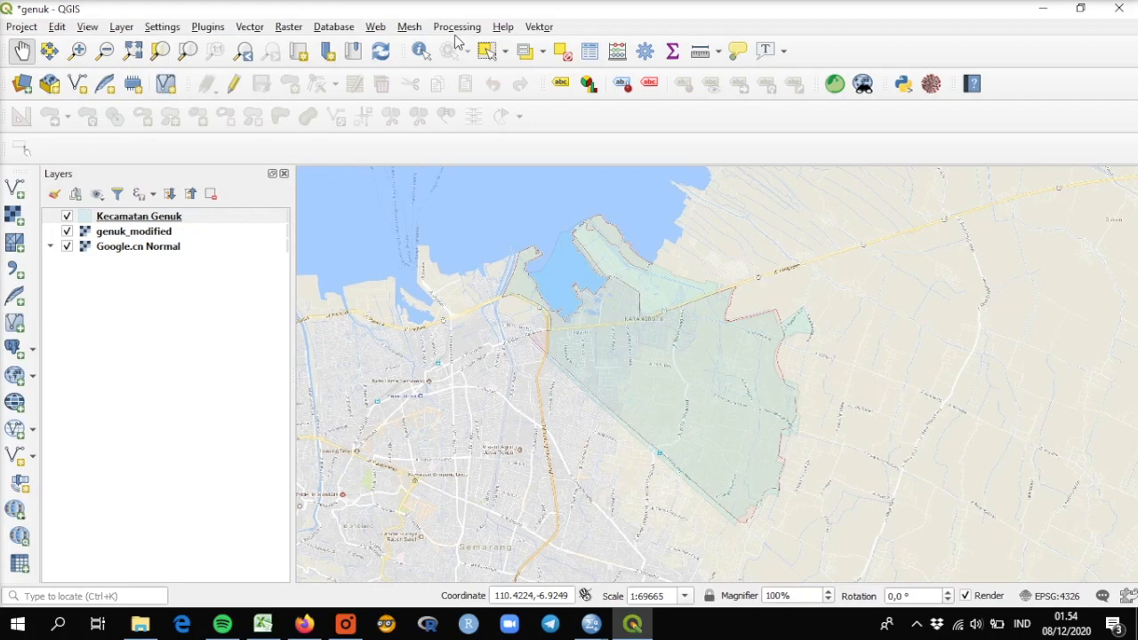
Step: Add the raster image gebangsari.jpg from the genuk folder to the project as a new layer
{"action": "left_click", "coordinate": [14, 216]}
{"action": "left_click", "coordinate": [644, 196]}
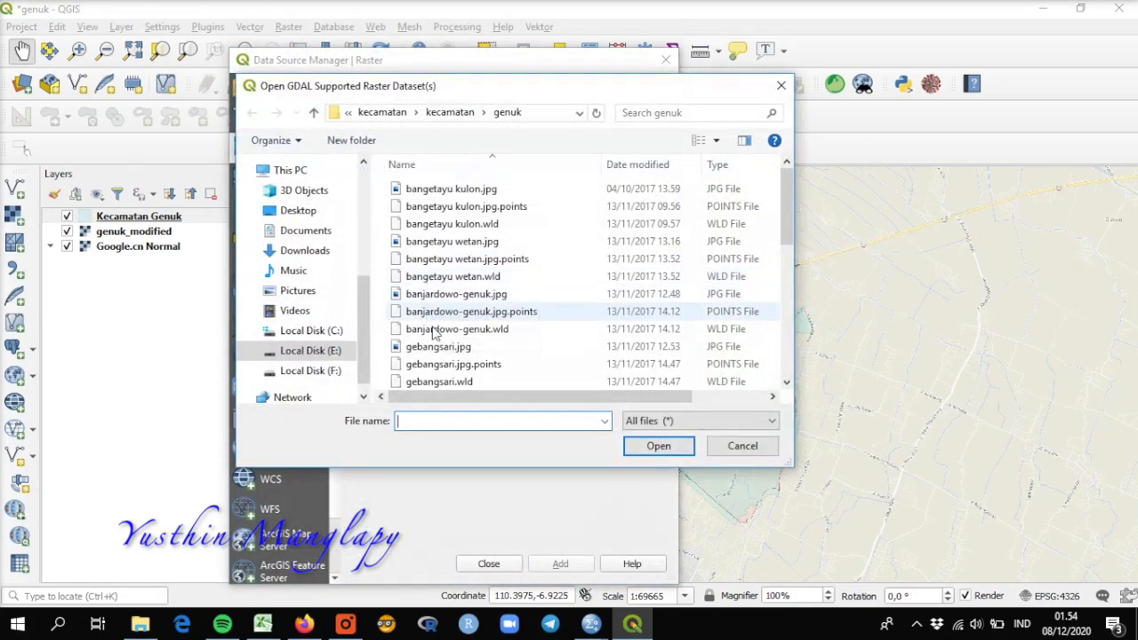
{"action": "left_click", "coordinate": [469, 348]}
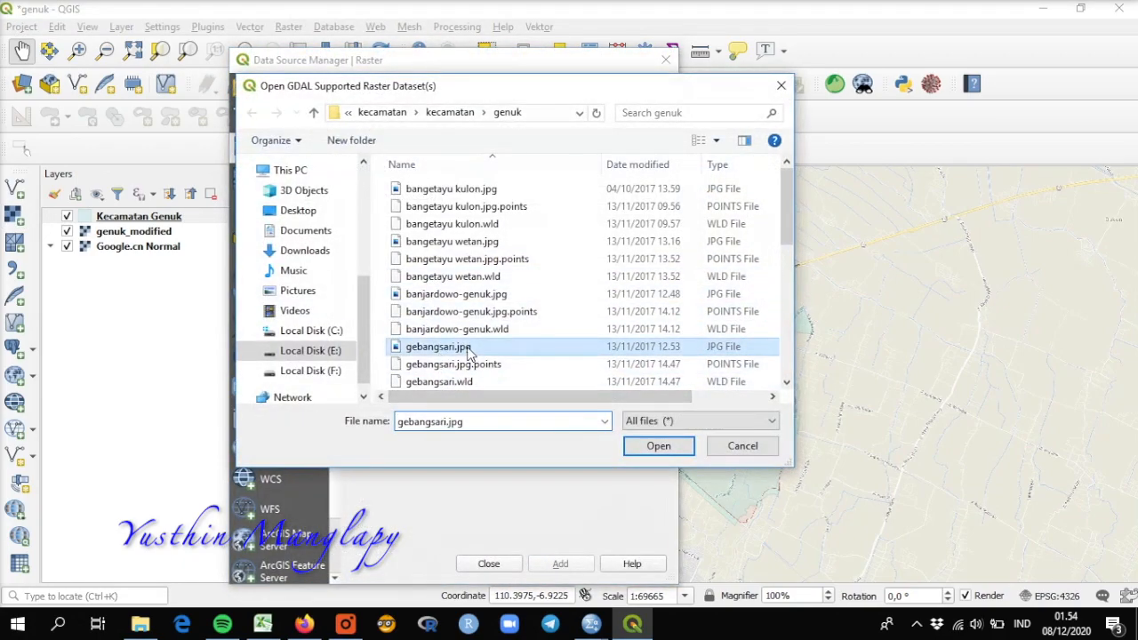
{"action": "left_click", "coordinate": [658, 447]}
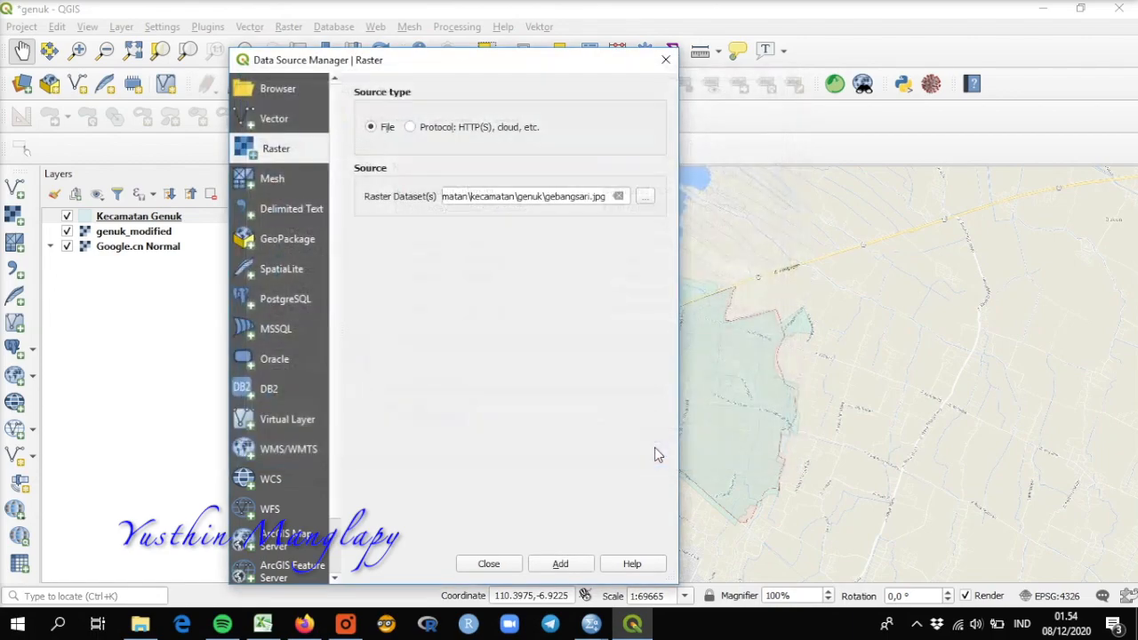
{"action": "left_click", "coordinate": [562, 565]}
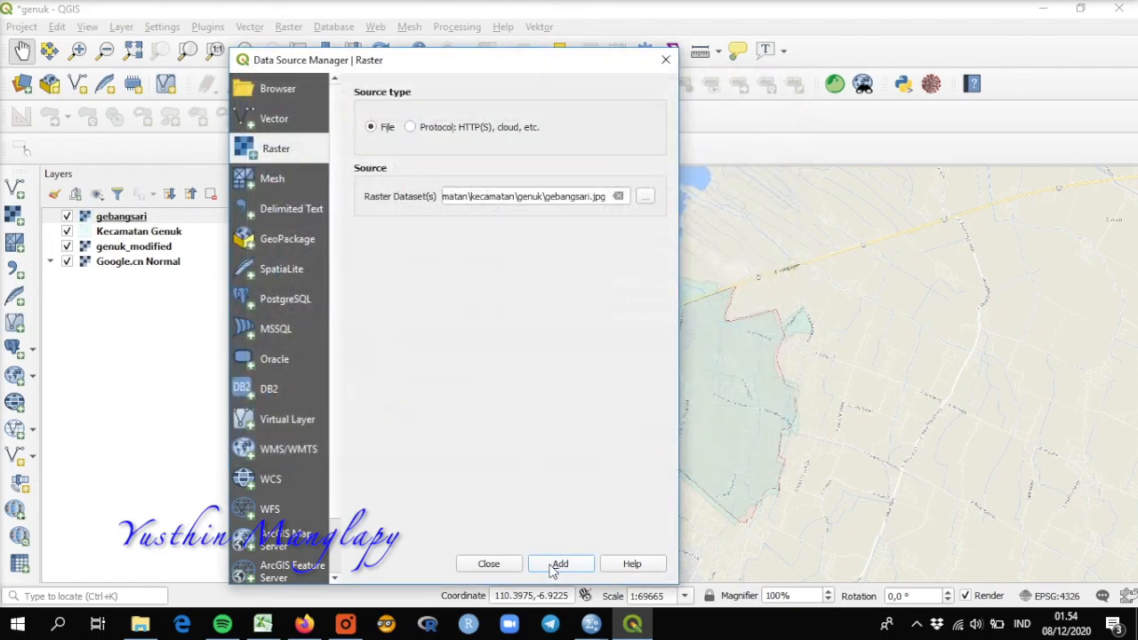
{"action": "left_click", "coordinate": [489, 566]}
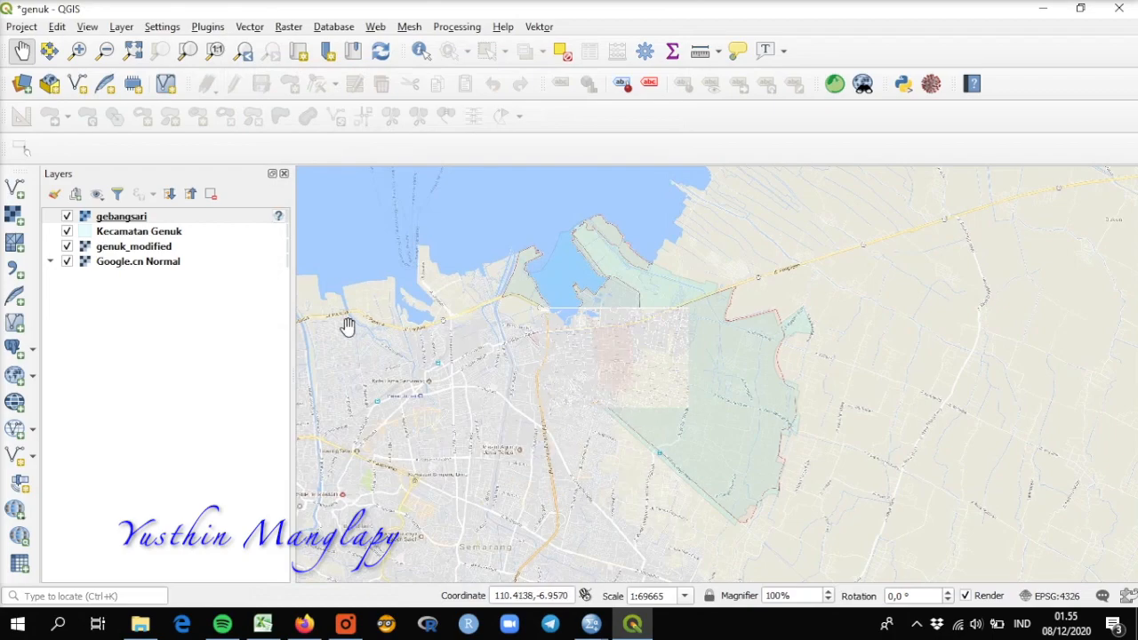
Step: Move the gebangsari raster layer directly below the Kecamatan Genuk layer in the layer order
{"action": "scroll", "coordinate": [614, 345], "scroll_direction": "up", "scroll_amount": 1}
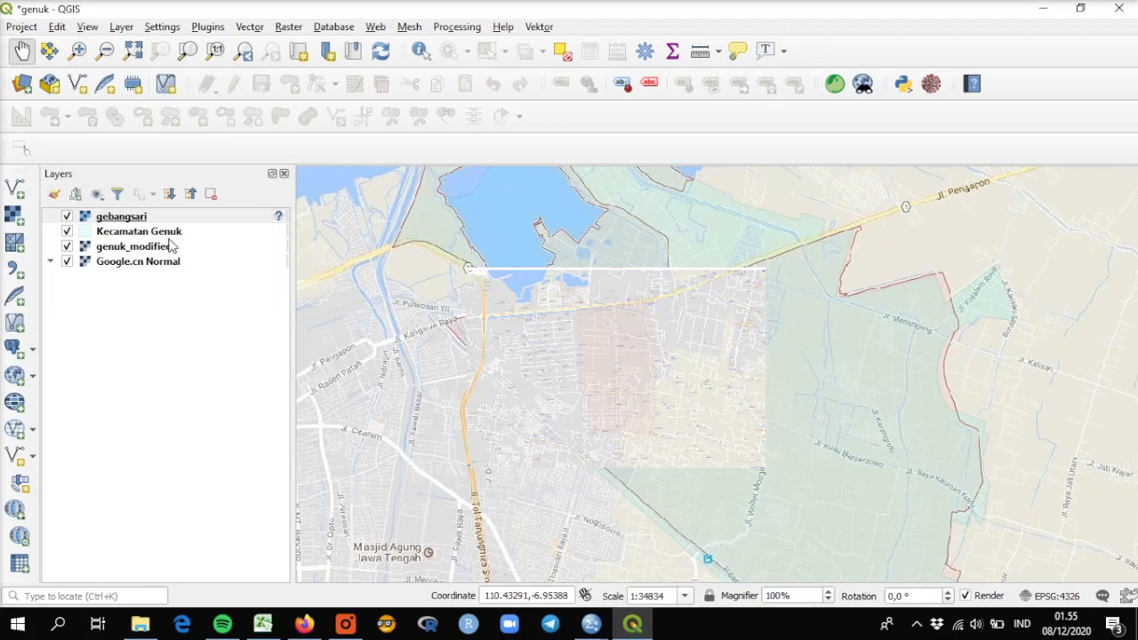
{"action": "left_click", "coordinate": [123, 219]}
{"action": "left_click_drag", "start_coordinate": [147, 219], "coordinate": [156, 249]}
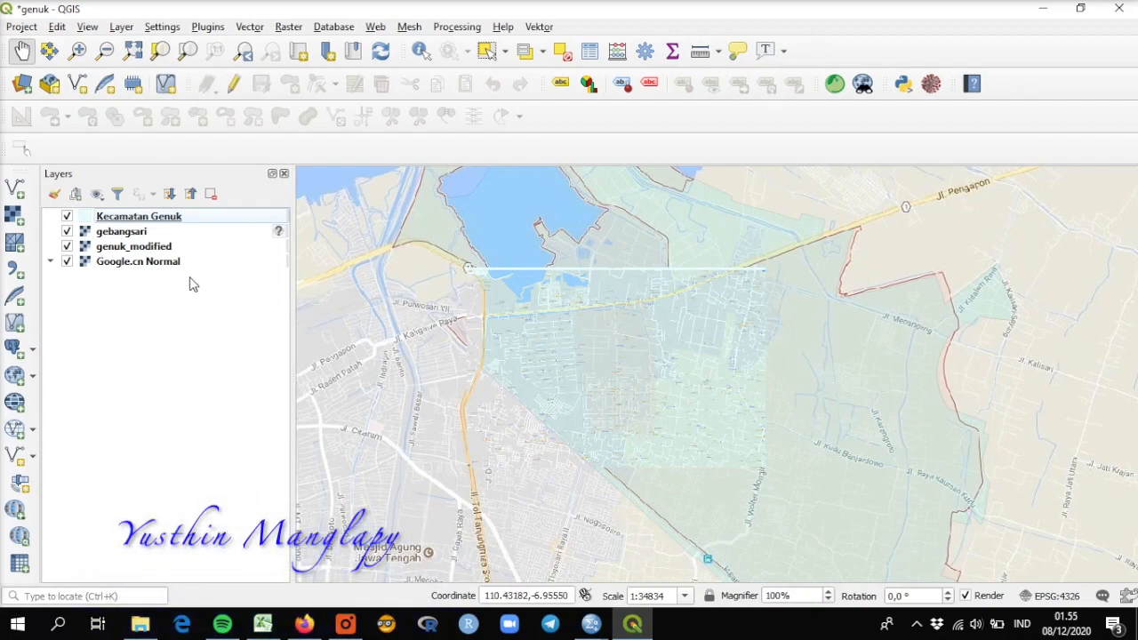
Step: Turn on editing for the Kecamatan Genuk polygon layer
{"action": "scroll", "coordinate": [667, 405], "scroll_direction": "up", "scroll_amount": 1}
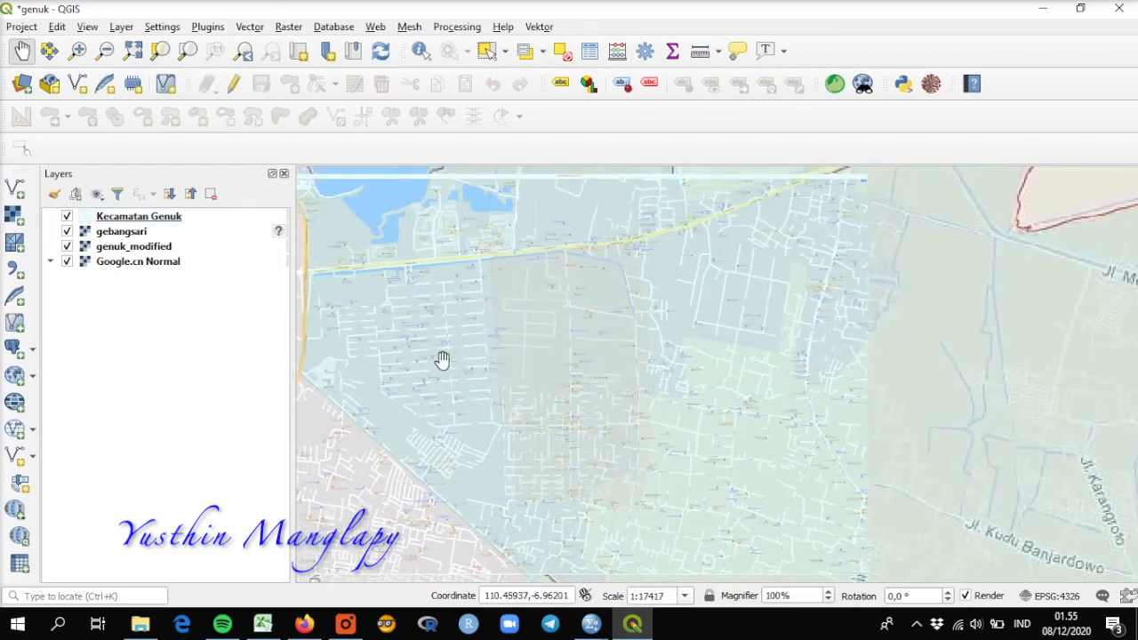
{"action": "left_click", "coordinate": [145, 222]}
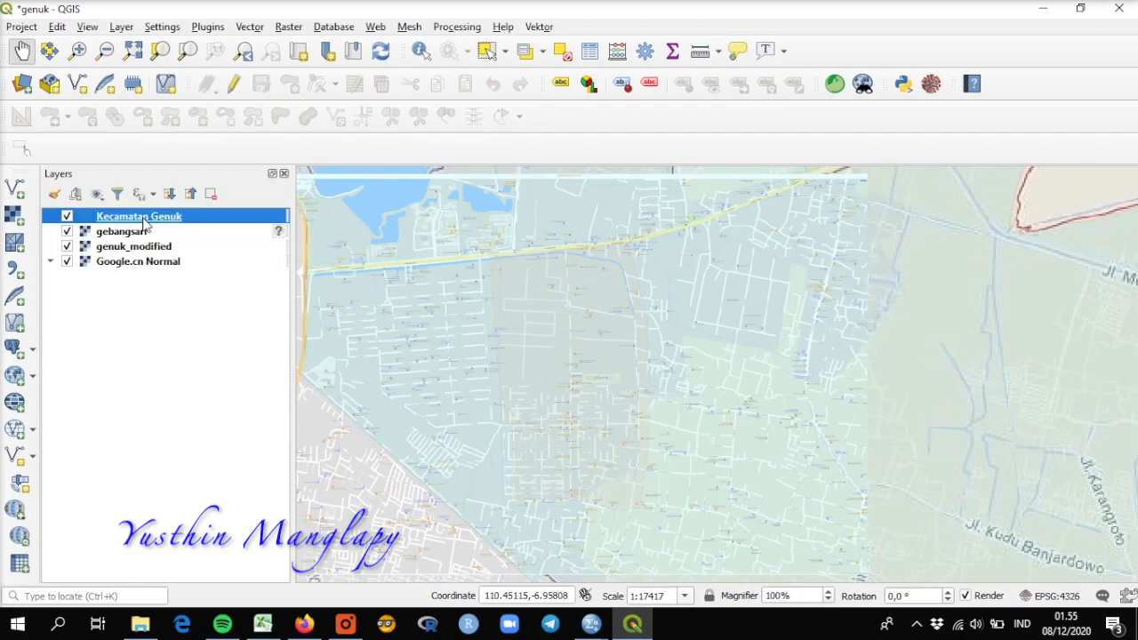
{"action": "left_click", "coordinate": [234, 85]}
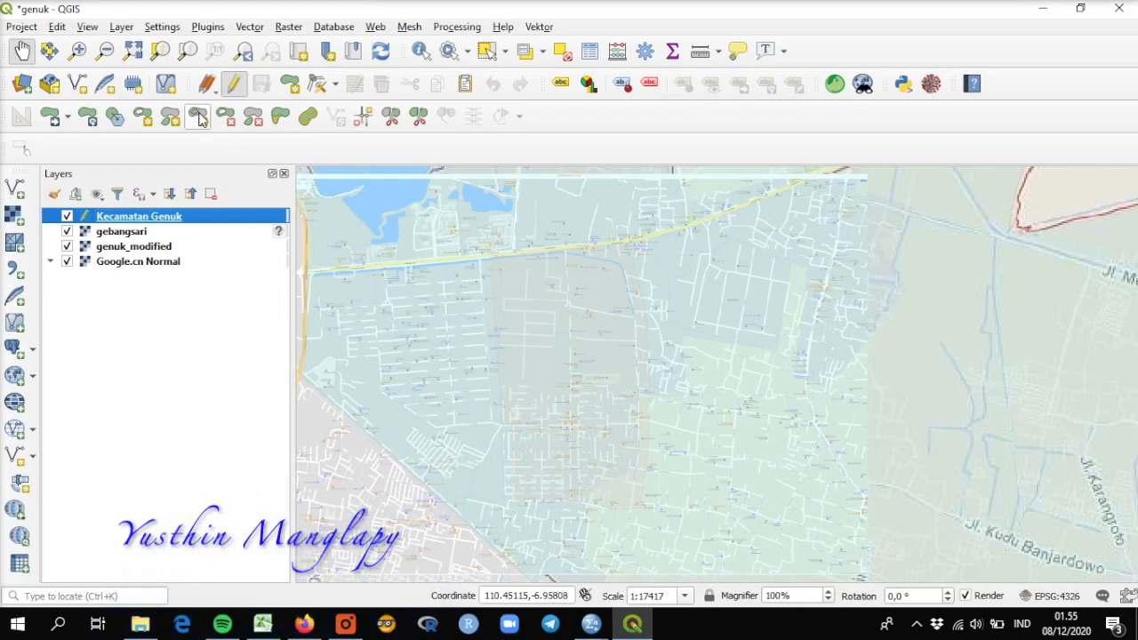
Step: Use Fill Ring to trace the shaded Gebangsari area south of the main road within the district polygon, accepting the prefilled feature attributes
{"action": "left_click", "coordinate": [197, 117]}
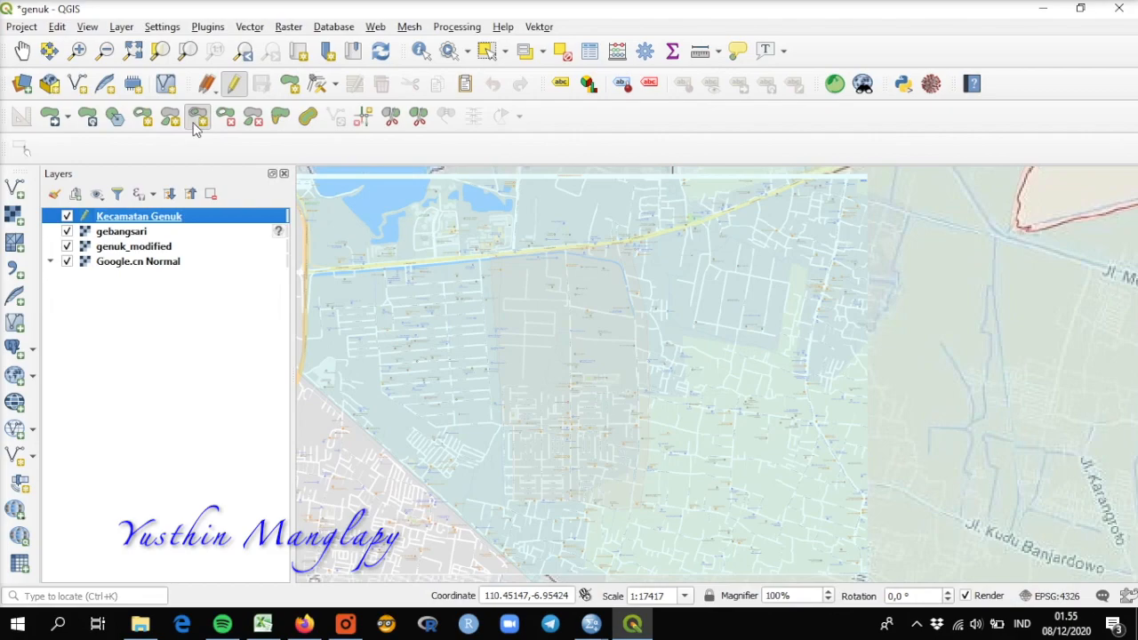
{"action": "left_click", "coordinate": [494, 258]}
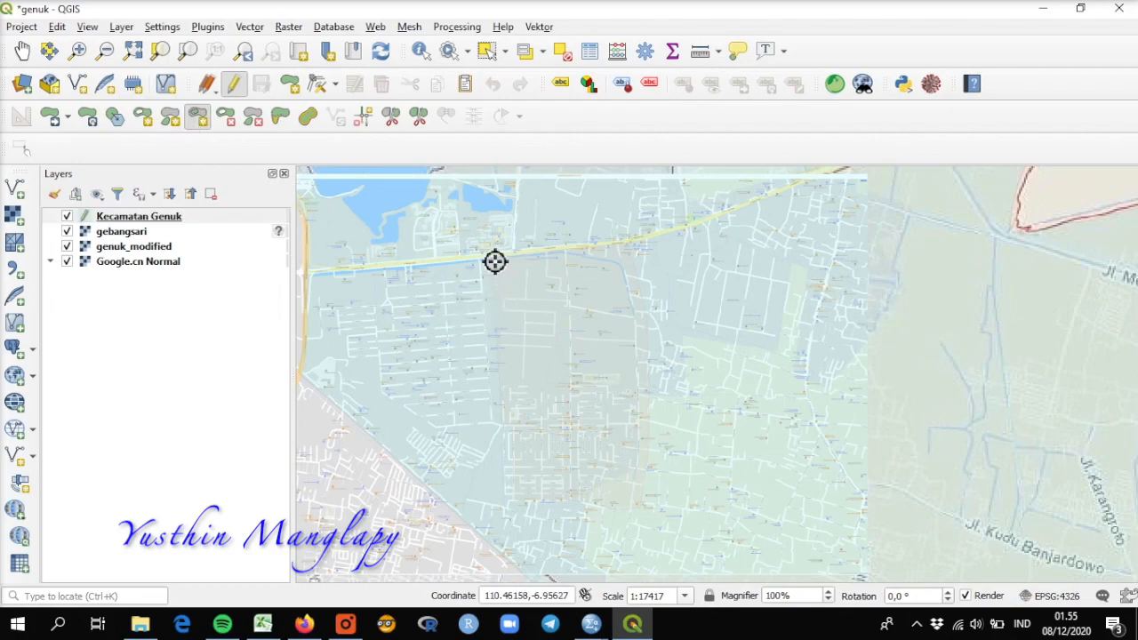
{"action": "left_click", "coordinate": [625, 242]}
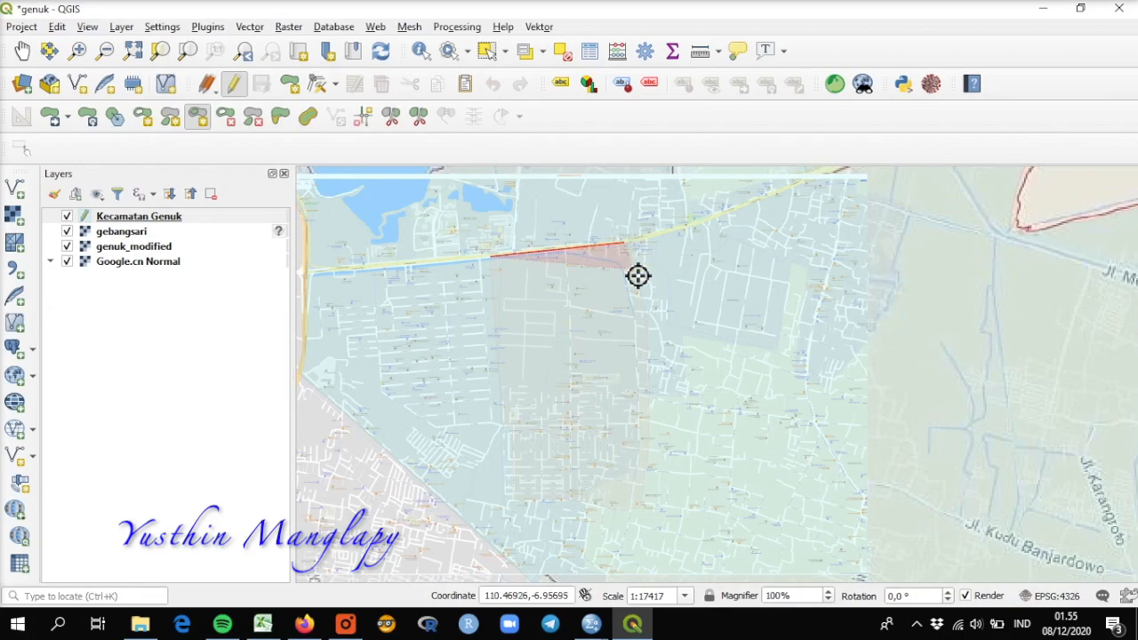
{"action": "left_click", "coordinate": [652, 338]}
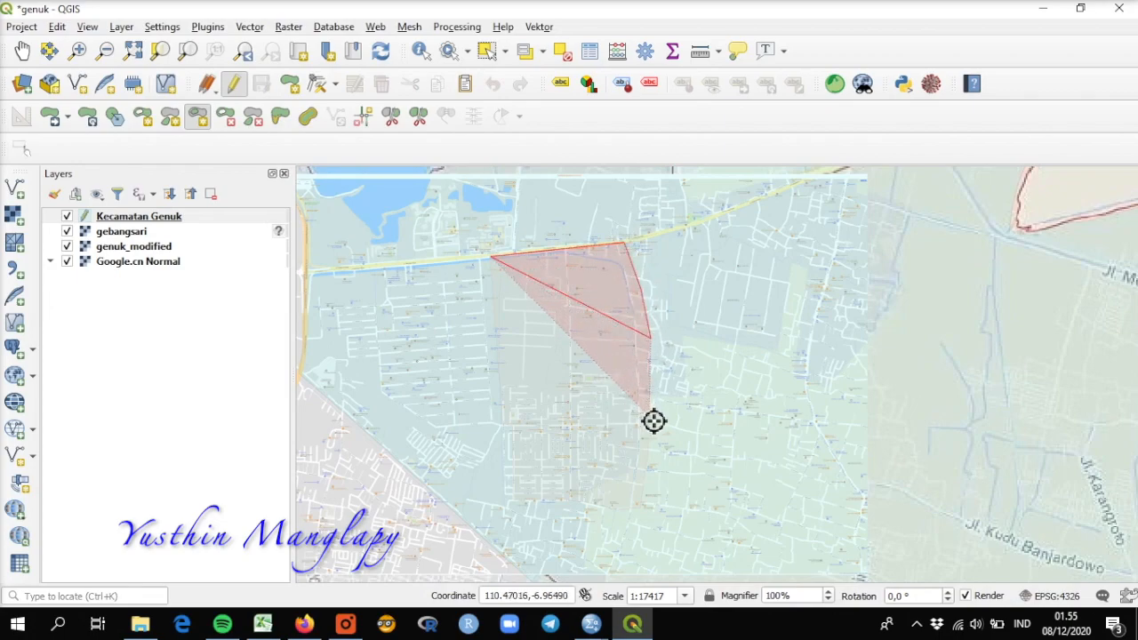
{"action": "left_click", "coordinate": [646, 481]}
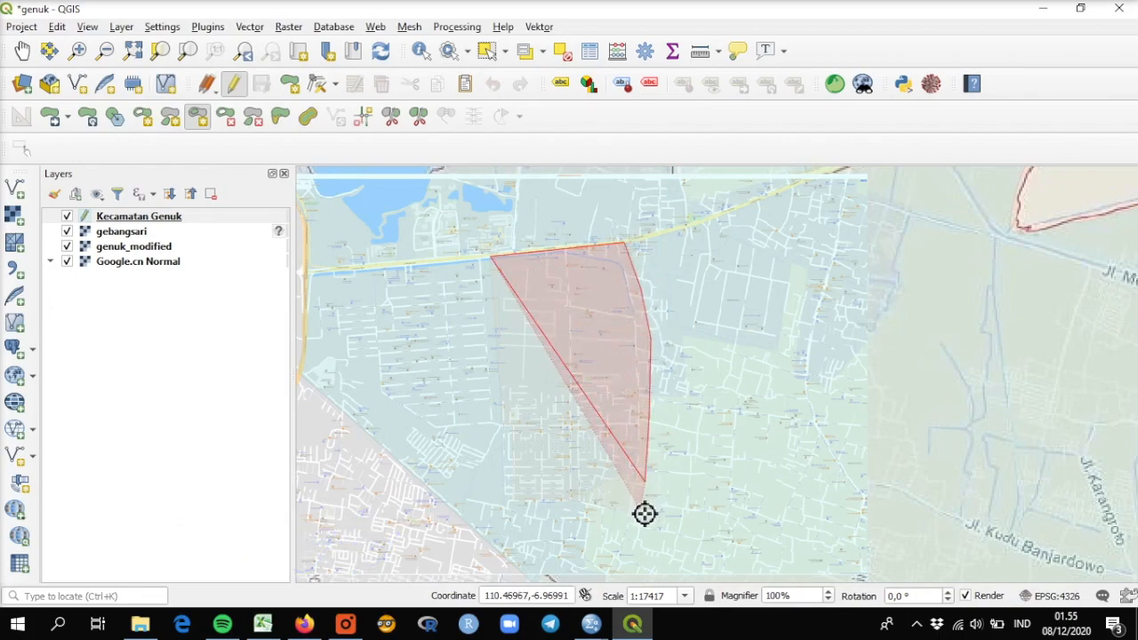
{"action": "left_click", "coordinate": [640, 510]}
{"action": "left_click", "coordinate": [609, 511]}
{"action": "left_click", "coordinate": [579, 501]}
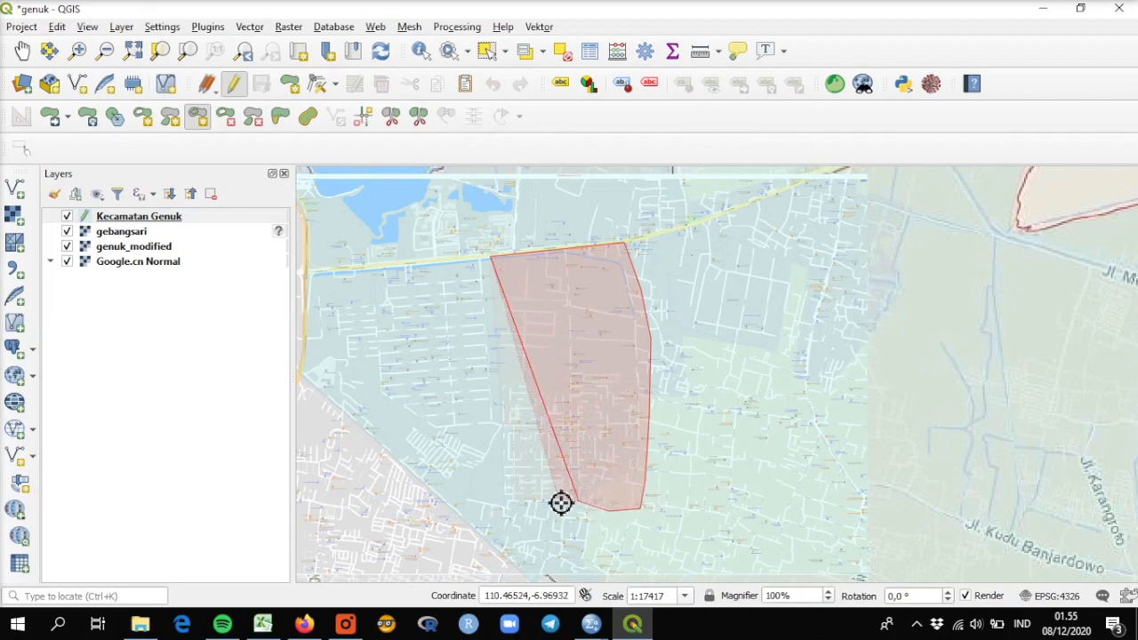
{"action": "left_click", "coordinate": [516, 502]}
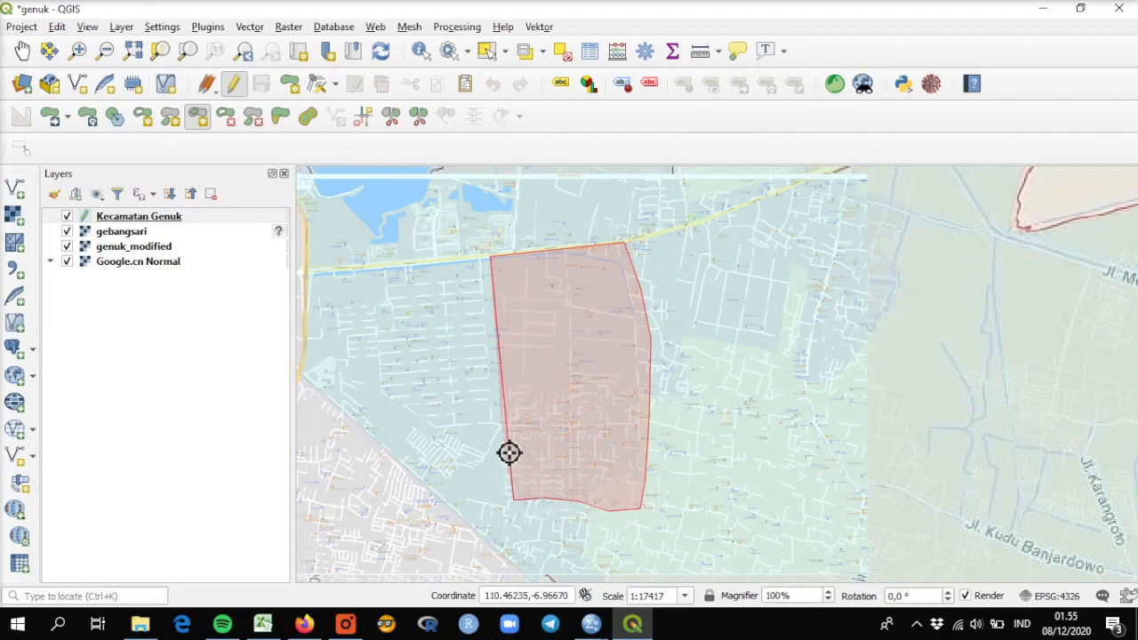
{"action": "right_click", "coordinate": [507, 373]}
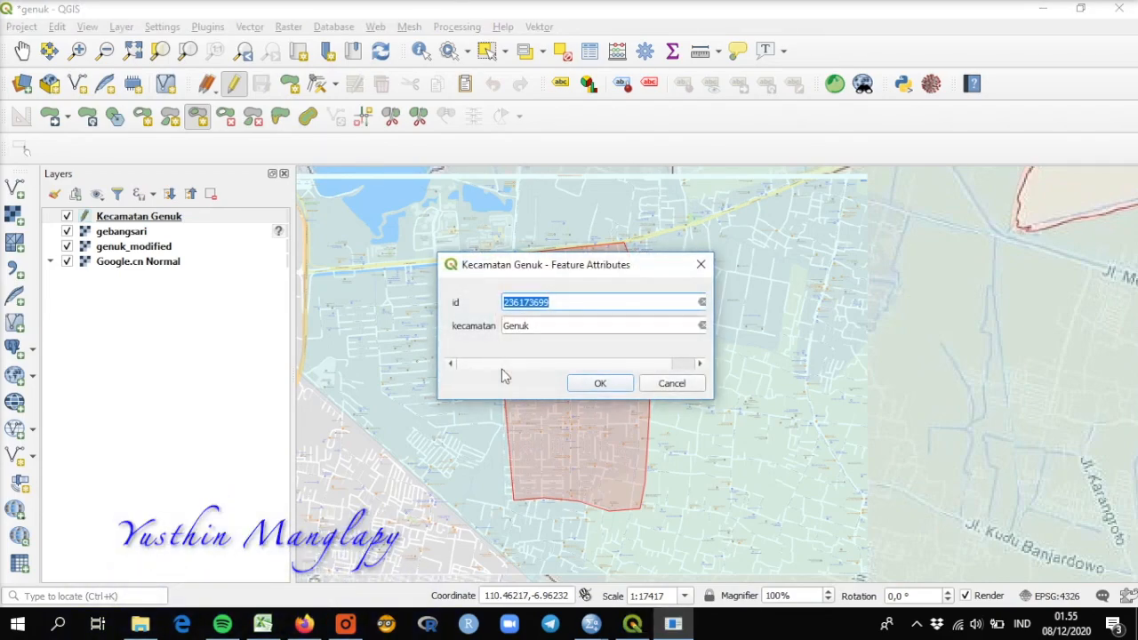
{"action": "left_click", "coordinate": [598, 384]}
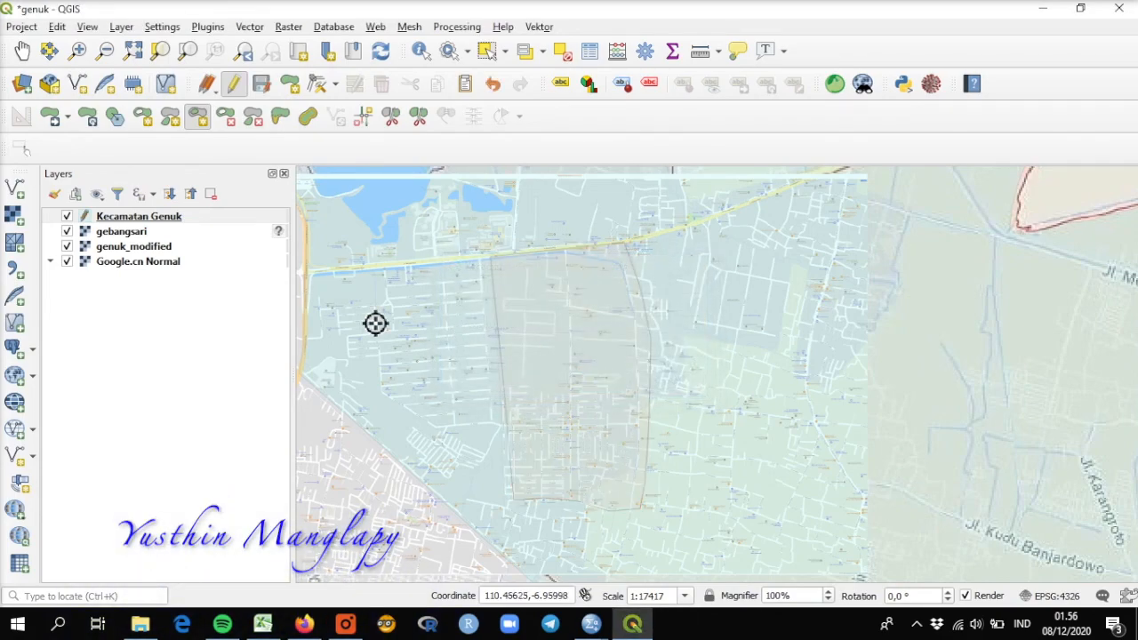
Step: Select the surrounding district polygon and the traced Gebangsari polygon in turn to check that they are separate features
{"action": "left_click", "coordinate": [485, 51]}
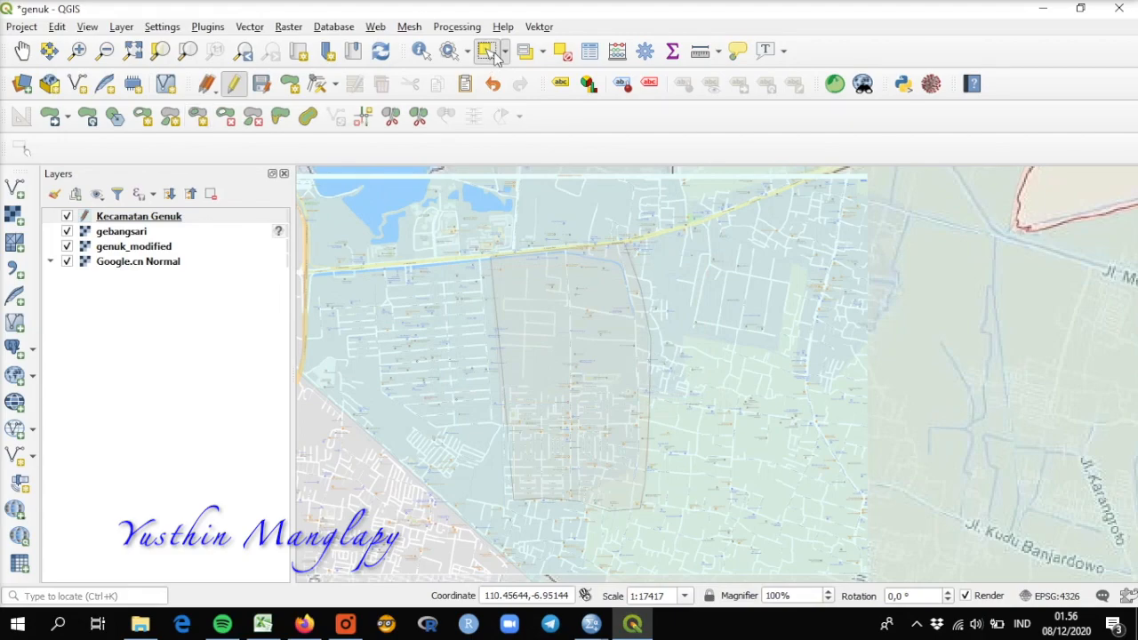
{"action": "left_click", "coordinate": [768, 266]}
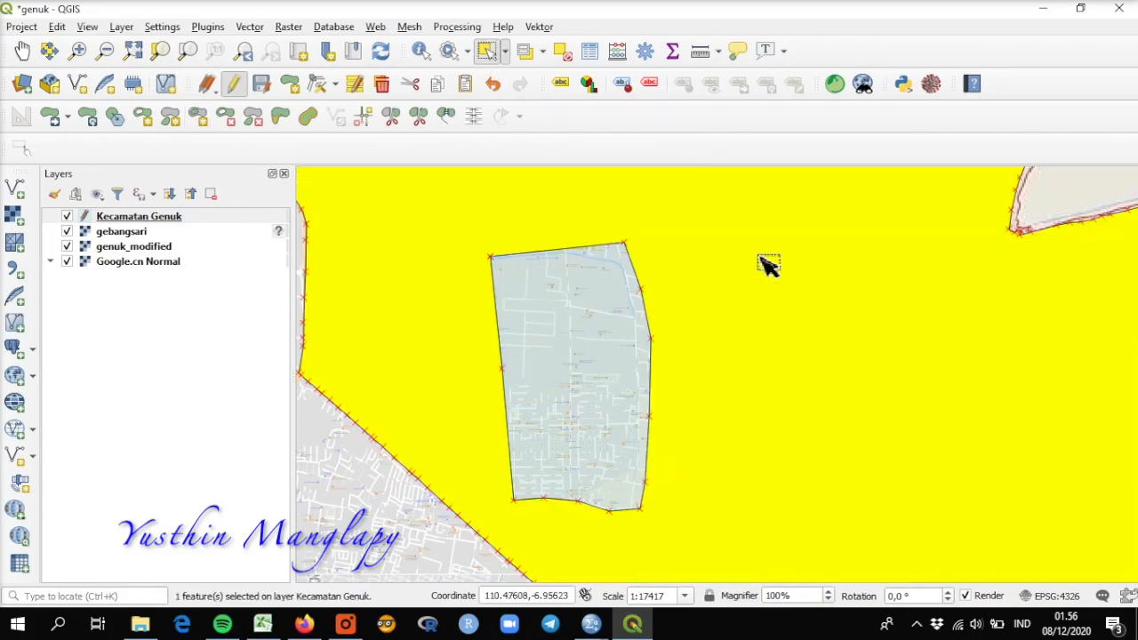
{"action": "left_click", "coordinate": [574, 353]}
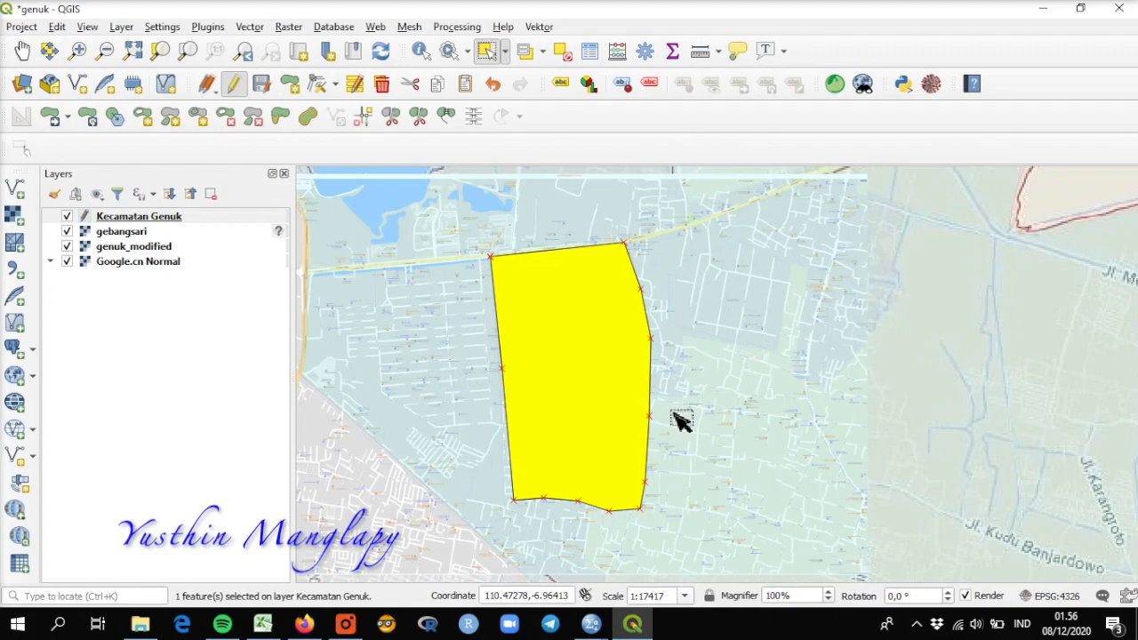
Step: Review the Kecamatan Genuk attribute table, highlighting each record in turn to see which polygon it belongs to
{"action": "right_click", "coordinate": [120, 223]}
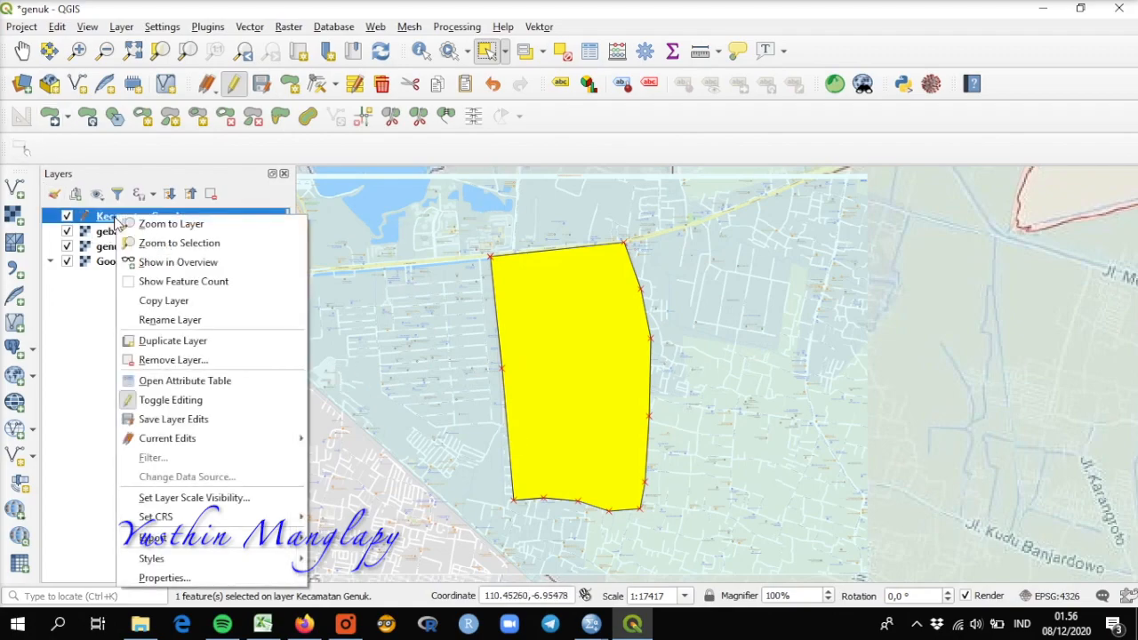
{"action": "left_click", "coordinate": [142, 383]}
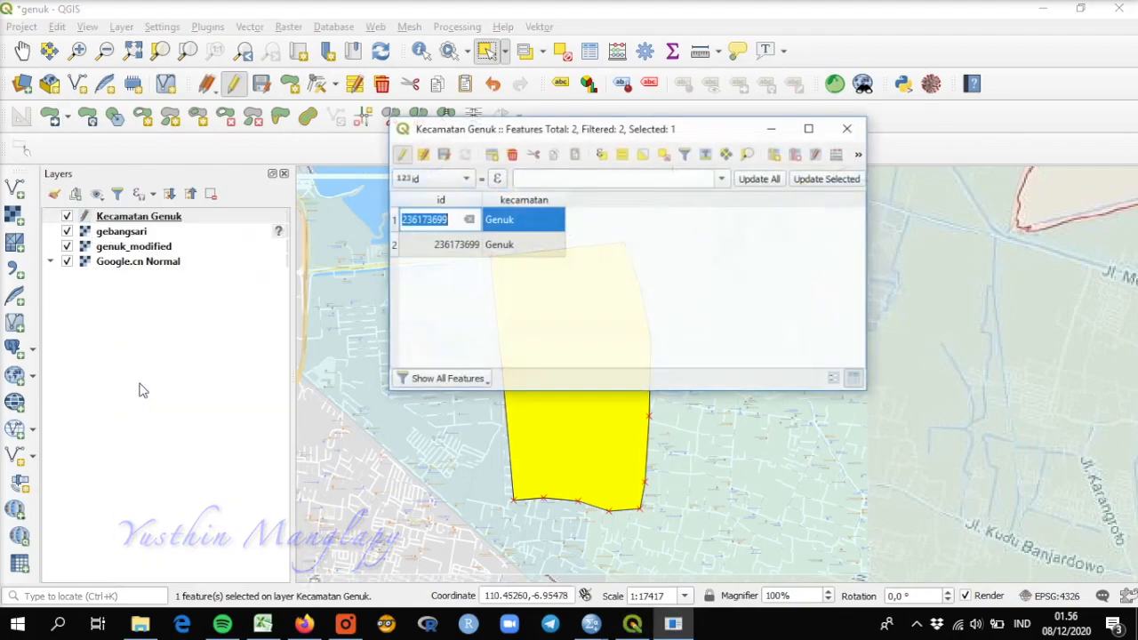
{"action": "left_click", "coordinate": [394, 245]}
{"action": "left_click", "coordinate": [396, 222]}
{"action": "left_click", "coordinate": [396, 245]}
{"action": "left_click", "coordinate": [849, 129]}
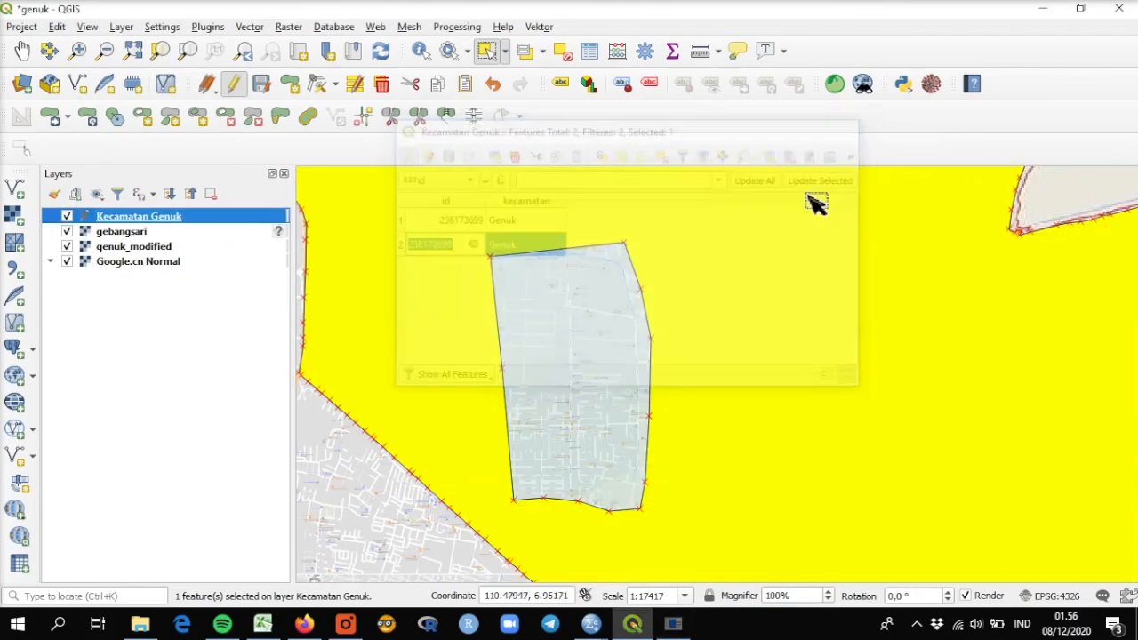
Step: View the whole district and select the outer, Gebangsari and small eastern polygons individually to examine the layer's features
{"action": "scroll", "coordinate": [611, 341], "scroll_direction": "down", "scroll_amount": 1}
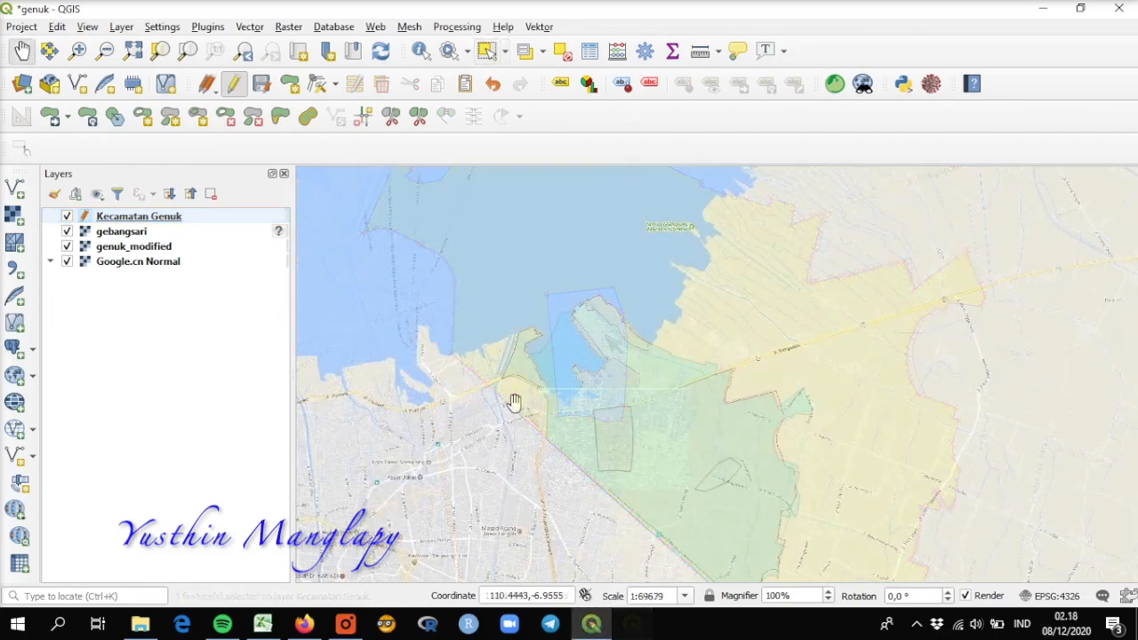
{"action": "left_click_drag", "start_coordinate": [537, 401], "coordinate": [541, 344]}
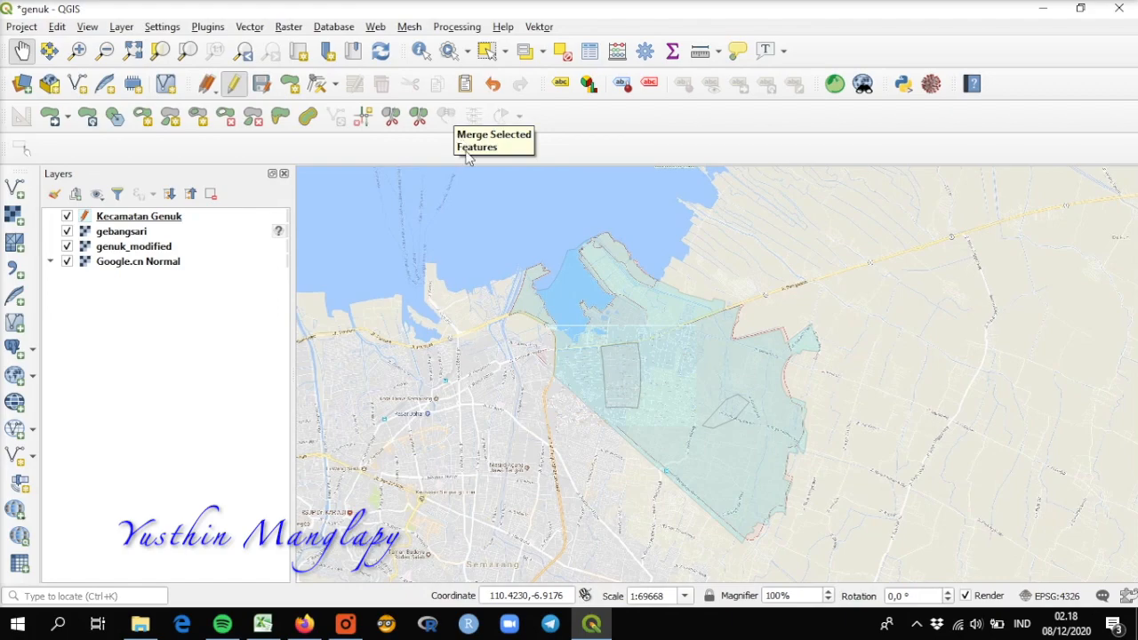
{"action": "left_click", "coordinate": [485, 53]}
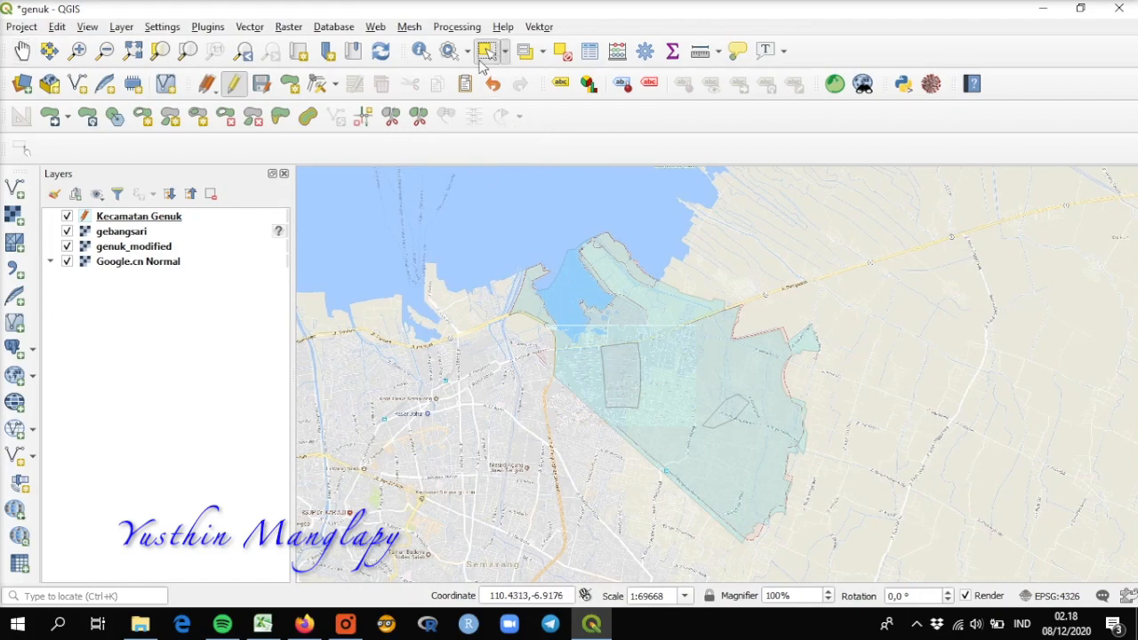
{"action": "left_click", "coordinate": [190, 216]}
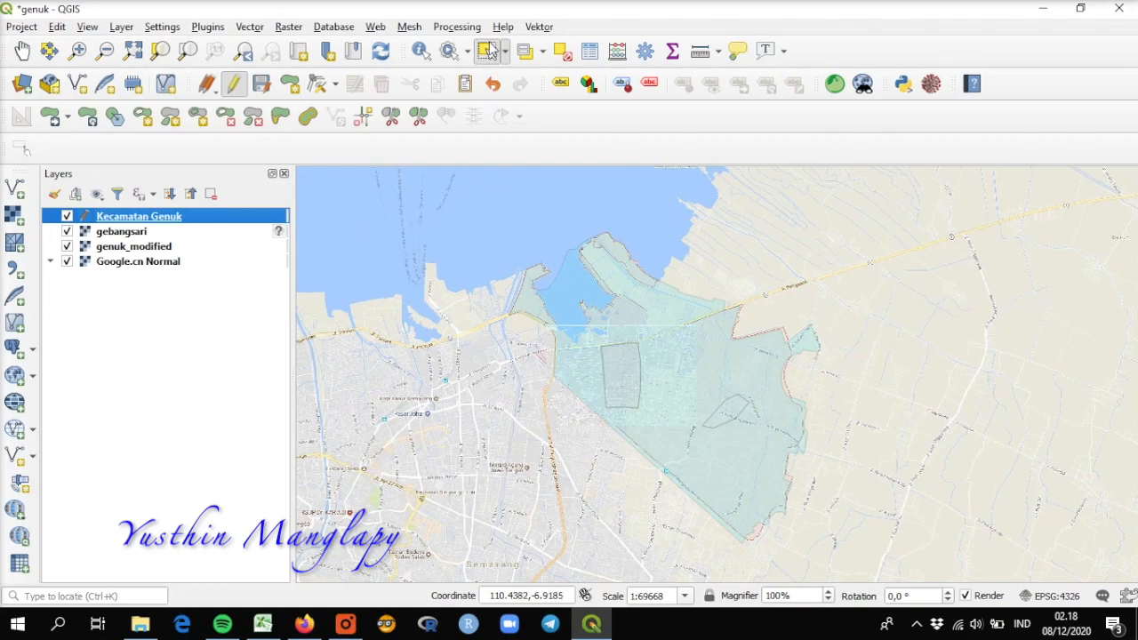
{"action": "left_click", "coordinate": [618, 372]}
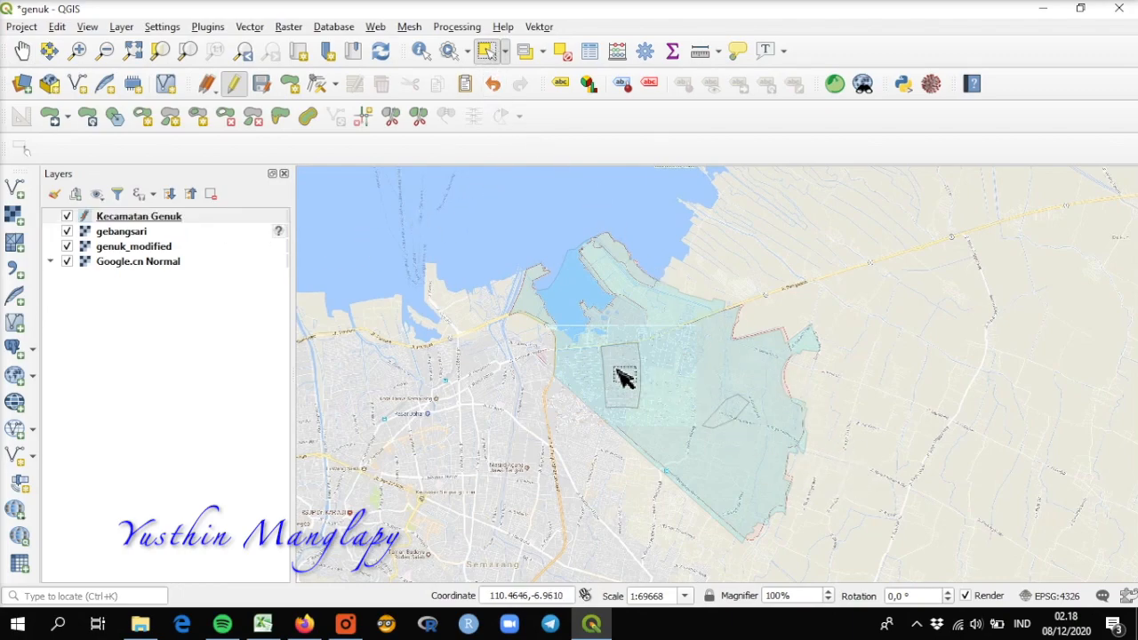
{"action": "left_click", "coordinate": [719, 391]}
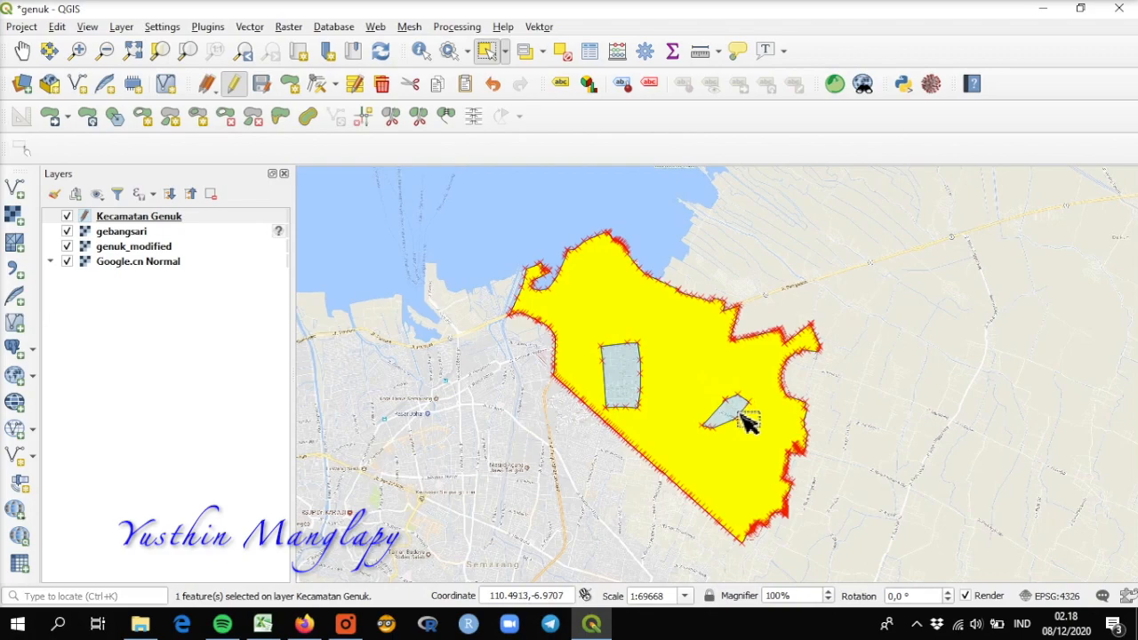
{"action": "left_click", "coordinate": [745, 416]}
{"action": "left_click", "coordinate": [635, 381]}
Step: Merge the small eastern polygon with the surrounding district polygon, taking the id and kecamatan attributes from Feature 0
{"action": "left_click", "coordinate": [745, 428]}
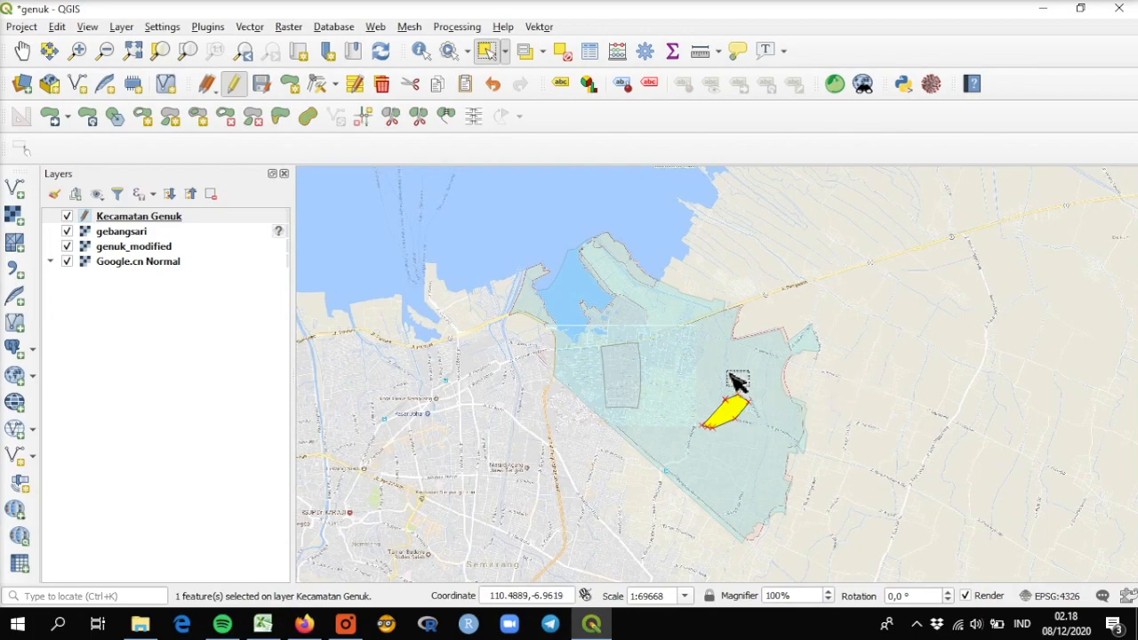
{"action": "left_click", "coordinate": [737, 381], "text": "shift"}
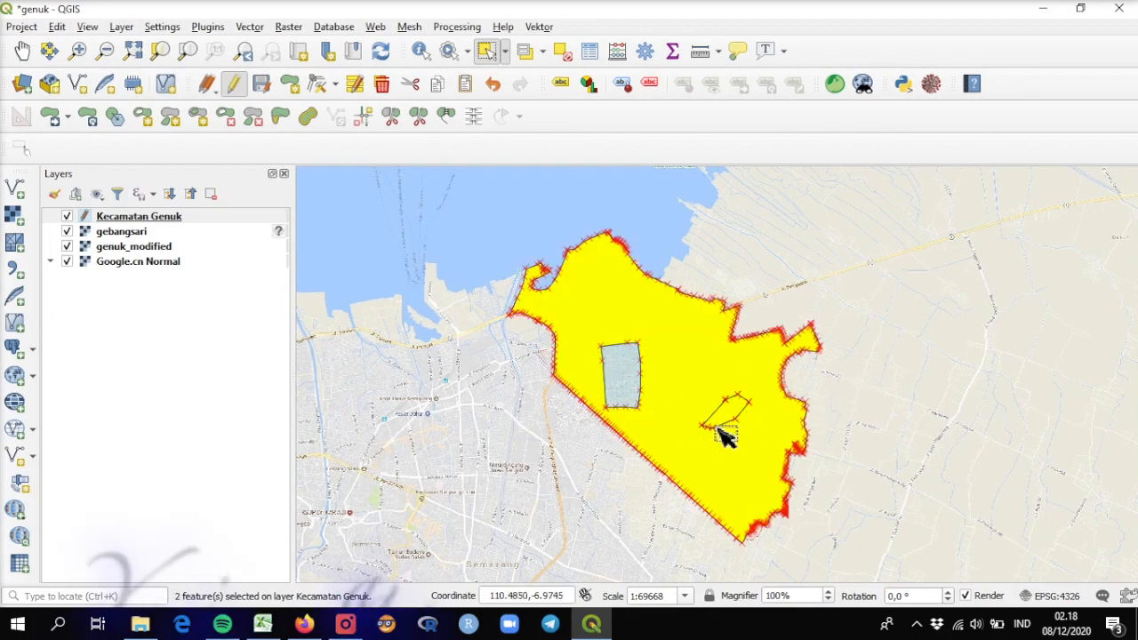
{"action": "left_click", "coordinate": [445, 118]}
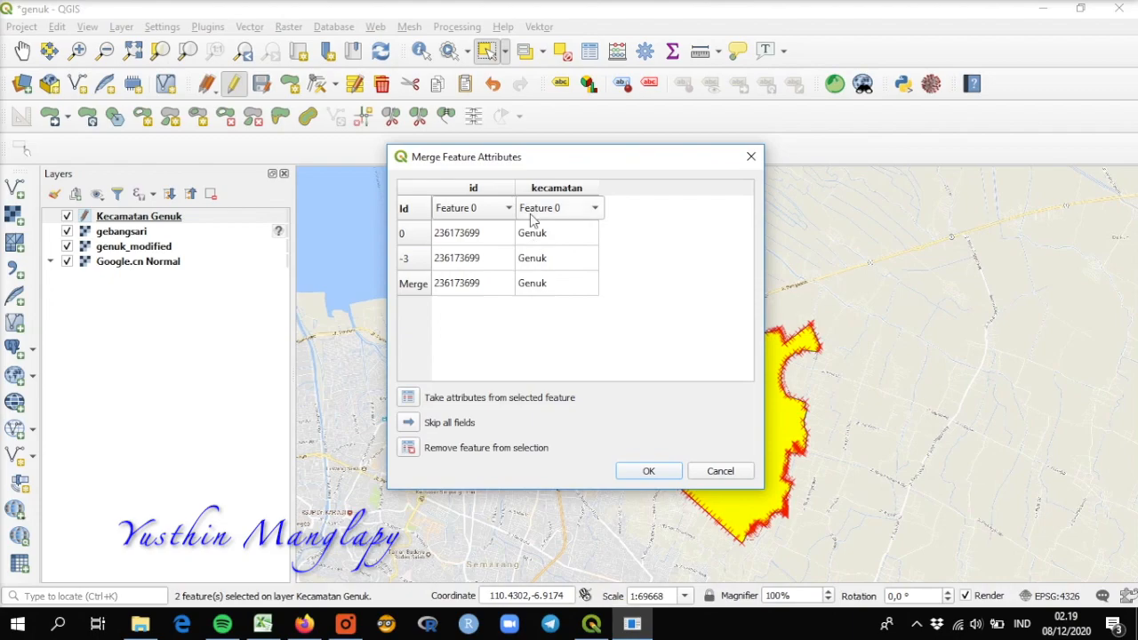
{"action": "left_click", "coordinate": [649, 471]}
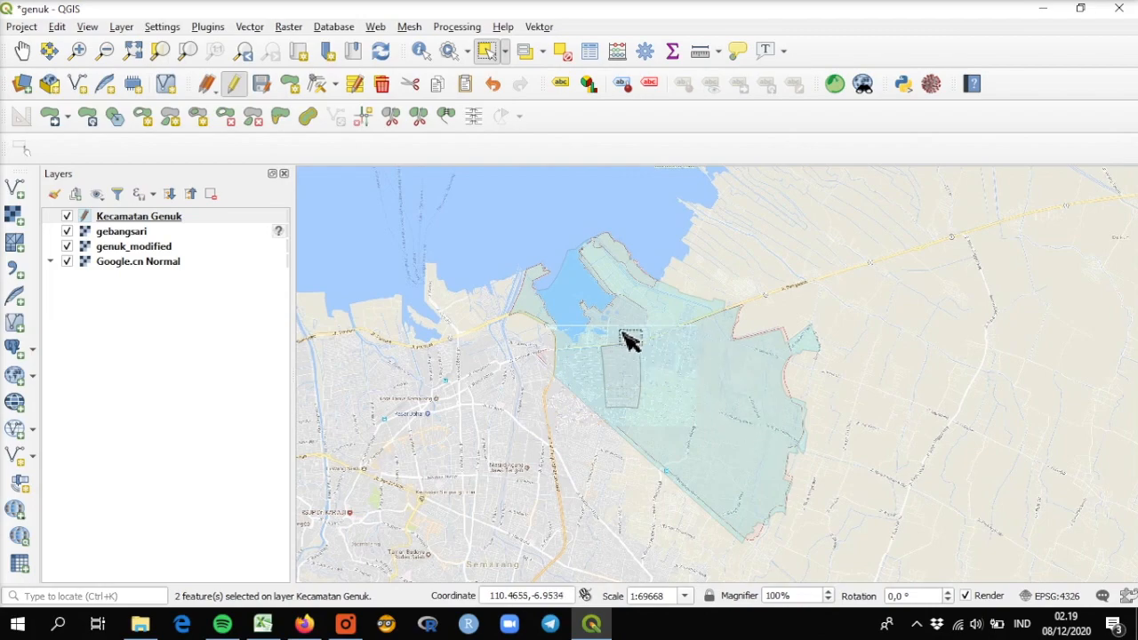
Step: Select the Gebangsari polygon and the surrounding Kecamatan Genuk polygon in turn to check that they are separate features
{"action": "left_click", "coordinate": [630, 369]}
{"action": "left_click", "coordinate": [695, 360]}
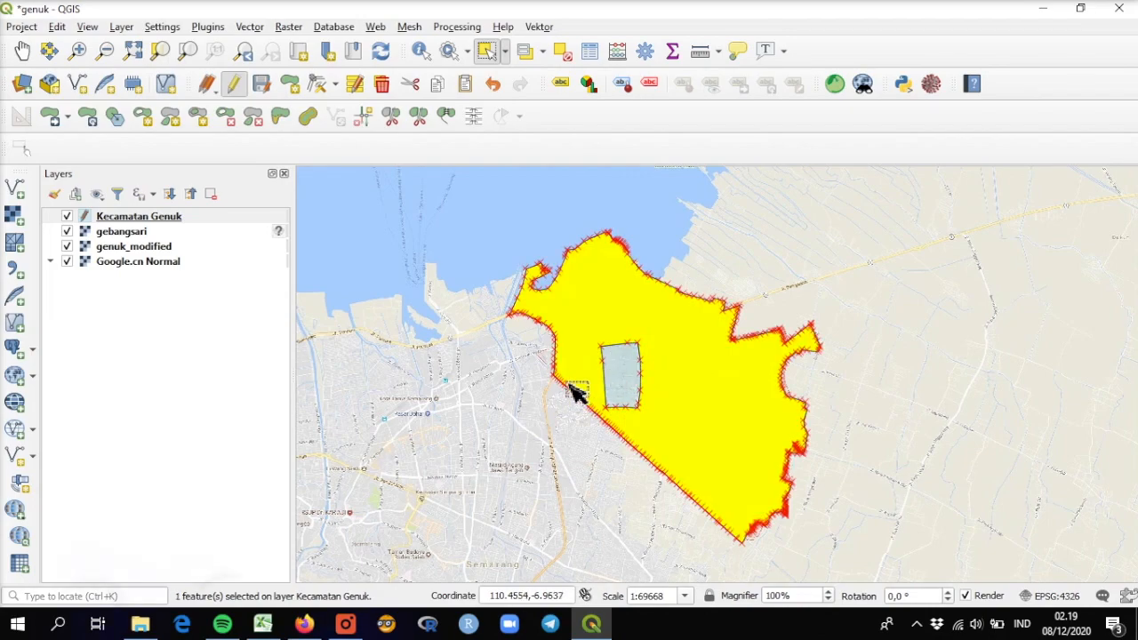
{"action": "left_click", "coordinate": [627, 382]}
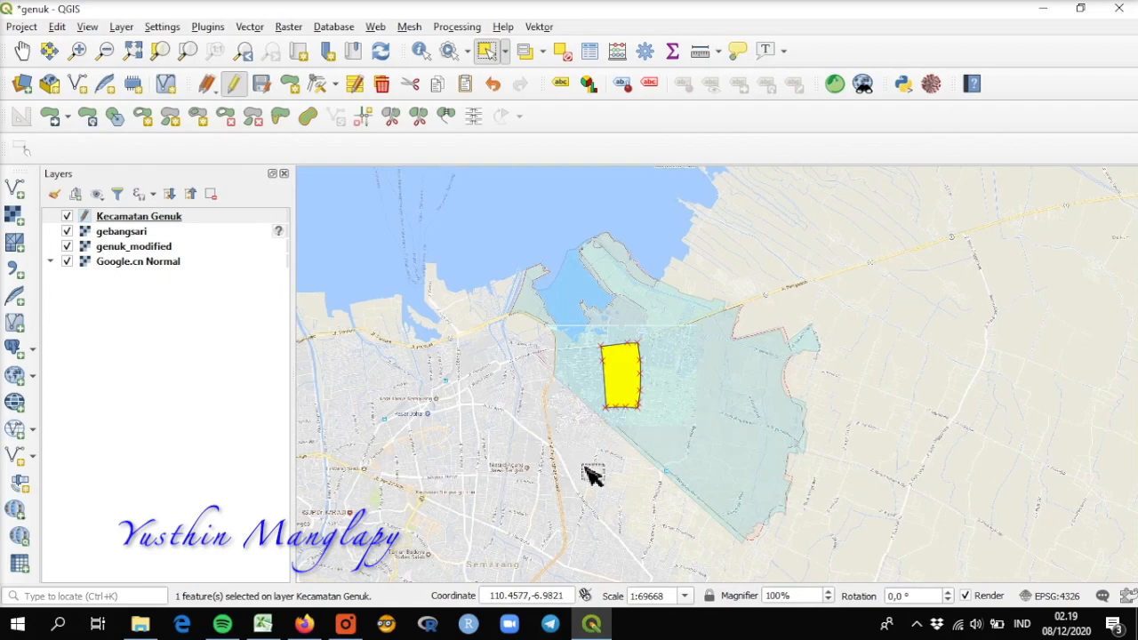
Step: Merge the Gebangsari polygon with the surrounding district polygon, taking the id and kecamatan attributes from Feature -2
{"action": "left_click_drag", "start_coordinate": [579, 435], "coordinate": [655, 323]}
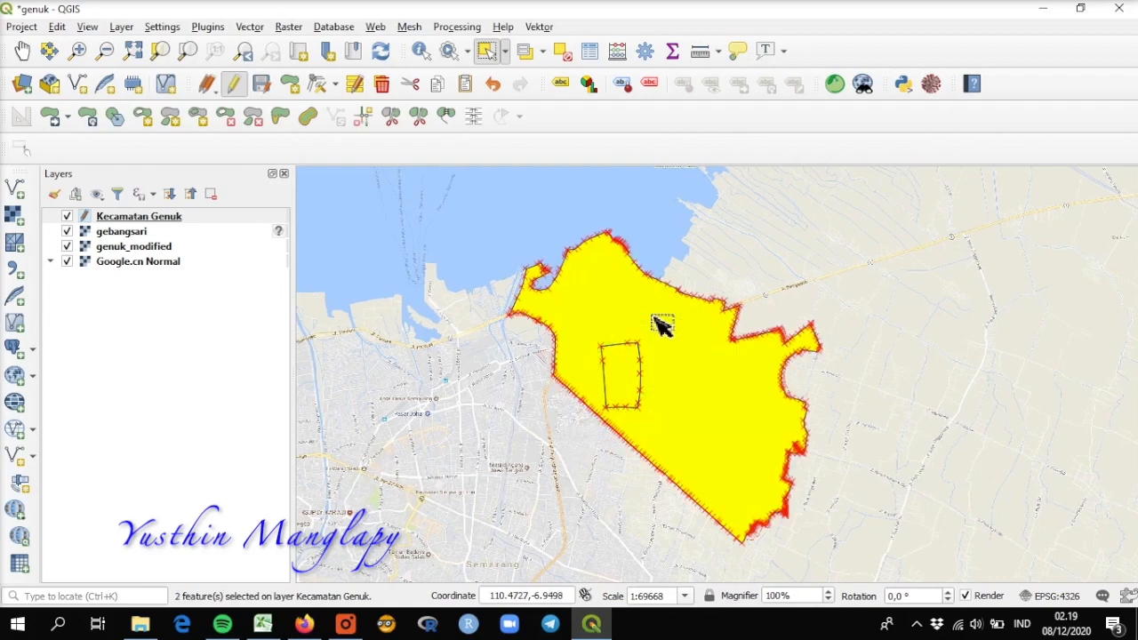
{"action": "left_click", "coordinate": [444, 119]}
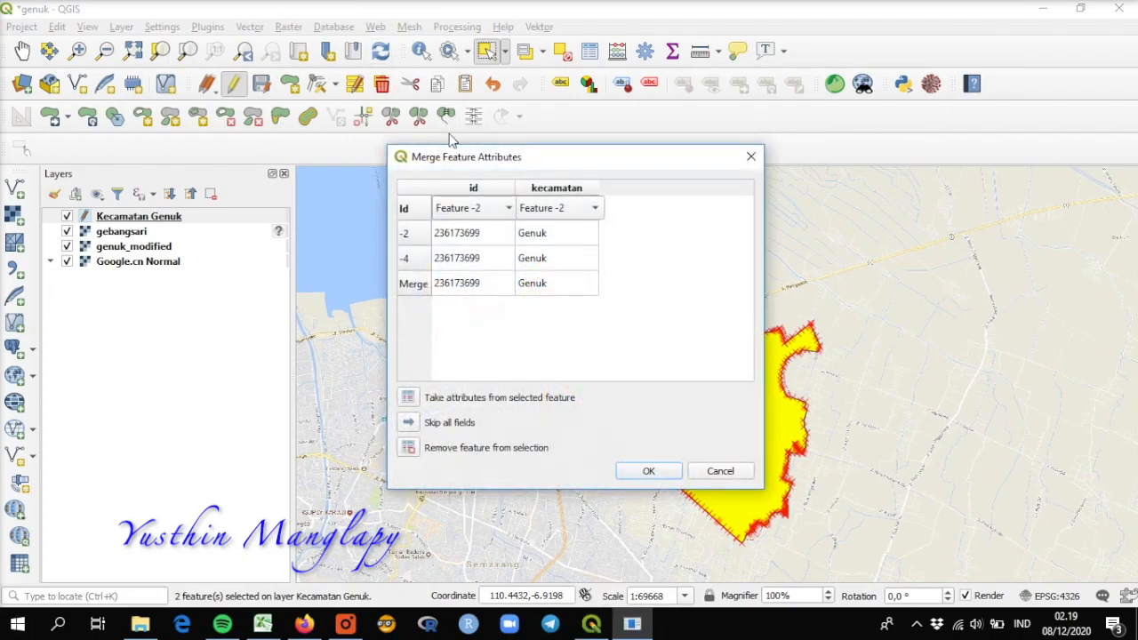
{"action": "left_click", "coordinate": [649, 474]}
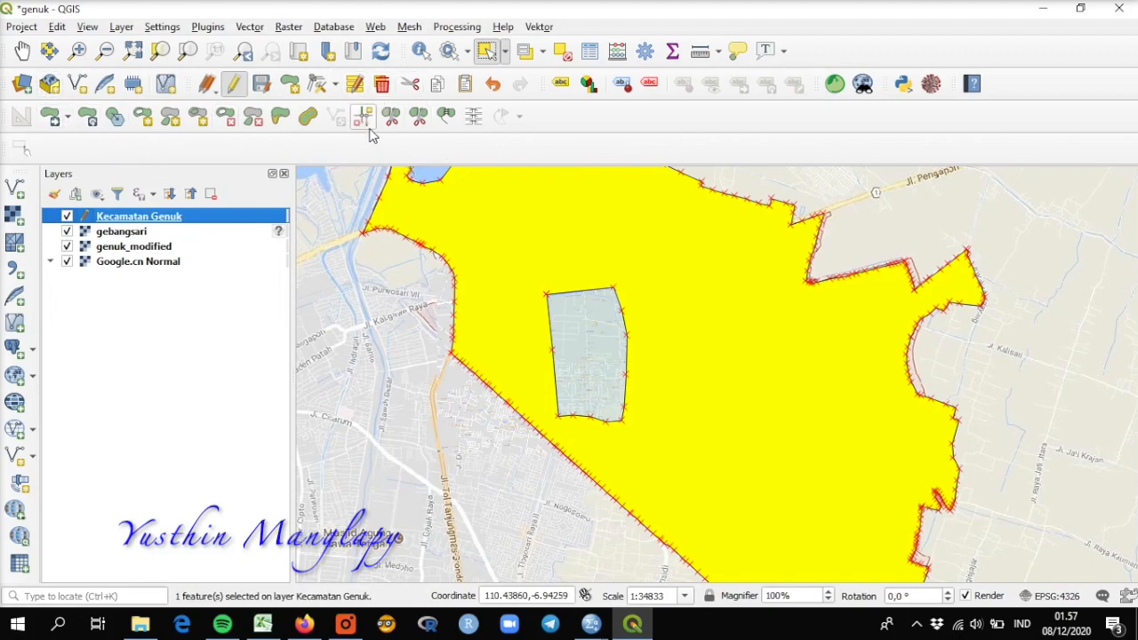
Step: Try moving the surrounding district polygon southeast with Move Feature, and undo the move
{"action": "left_click", "coordinate": [51, 121]}
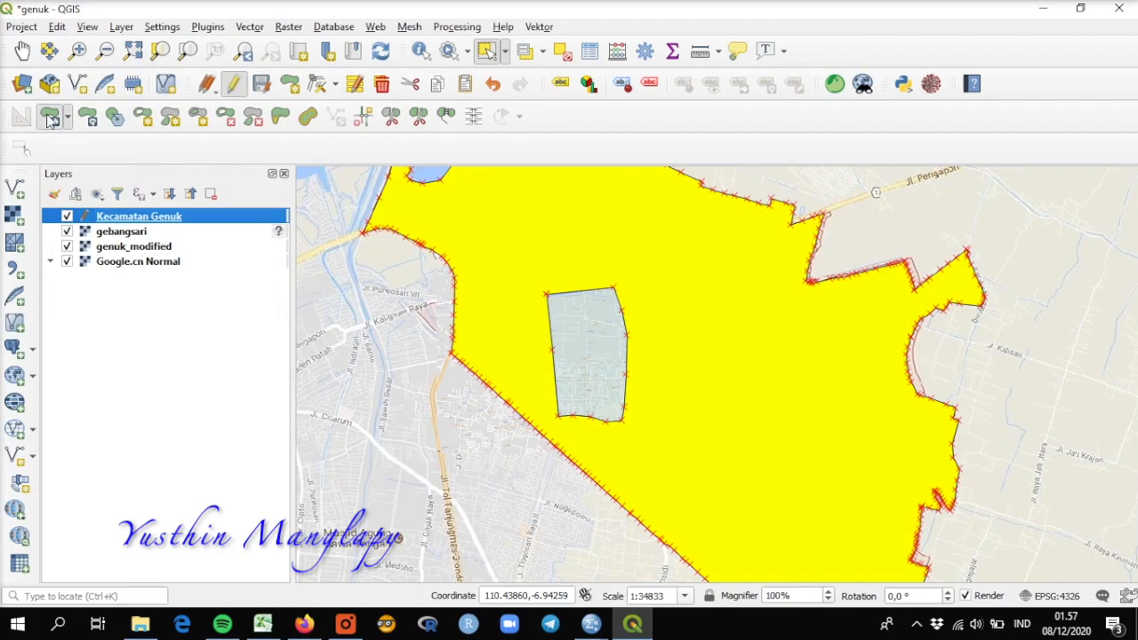
{"action": "left_click", "coordinate": [579, 333]}
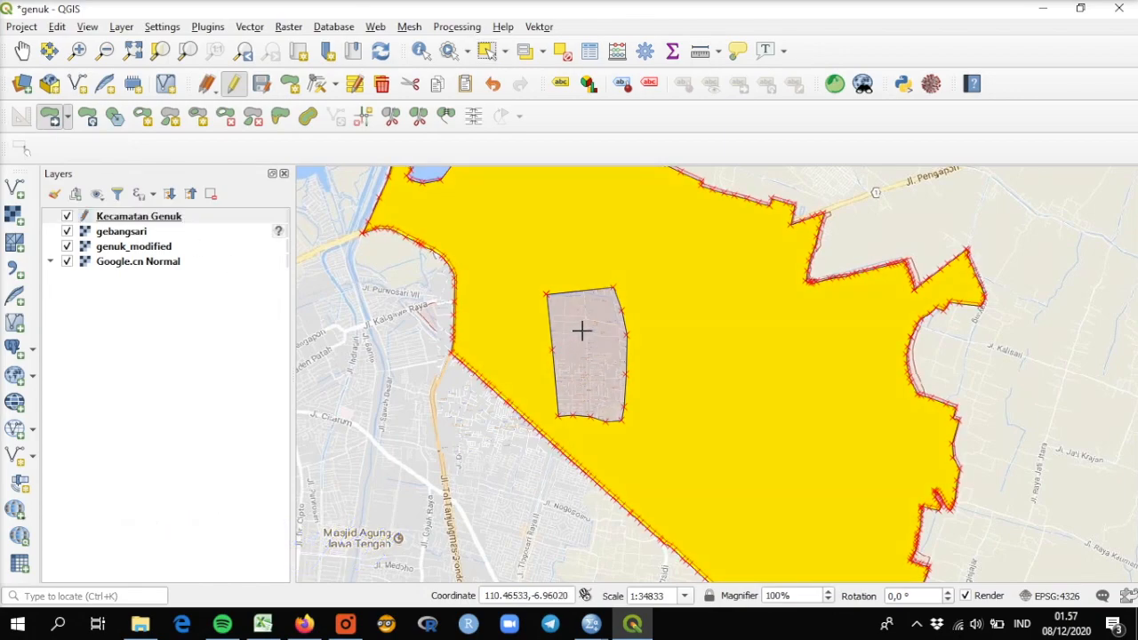
{"action": "left_click", "coordinate": [736, 386]}
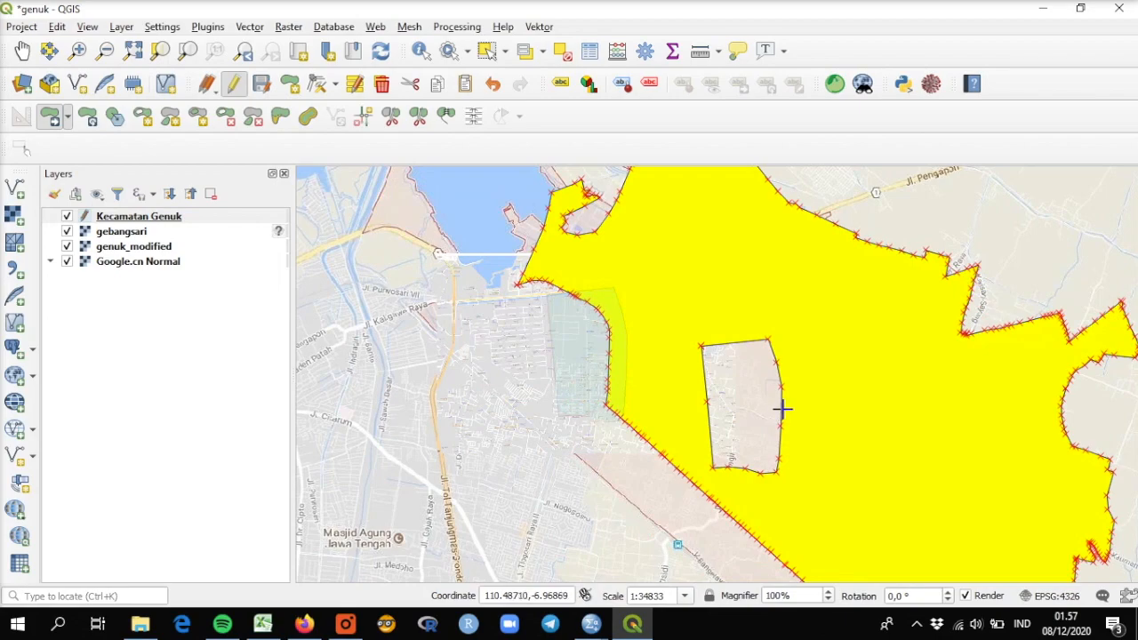
{"action": "key", "text": "ctrl+z"}
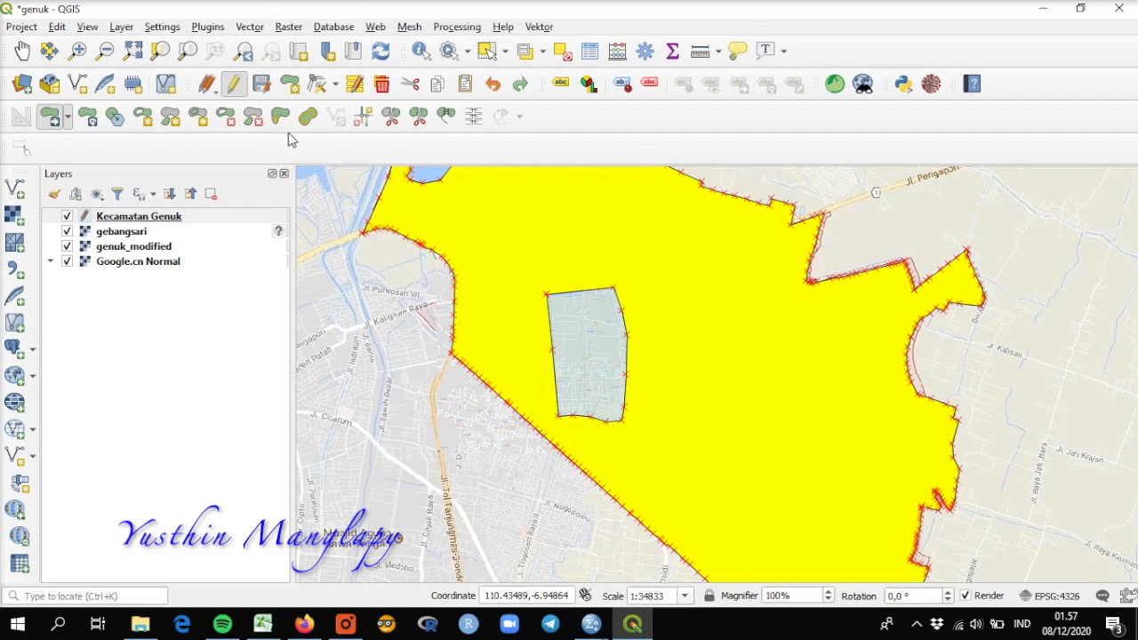
Step: Clear the current selection and delete the Gebangsari polygon inside the Kecamatan Genuk district
{"action": "left_click", "coordinate": [562, 51]}
{"action": "left_click", "coordinate": [485, 50]}
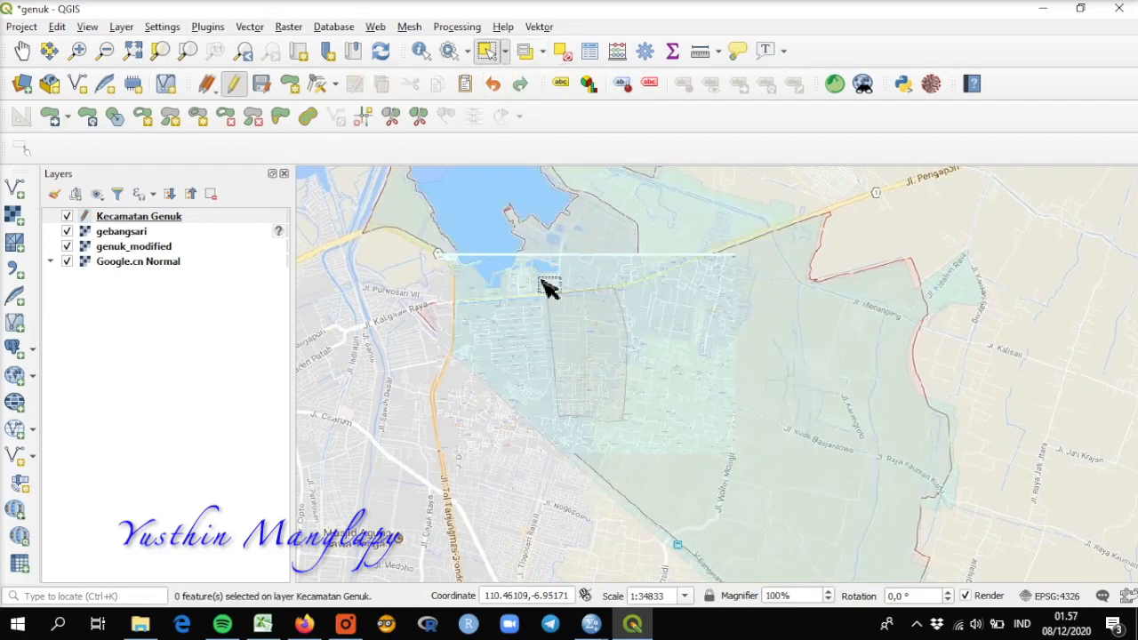
{"action": "left_click", "coordinate": [583, 356]}
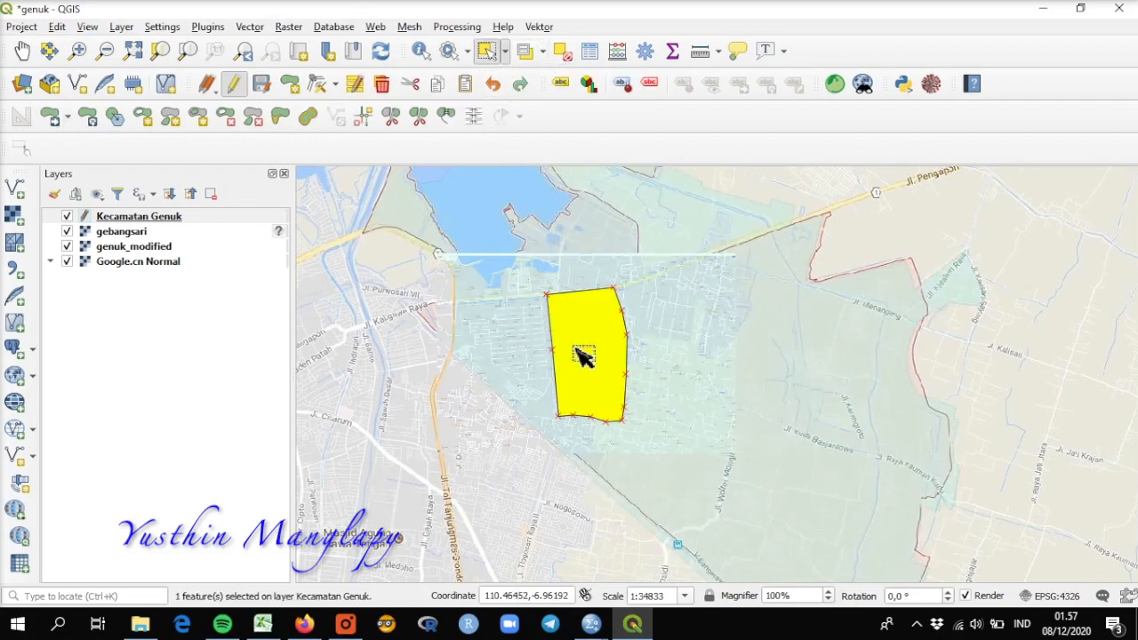
{"action": "key", "text": "Delete"}
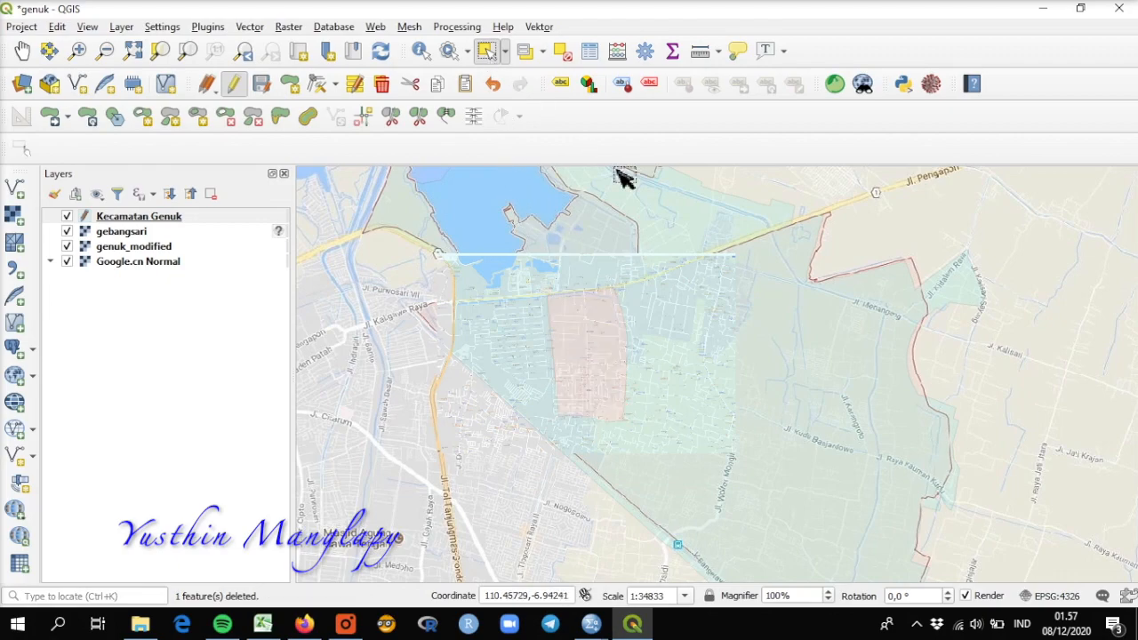
{"action": "key", "text": "ctrl+z"}
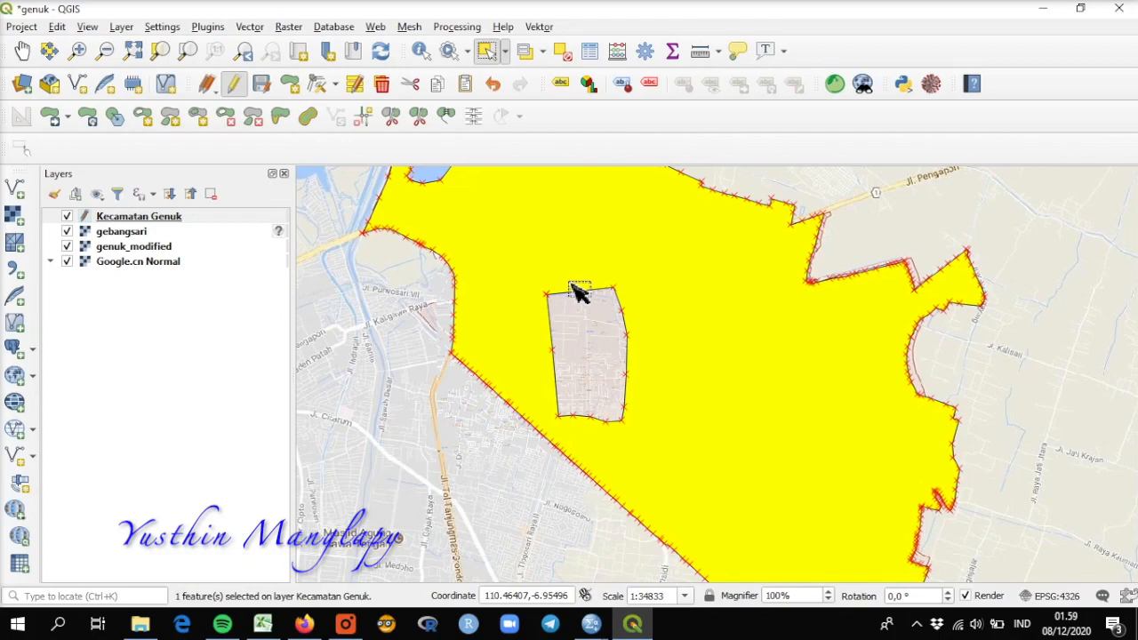
Step: Start a new polygon over the empty Gebangsari area, tracing its northern edge along Jl. Kaligawe Raya and its upper eastern edge
{"action": "left_click", "coordinate": [560, 54]}
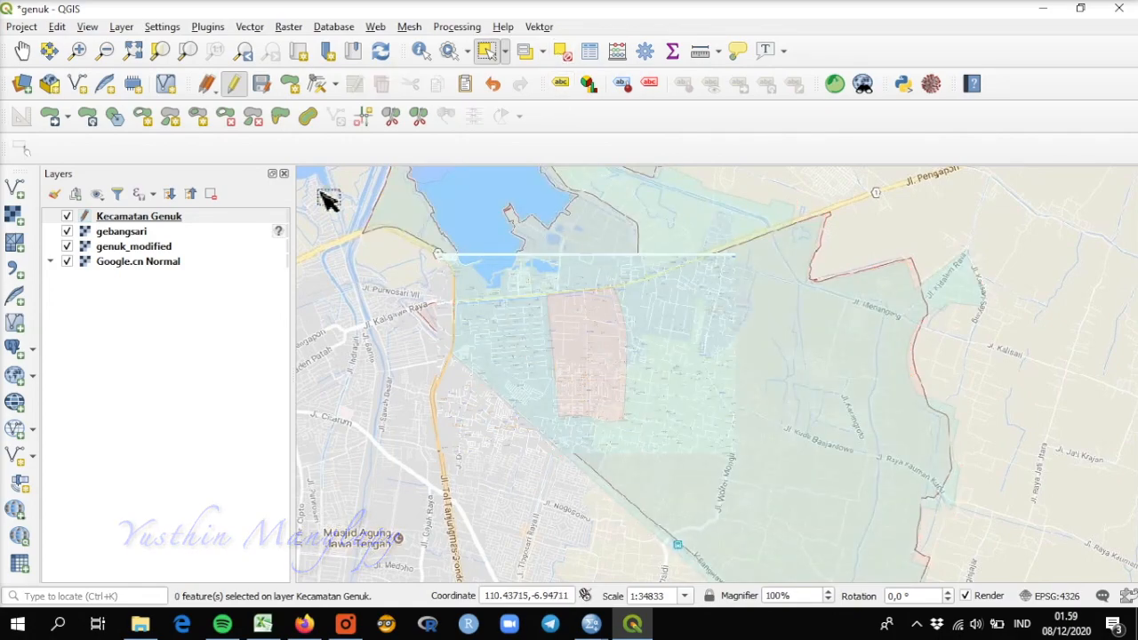
{"action": "left_click", "coordinate": [293, 91]}
{"action": "scroll", "coordinate": [599, 302], "scroll_direction": "up", "scroll_amount": 3}
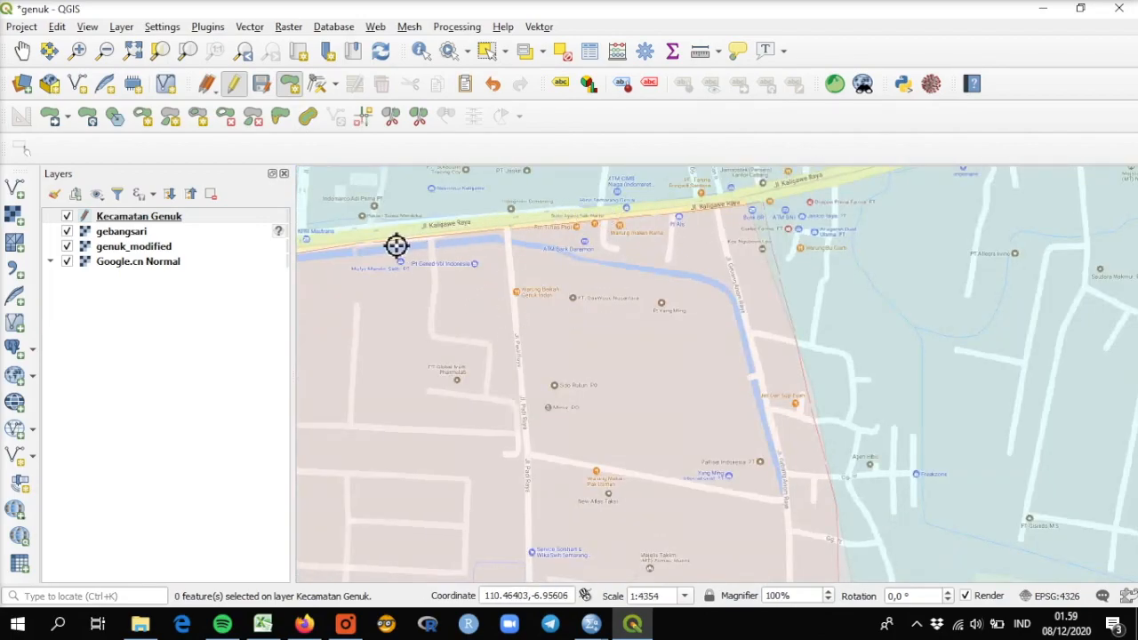
{"action": "left_click", "coordinate": [385, 239]}
{"action": "left_click", "coordinate": [492, 230]}
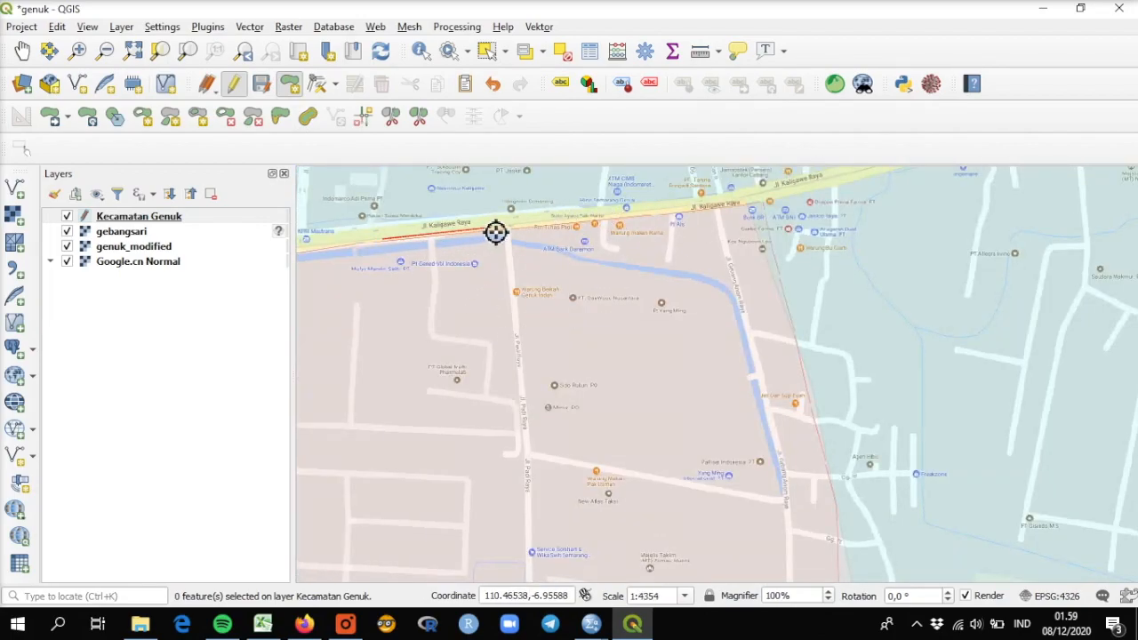
{"action": "left_click", "coordinate": [614, 220]}
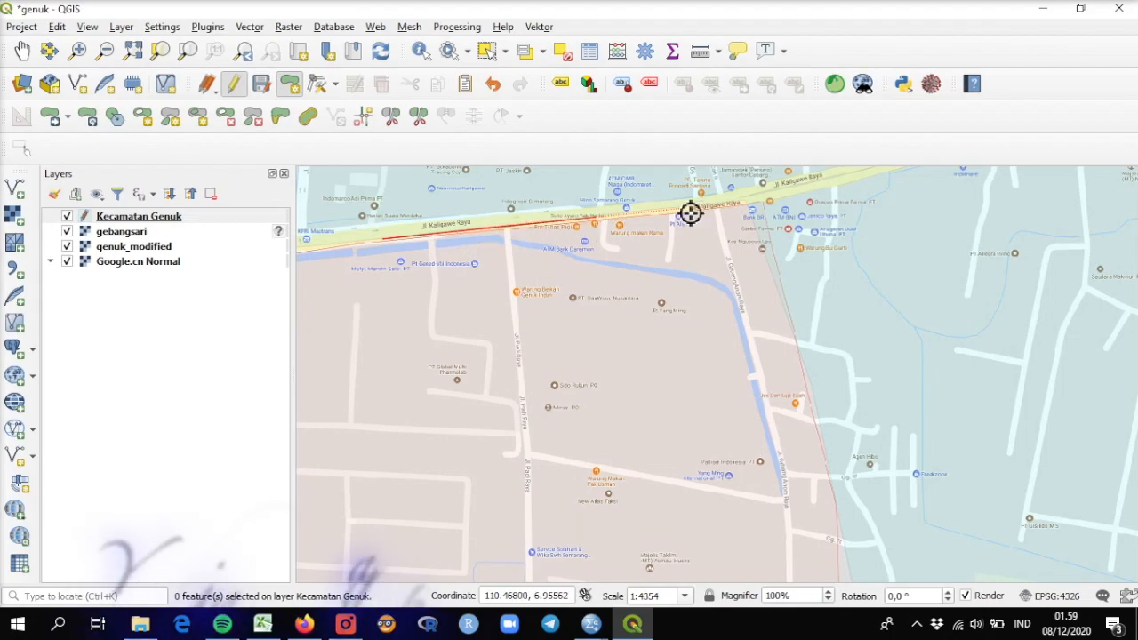
{"action": "left_click", "coordinate": [754, 208]}
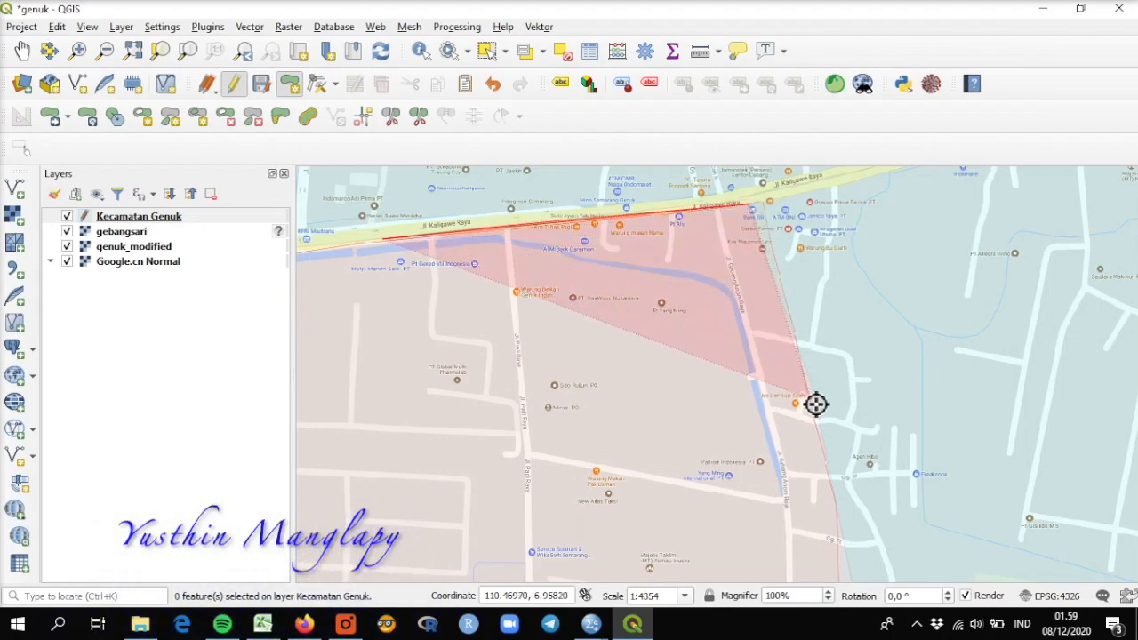
{"action": "left_click", "coordinate": [848, 542]}
{"action": "right_click", "coordinate": [848, 543]}
Step: Trace the remaining eastern, southern and western edges of Gebangsari and finish the polygon with id and kecamatan left as NULL
{"action": "left_click", "coordinate": [23, 50]}
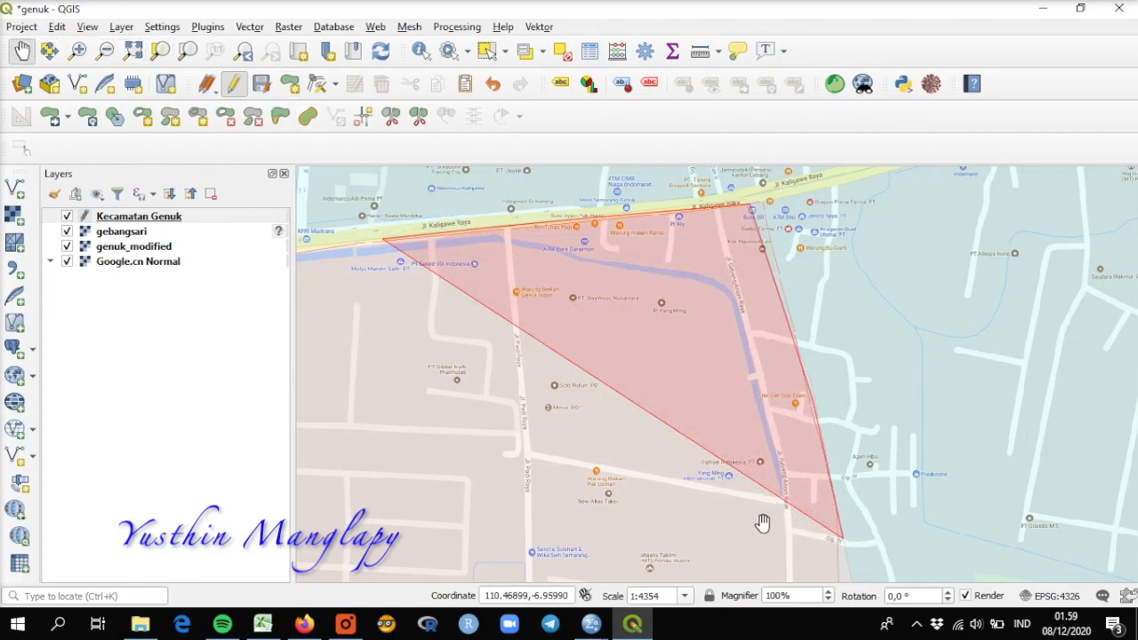
{"action": "scroll", "coordinate": [713, 470], "scroll_direction": "down", "scroll_amount": 2}
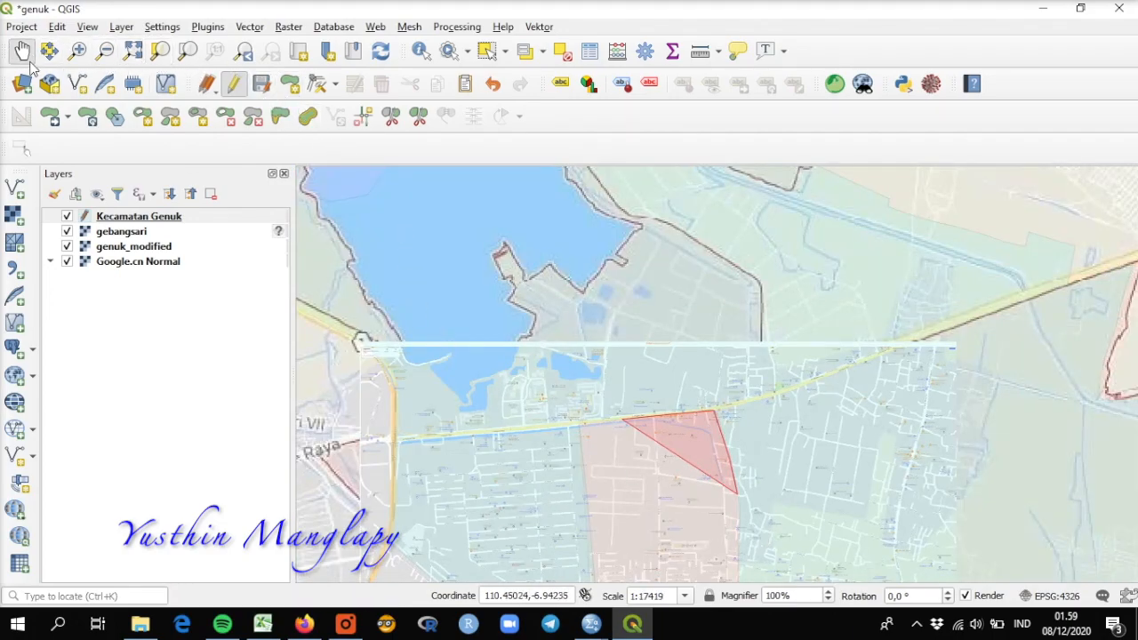
{"action": "left_click_drag", "start_coordinate": [750, 452], "coordinate": [755, 308]}
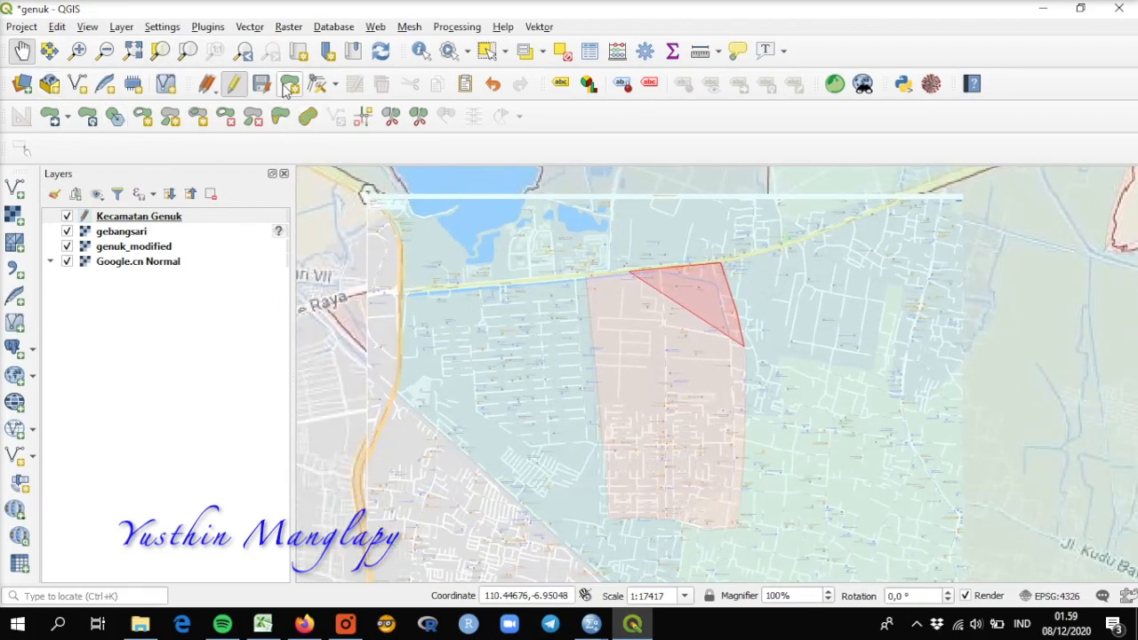
{"action": "left_click", "coordinate": [290, 84]}
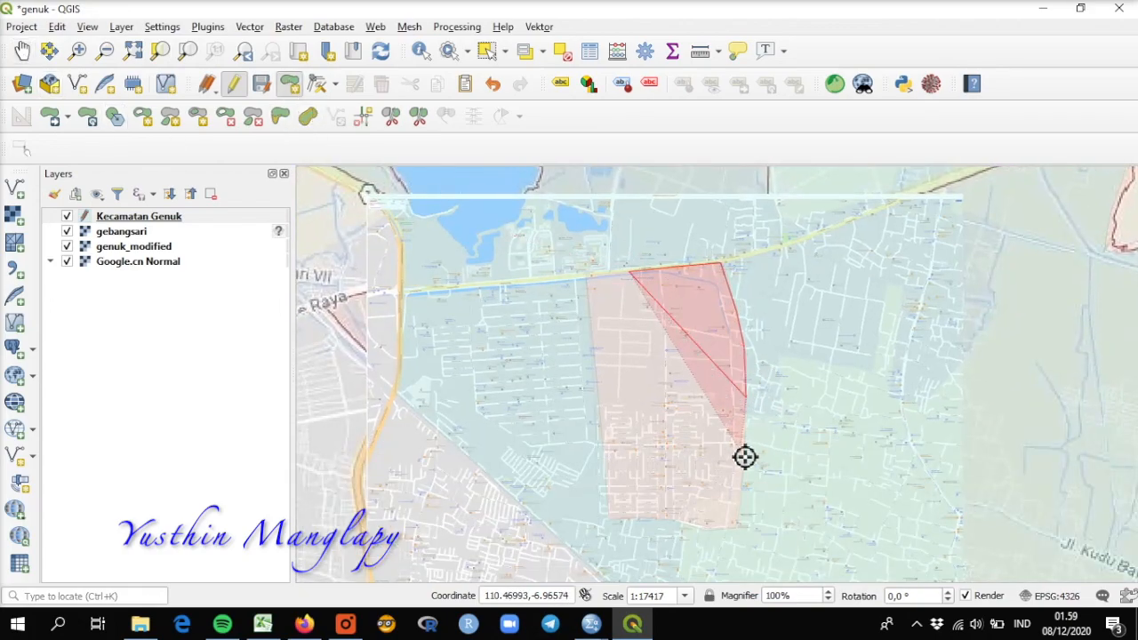
{"action": "left_click", "coordinate": [740, 528]}
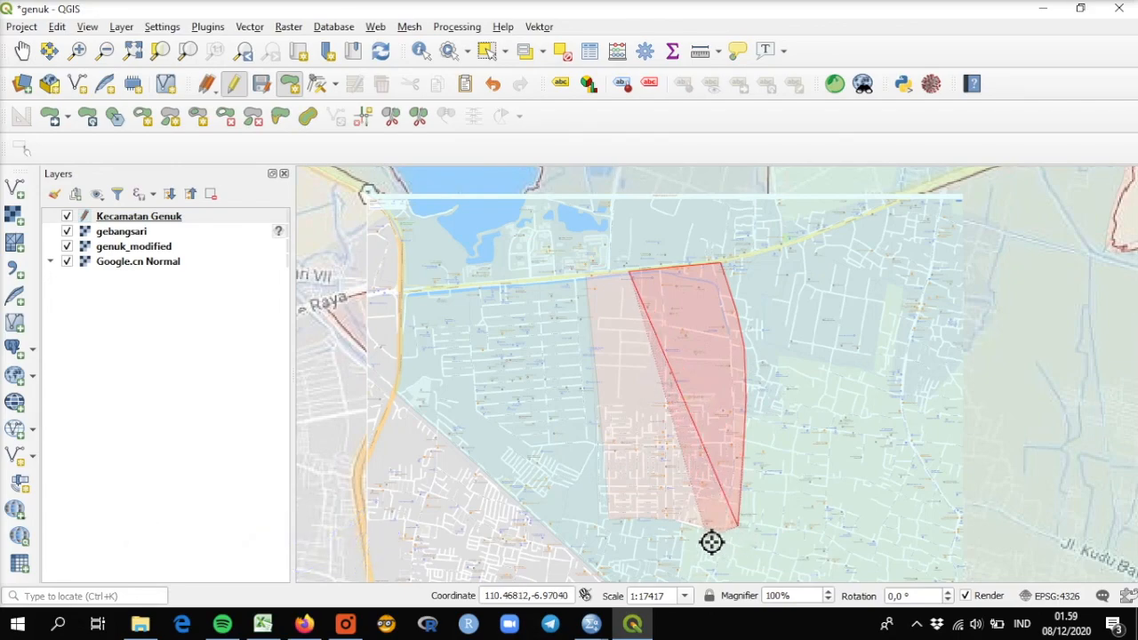
{"action": "left_click", "coordinate": [670, 522]}
{"action": "left_click", "coordinate": [610, 523]}
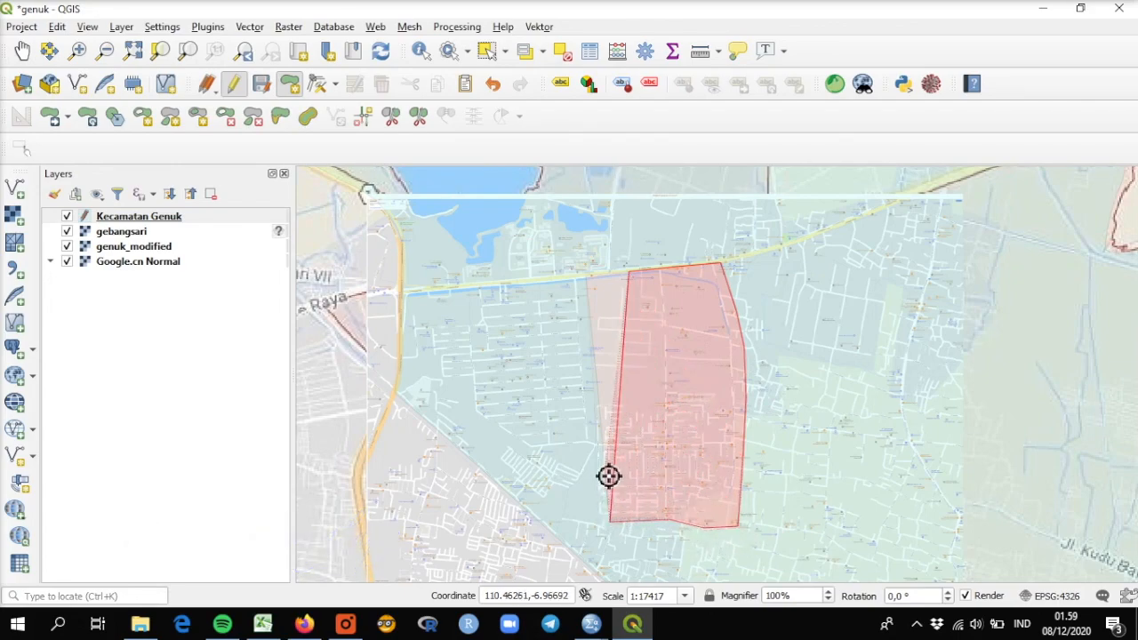
{"action": "left_click", "coordinate": [595, 345]}
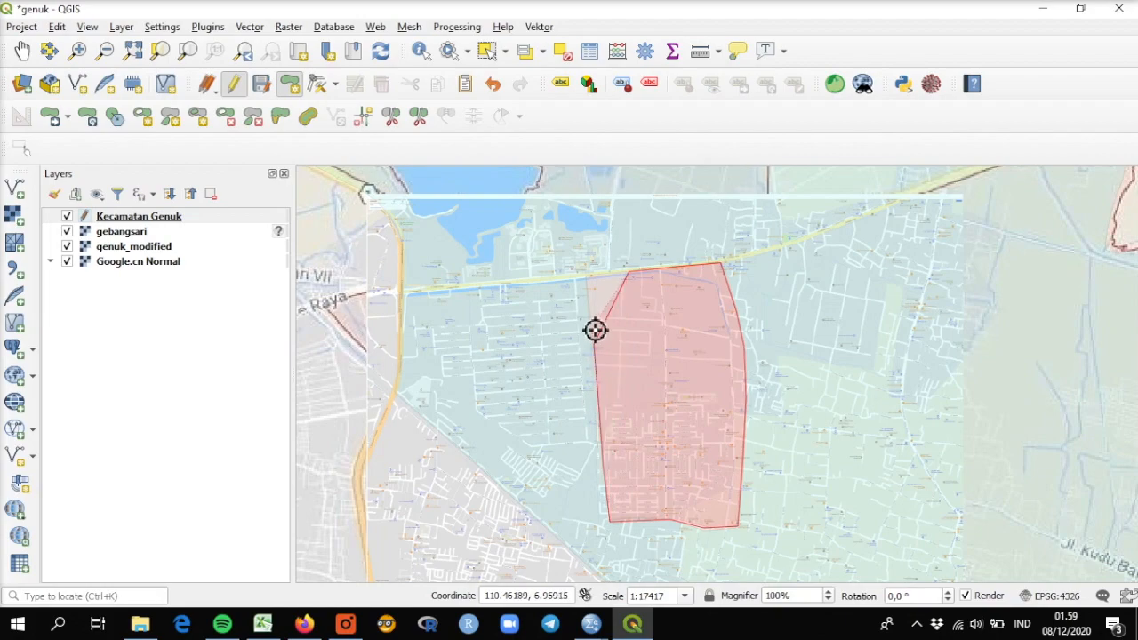
{"action": "right_click", "coordinate": [583, 278]}
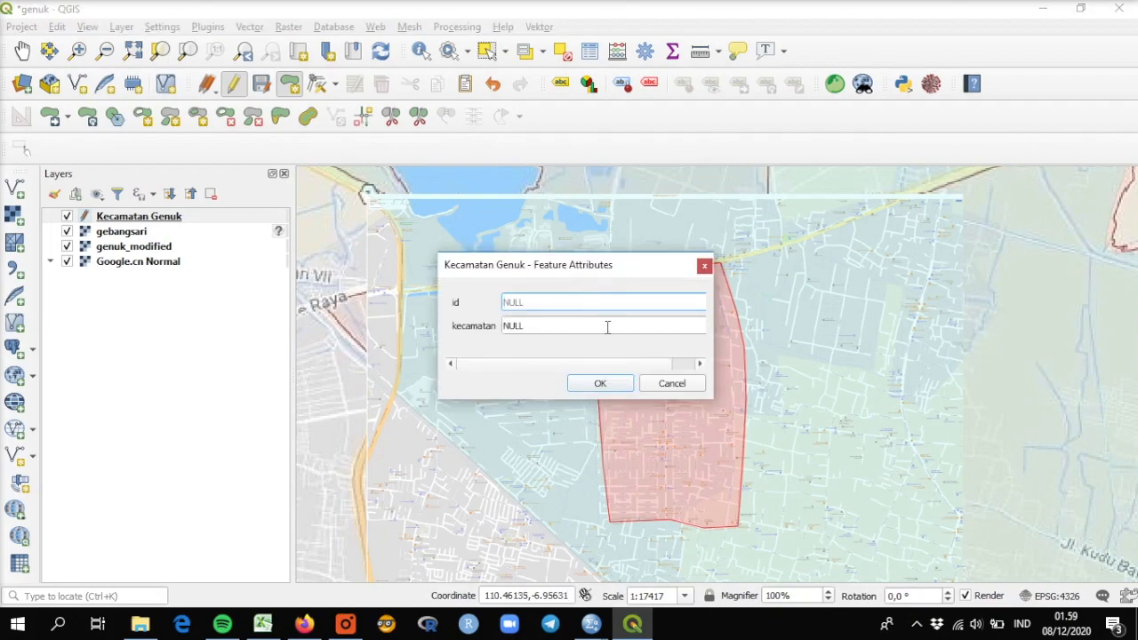
{"action": "left_click", "coordinate": [598, 385]}
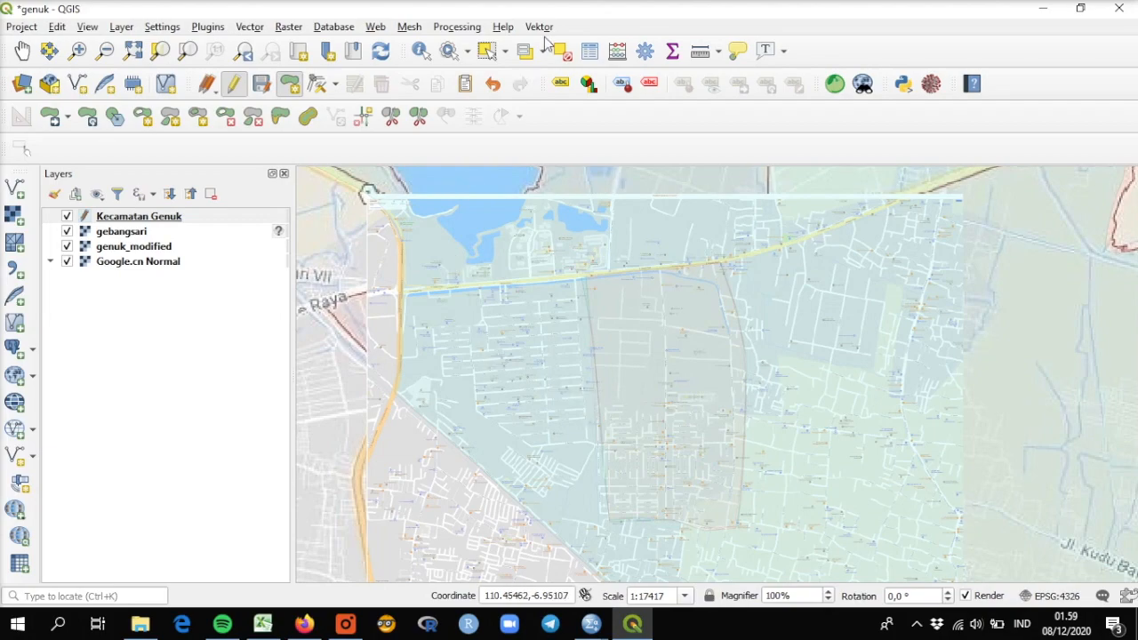
Step: Select the newly digitized Gebangsari polygon and the surrounding district polygon in turn to compare their outlines
{"action": "left_click", "coordinate": [484, 51]}
{"action": "left_click", "coordinate": [667, 378]}
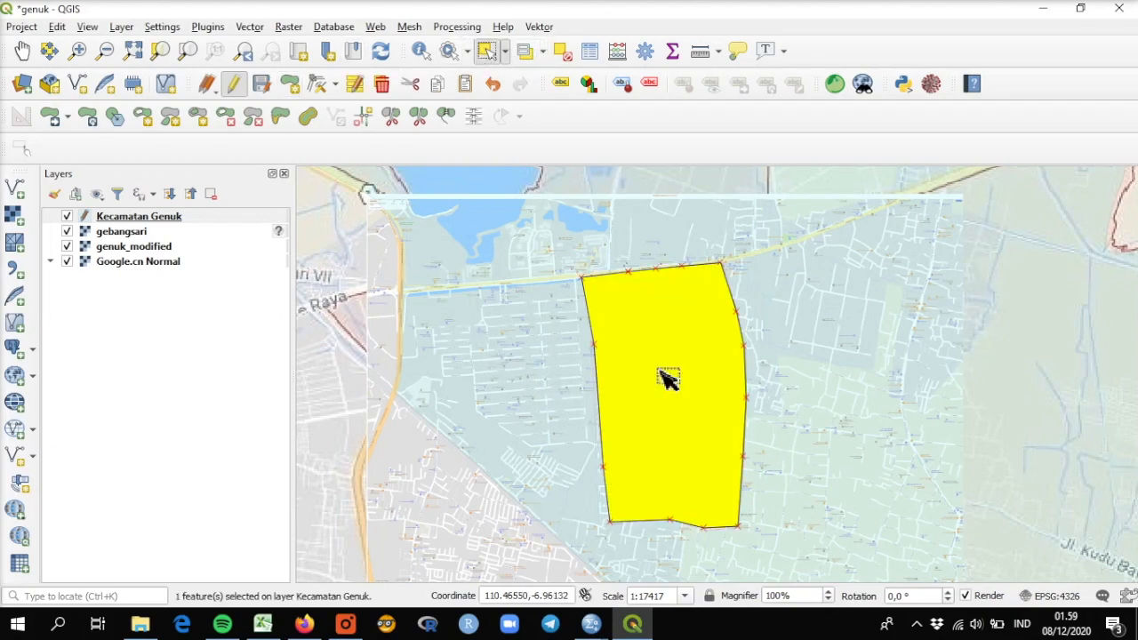
{"action": "left_click", "coordinate": [831, 338]}
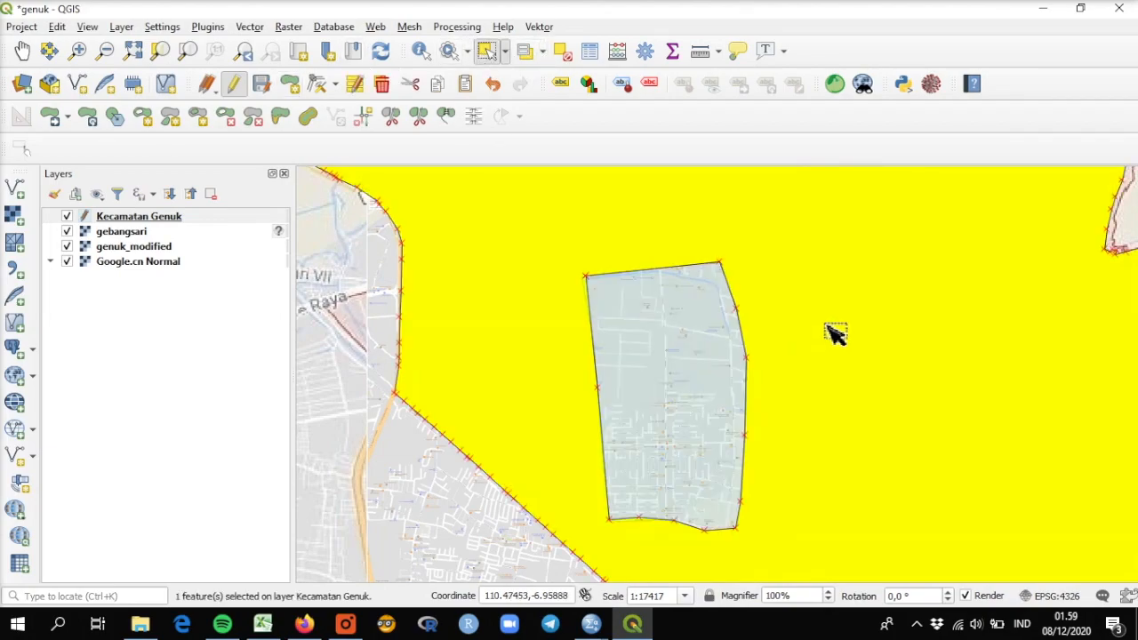
Step: Inspect the northwest corner and northern edge of Gebangsari with both polygons selected, checking for gaps and overlaps
{"action": "scroll", "coordinate": [587, 274], "scroll_direction": "up", "scroll_amount": 2}
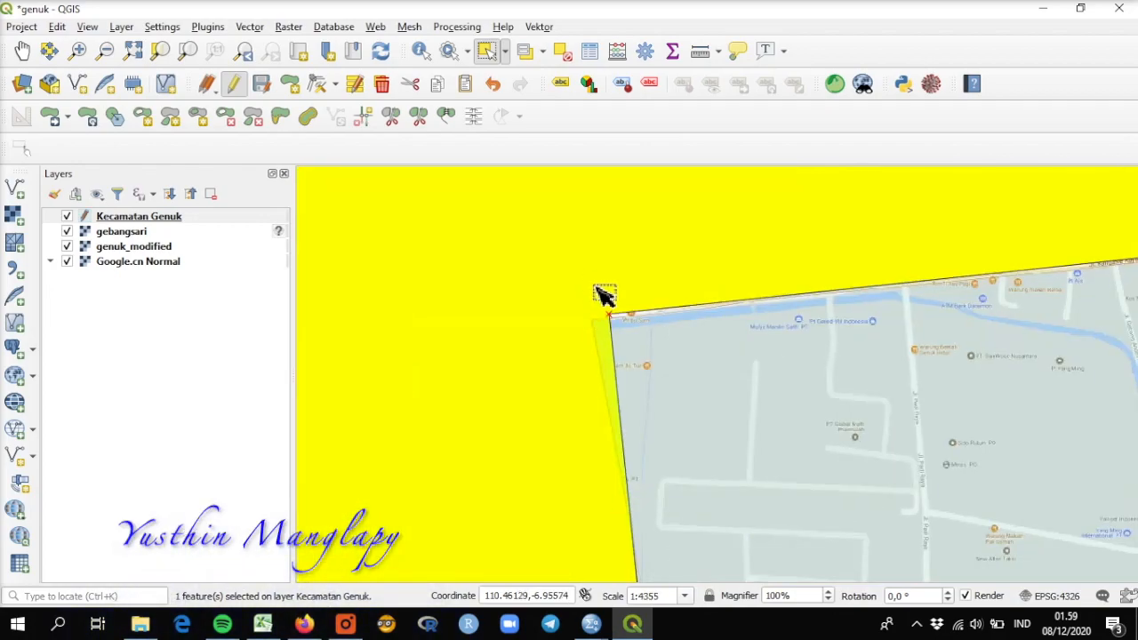
{"action": "scroll", "coordinate": [618, 351], "scroll_direction": "up", "scroll_amount": 1}
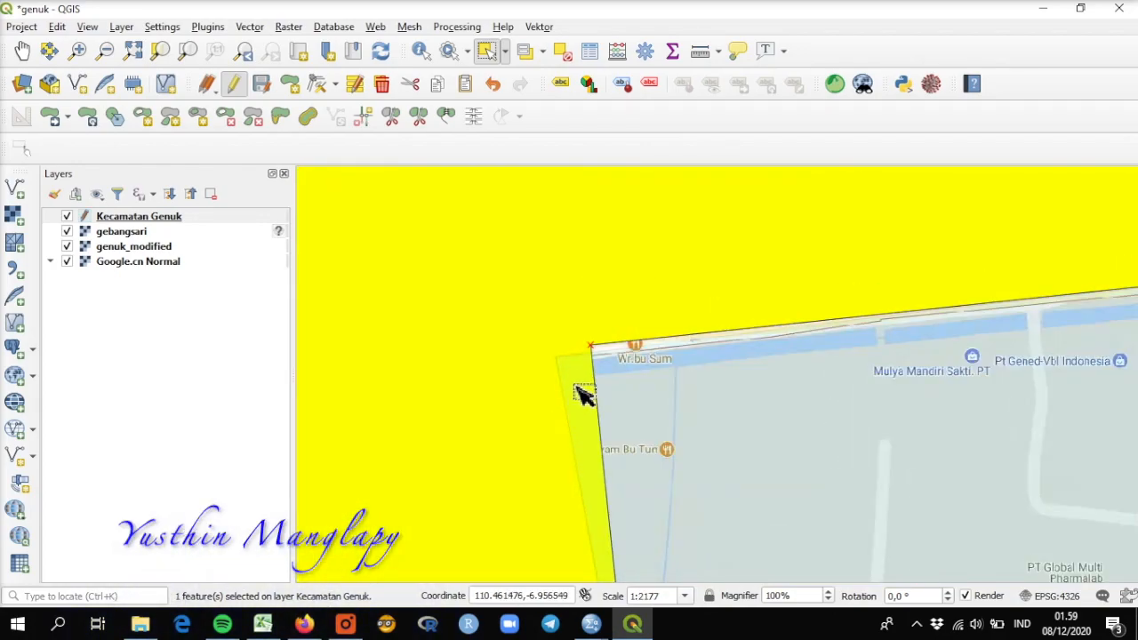
{"action": "scroll", "coordinate": [681, 344], "scroll_direction": "up", "scroll_amount": 1}
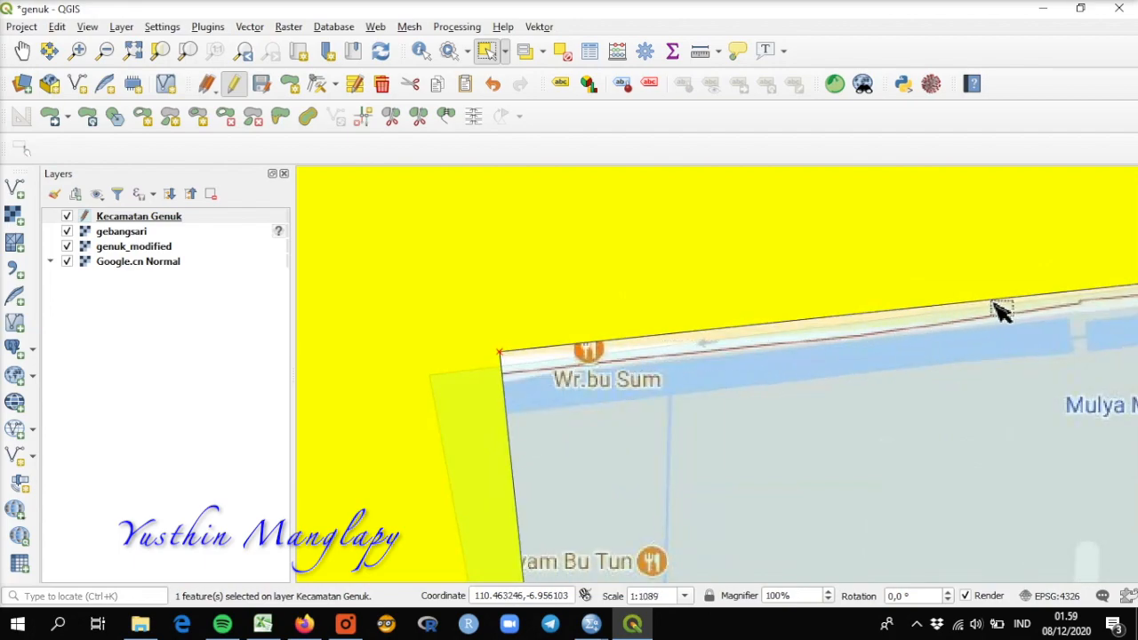
{"action": "left_click_drag", "start_coordinate": [678, 453], "coordinate": [436, 305]}
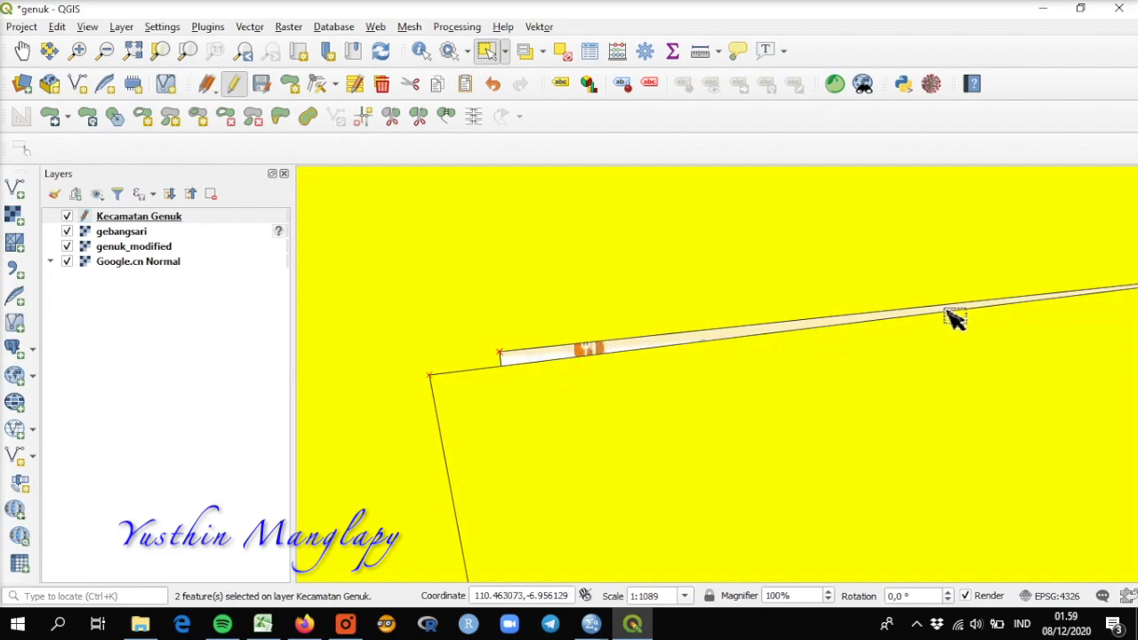
{"action": "scroll", "coordinate": [589, 388], "scroll_direction": "down", "scroll_amount": 2}
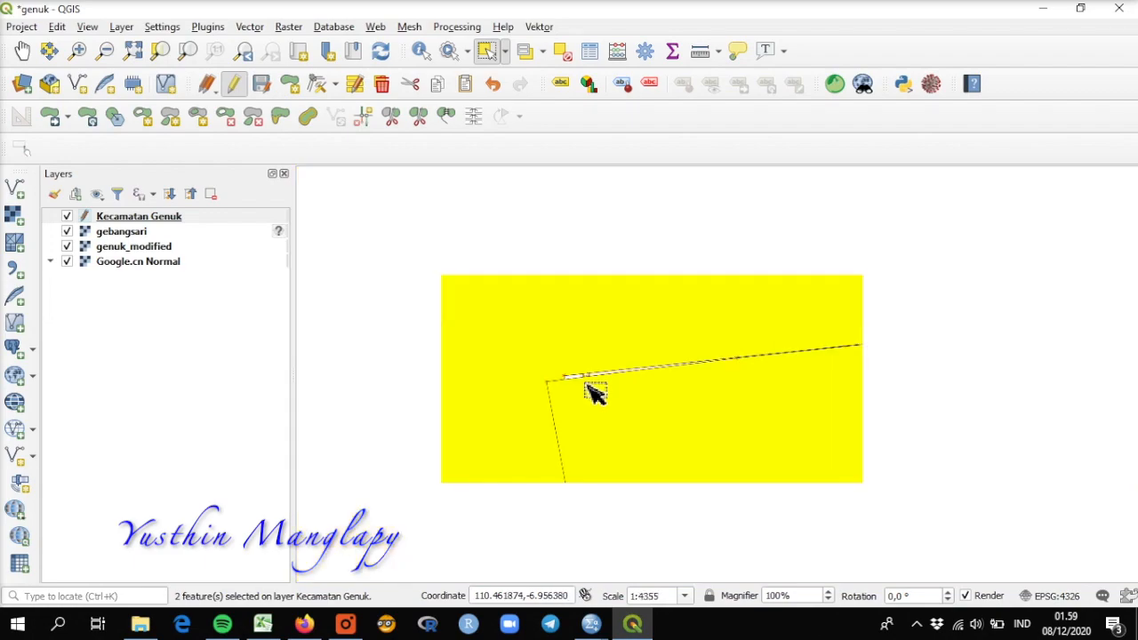
{"action": "scroll", "coordinate": [755, 442], "scroll_direction": "down", "scroll_amount": 1}
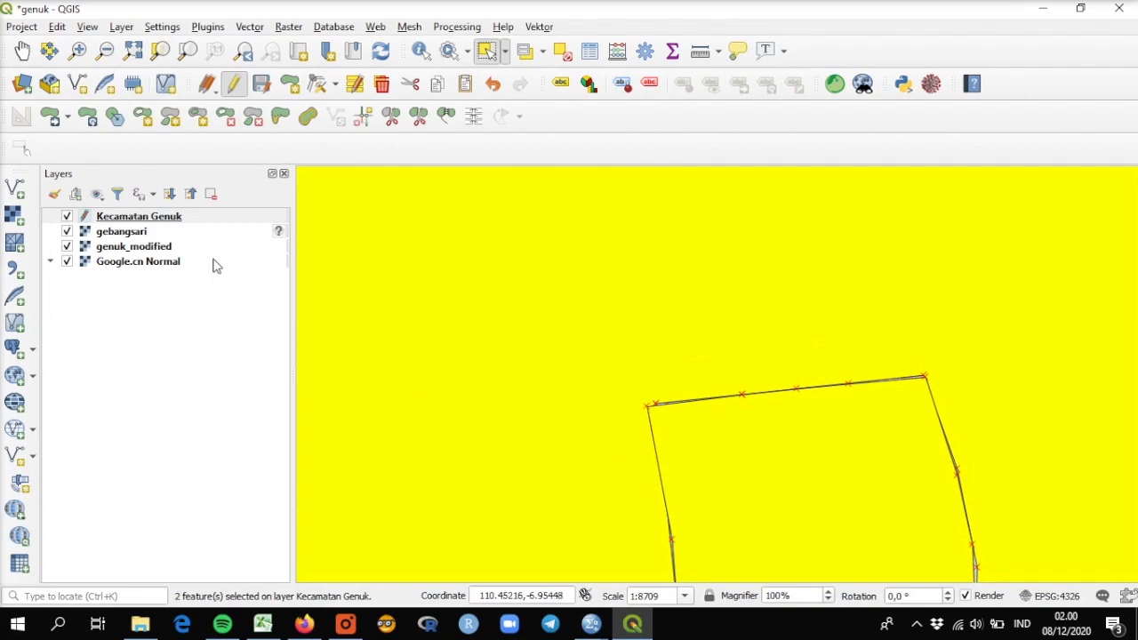
Step: Check the remaining edges of the manually traced Gebangsari polygon against the district hole, and undo the traced polygon
{"action": "left_click", "coordinate": [22, 51]}
{"action": "left_click_drag", "start_coordinate": [765, 332], "coordinate": [618, 244]}
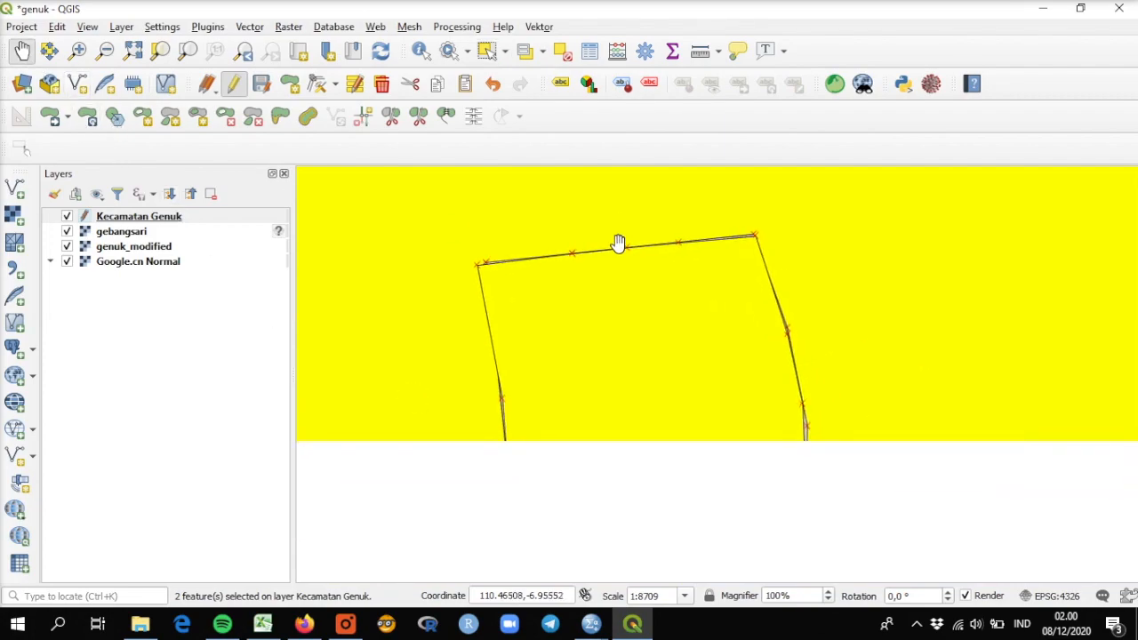
{"action": "left_click_drag", "start_coordinate": [801, 510], "coordinate": [806, 447]}
{"action": "scroll", "coordinate": [806, 447], "scroll_direction": "down", "scroll_amount": 1}
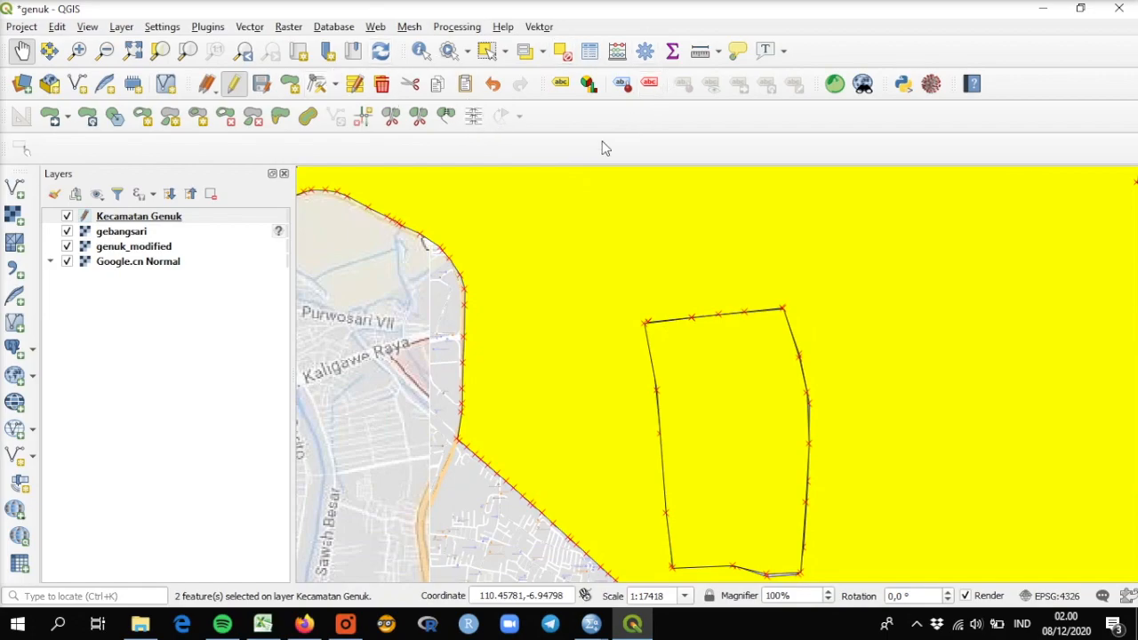
{"action": "key", "text": "ctrl+z"}
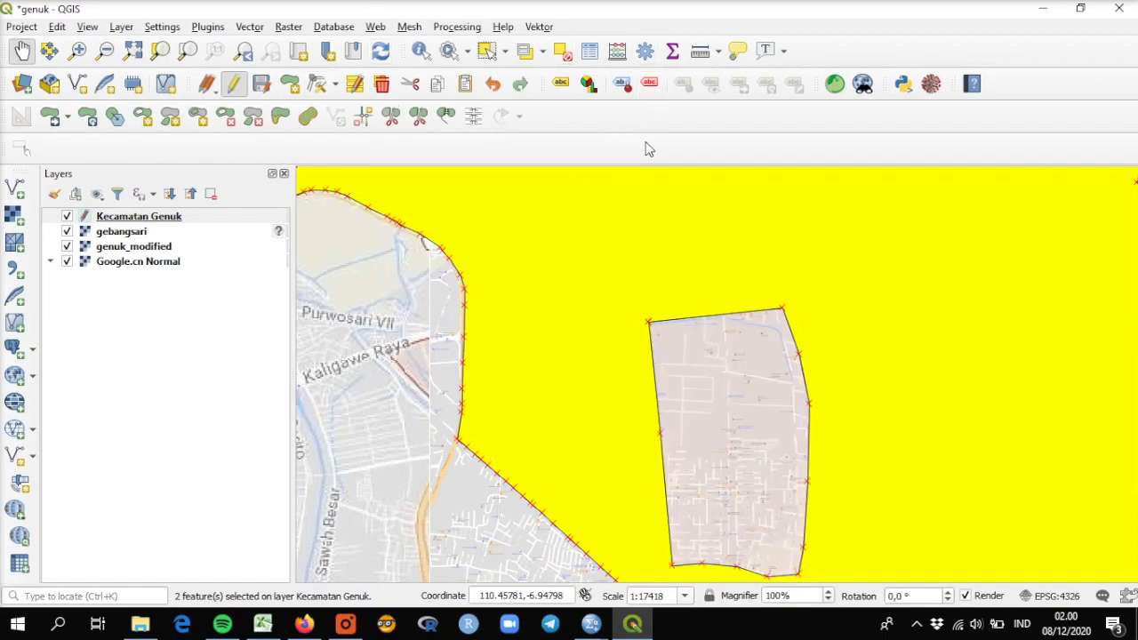
Step: Enable snapping in the project's snapping options and switch it from all layers to Advanced Configuration
{"action": "left_click", "coordinate": [21, 27]}
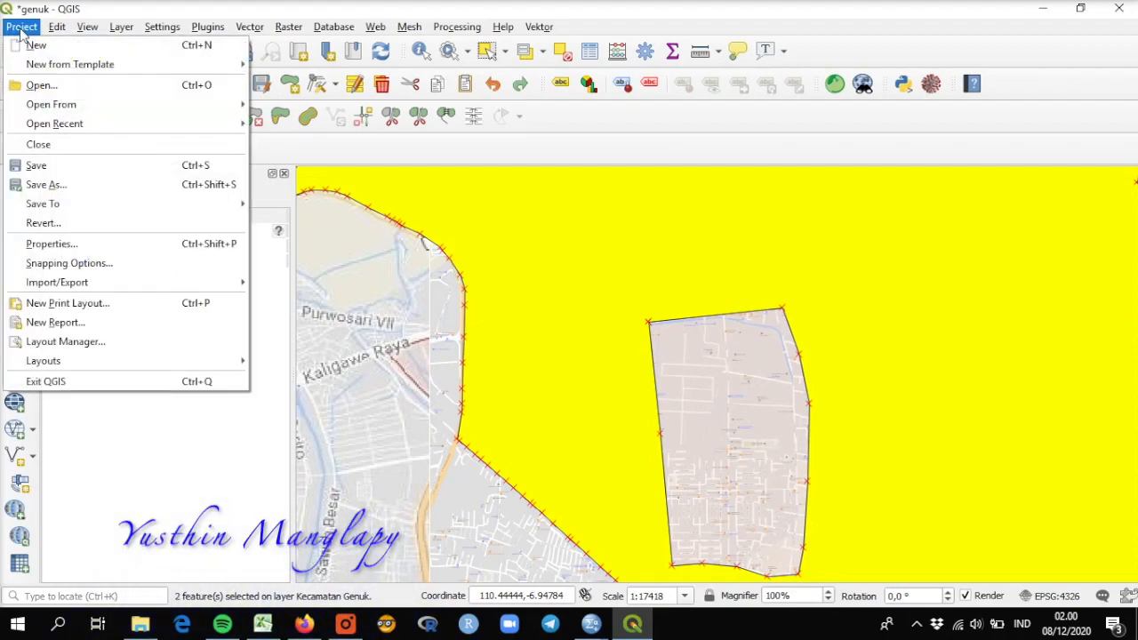
{"action": "left_click", "coordinate": [73, 270]}
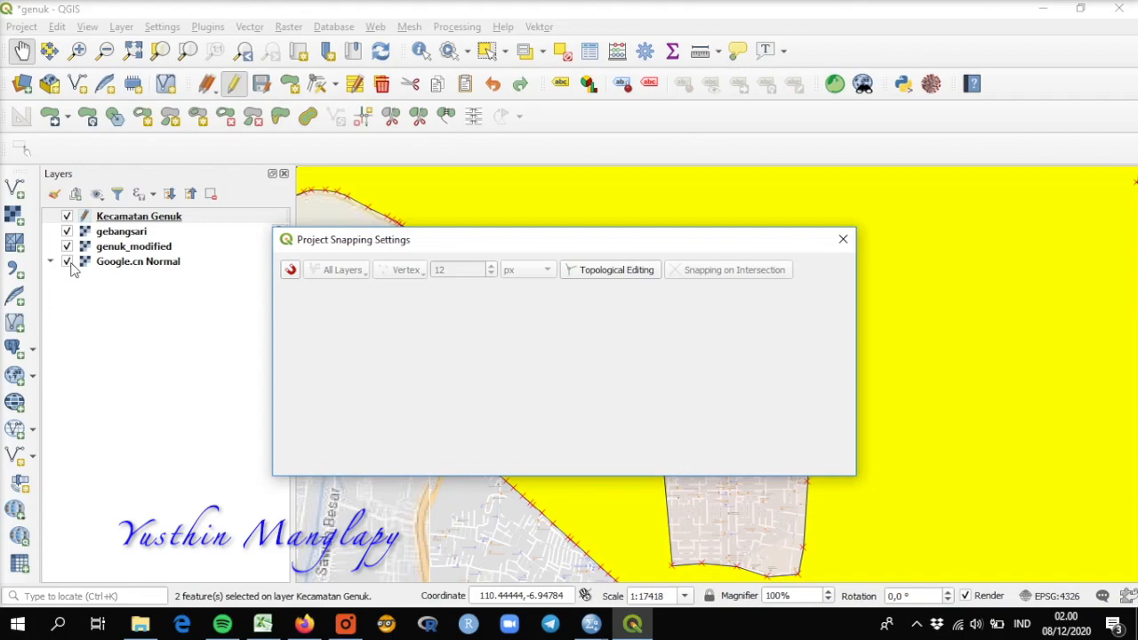
{"action": "left_click", "coordinate": [289, 274]}
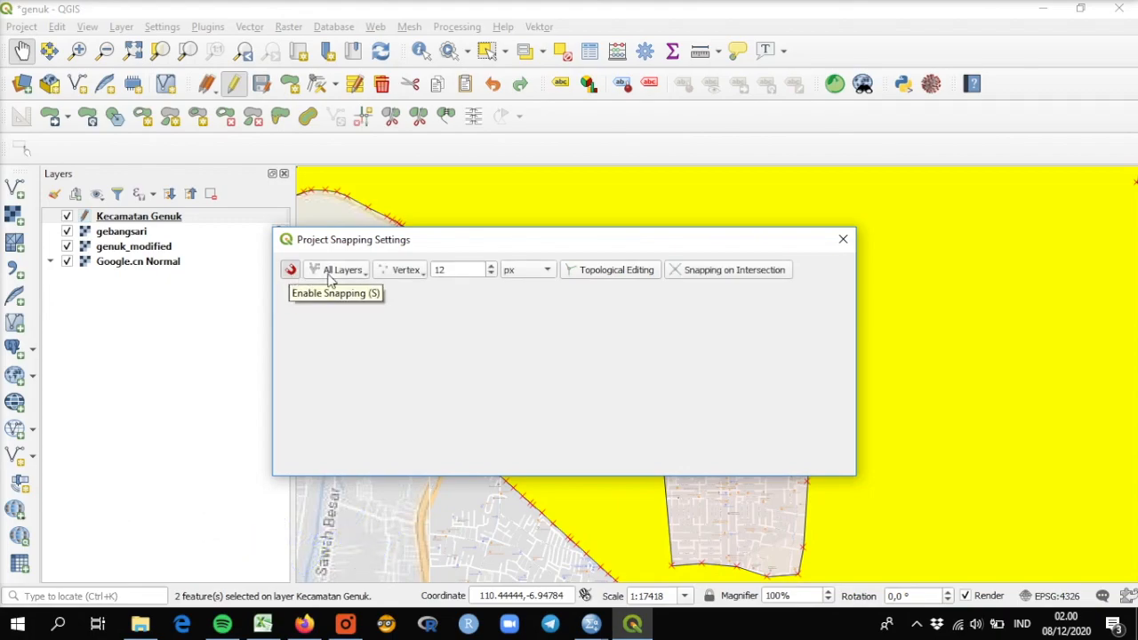
{"action": "left_click", "coordinate": [362, 274]}
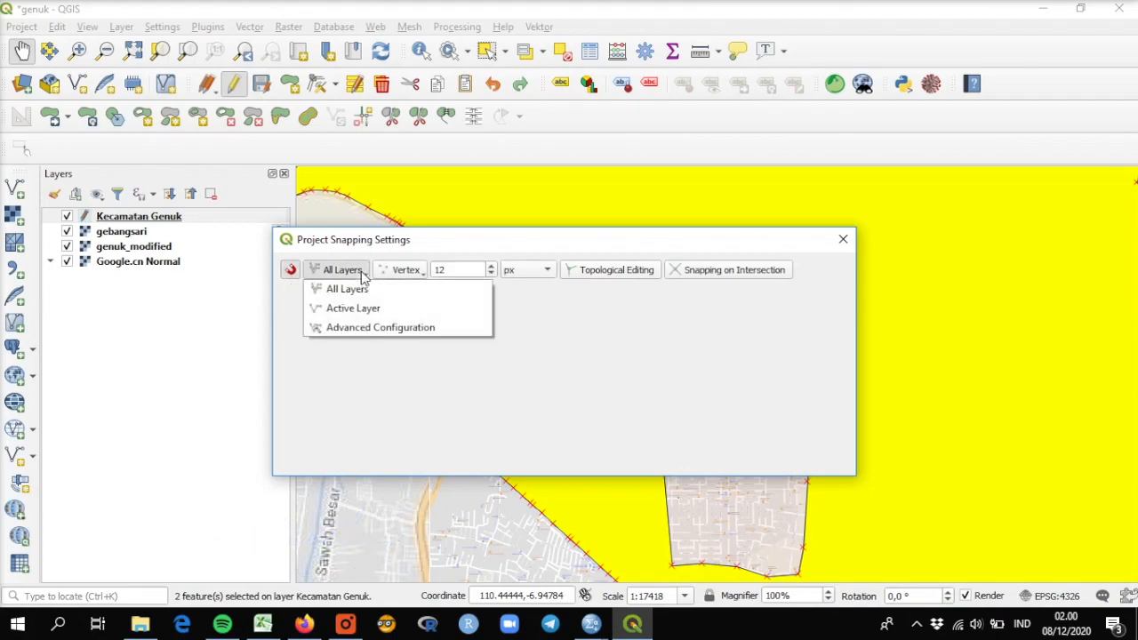
{"action": "left_click", "coordinate": [381, 328]}
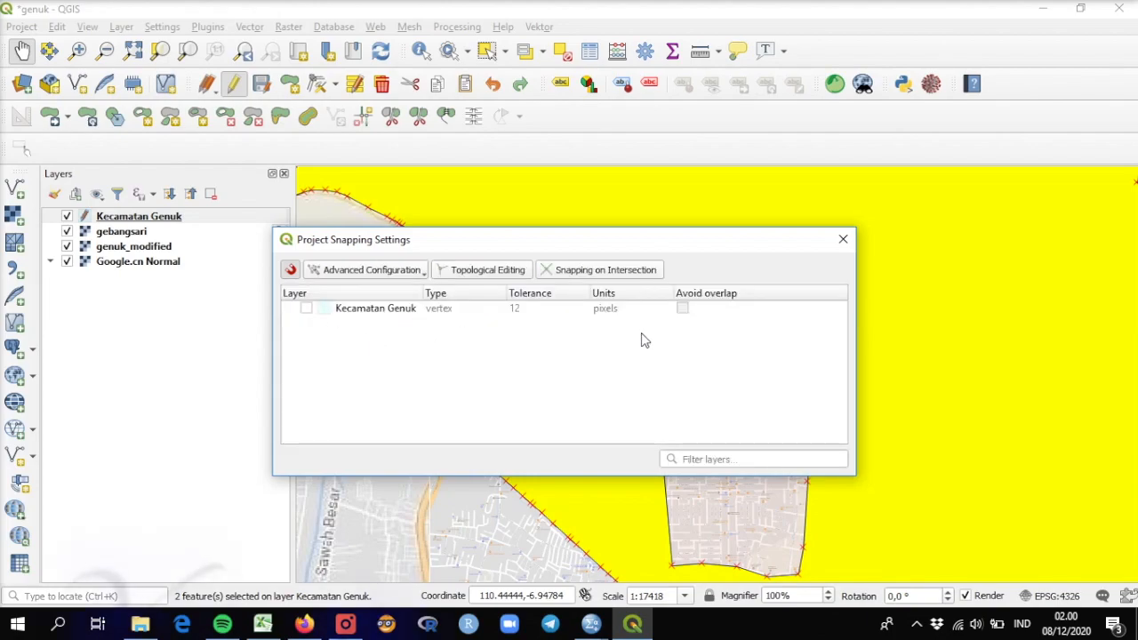
Step: Turn on snapping for the Kecamatan Genuk layer and set its snapping type to vertex and segment
{"action": "left_click", "coordinate": [306, 310]}
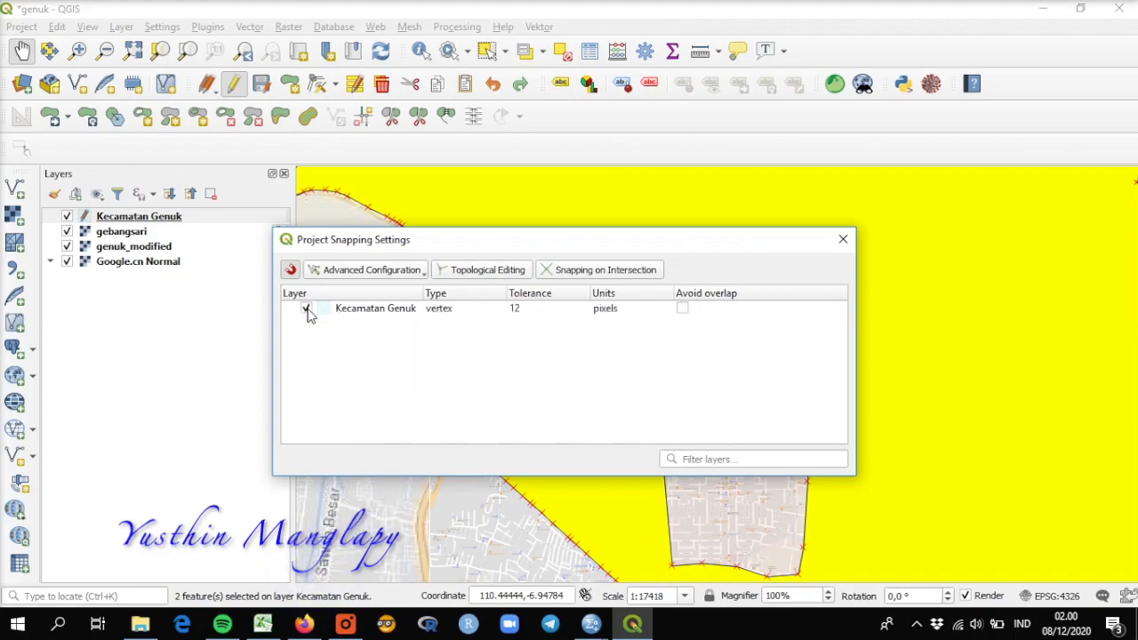
{"action": "left_click", "coordinate": [500, 308]}
{"action": "left_click", "coordinate": [501, 308]}
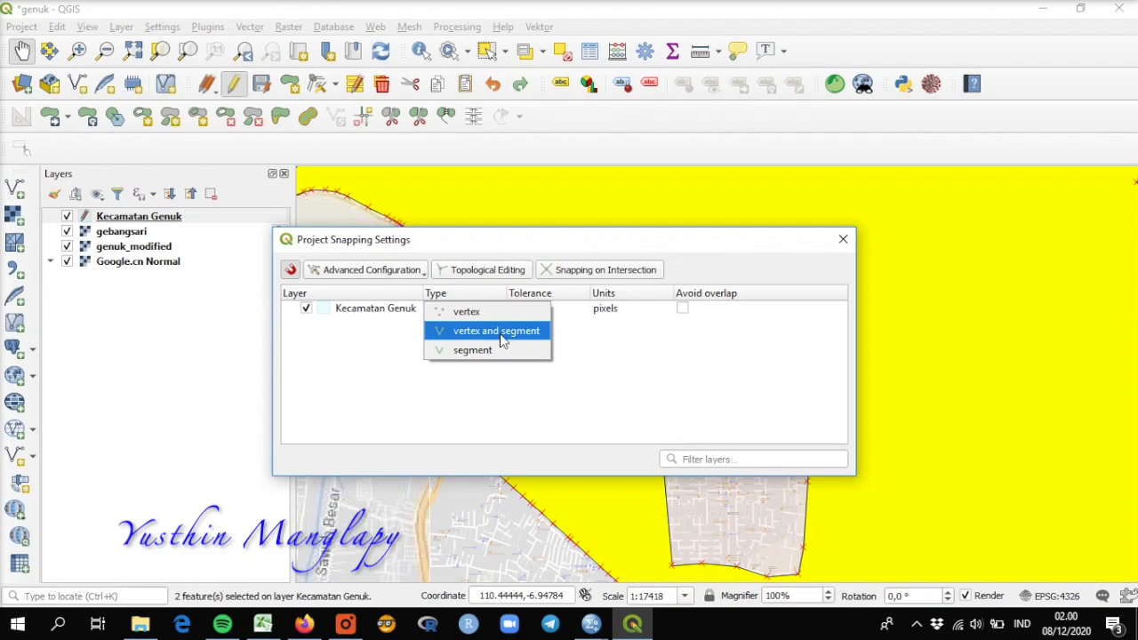
{"action": "left_click", "coordinate": [502, 341]}
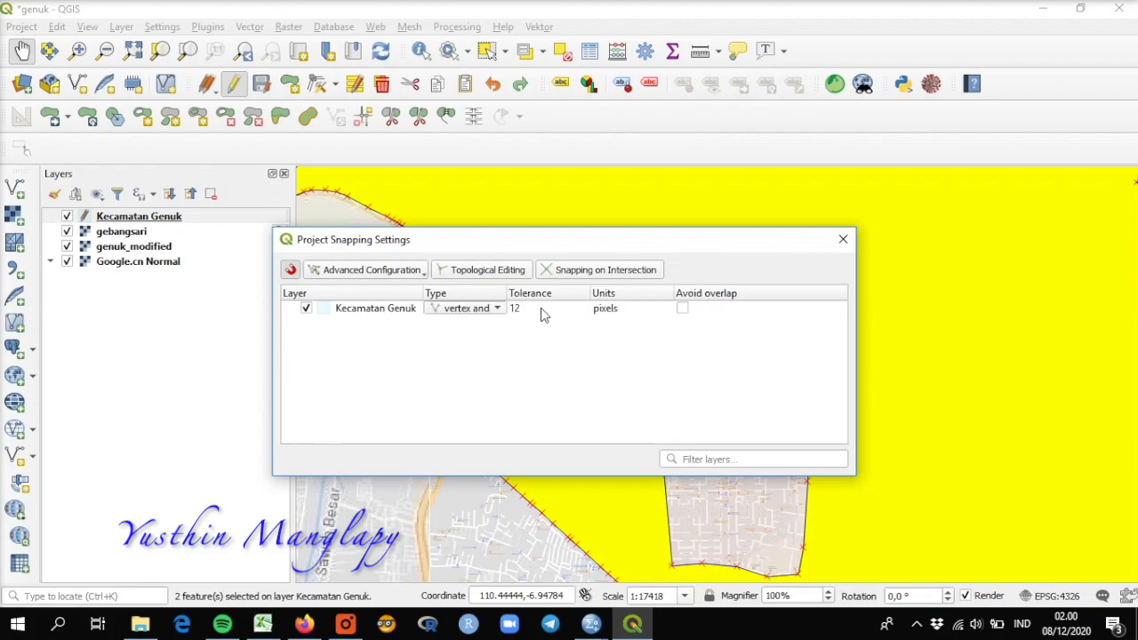
Step: Set the Kecamatan Genuk snapping tolerance to 5 pixels, enable Avoid overlap and close the snapping settings
{"action": "double_click", "coordinate": [542, 308]}
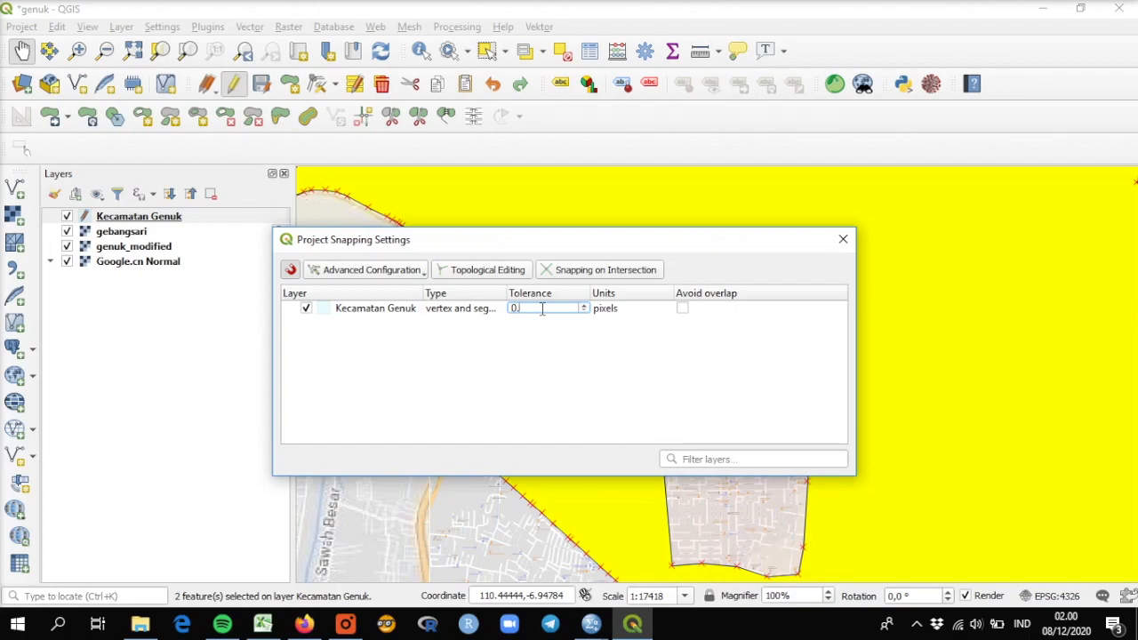
{"action": "type", "text": "0,5"}
{"action": "key", "text": "Return"}
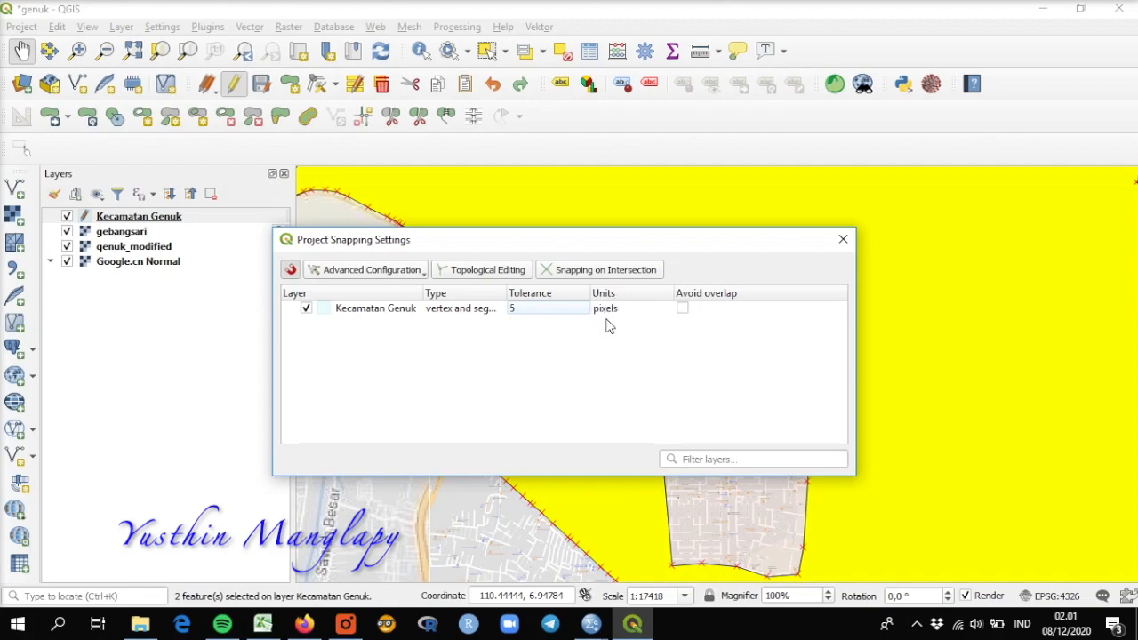
{"action": "left_click", "coordinate": [683, 308]}
{"action": "left_click", "coordinate": [843, 239]}
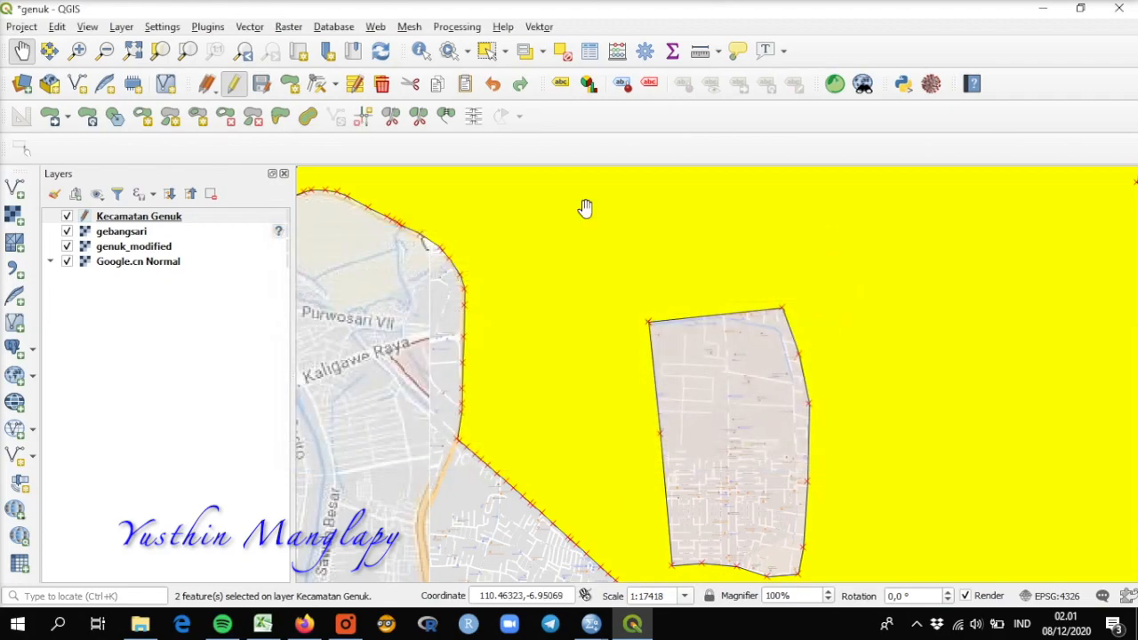
Step: Clear the selection and start a new polygon just outside the Gebangsari hole, along its upper western and northern edges
{"action": "left_click", "coordinate": [561, 51]}
{"action": "scroll", "coordinate": [780, 341], "scroll_direction": "down", "scroll_amount": 1}
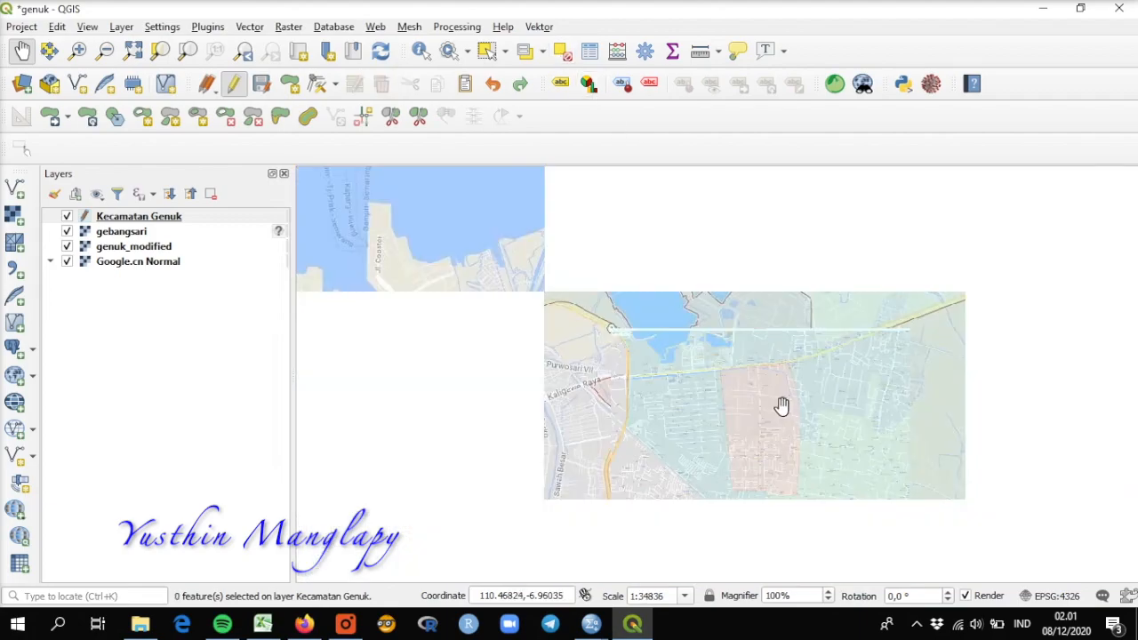
{"action": "scroll", "coordinate": [579, 368], "scroll_direction": "up", "scroll_amount": 1}
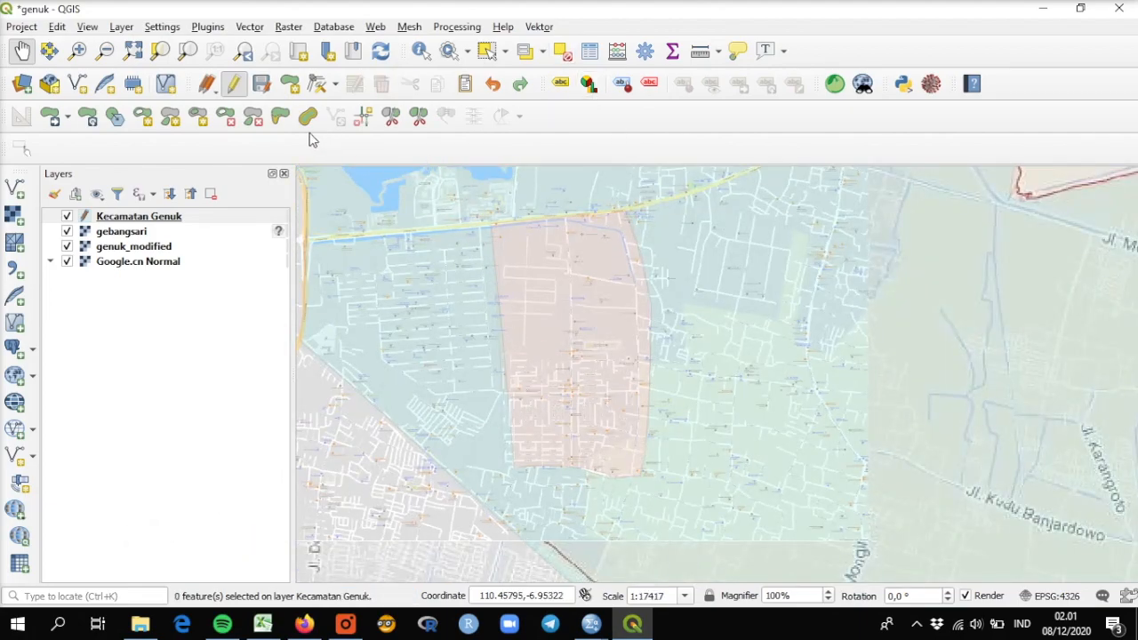
{"action": "left_click", "coordinate": [290, 84]}
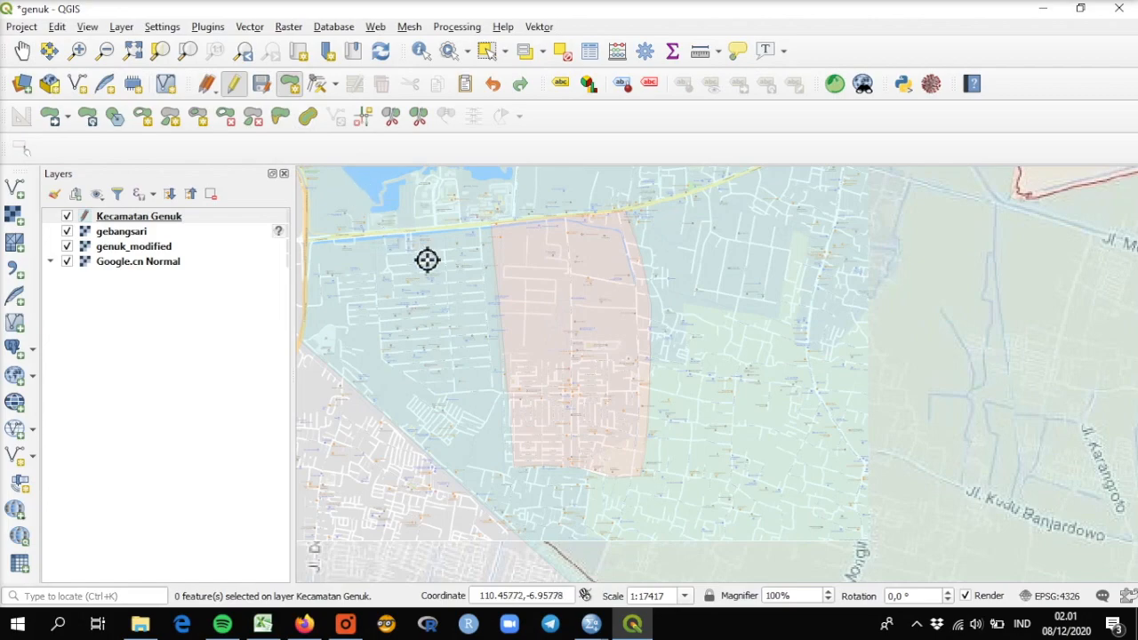
{"action": "left_click", "coordinate": [493, 346]}
{"action": "left_click", "coordinate": [481, 216]}
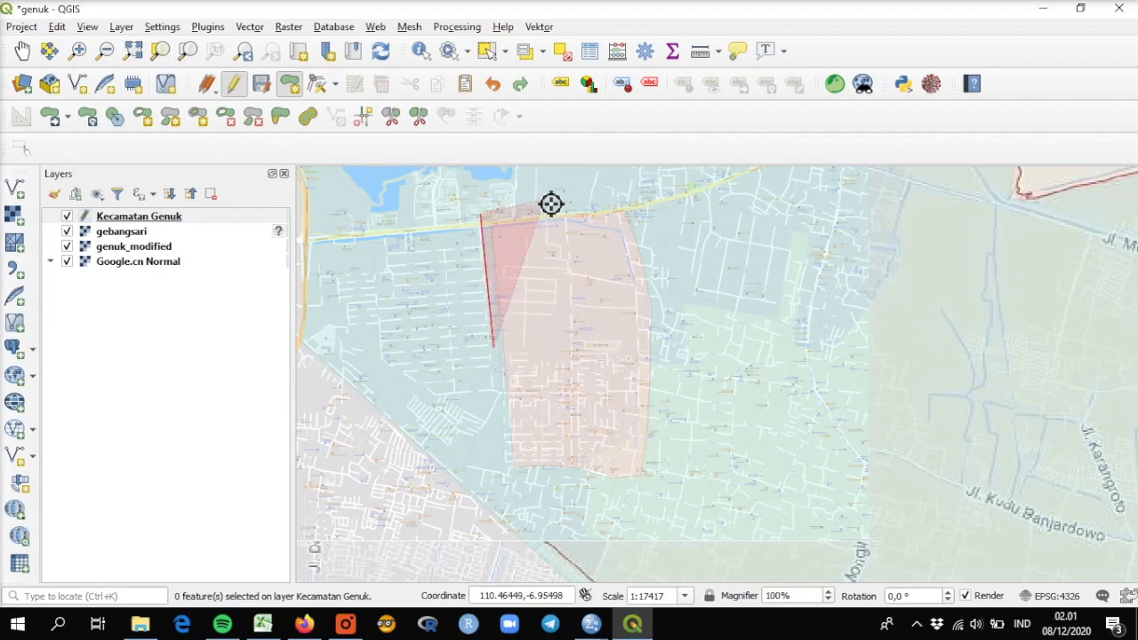
{"action": "left_click", "coordinate": [611, 197]}
{"action": "left_click", "coordinate": [640, 212]}
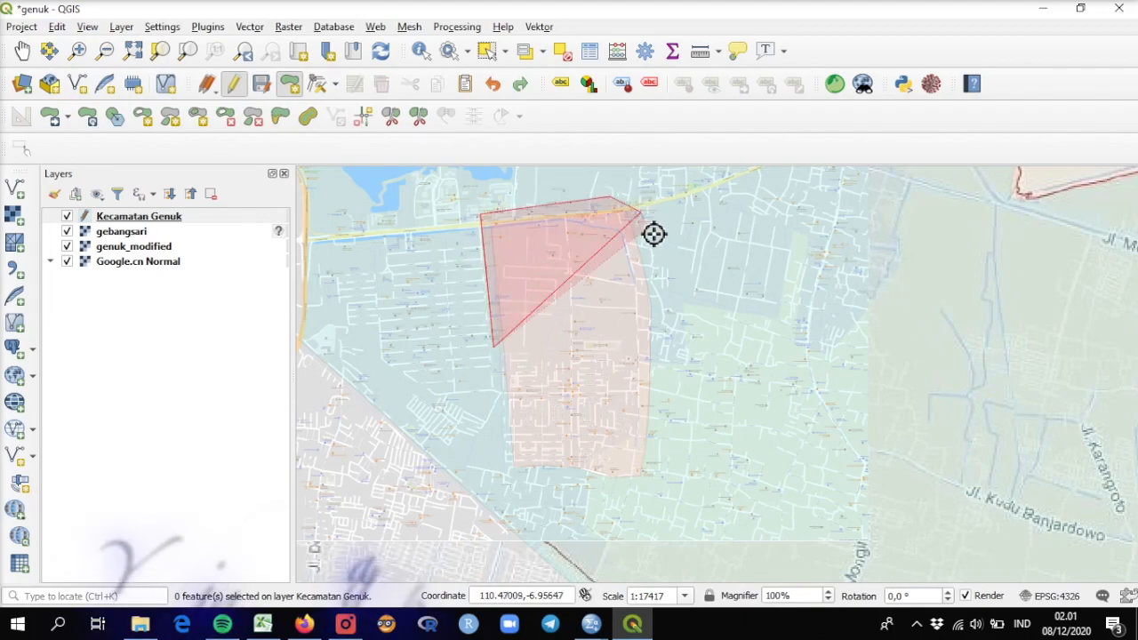
Step: Continue the polygon loosely outside the hole's eastern, southern and western edges, and finish it with id and kecamatan left as NULL
{"action": "left_click", "coordinate": [660, 303]}
{"action": "left_click", "coordinate": [664, 400]}
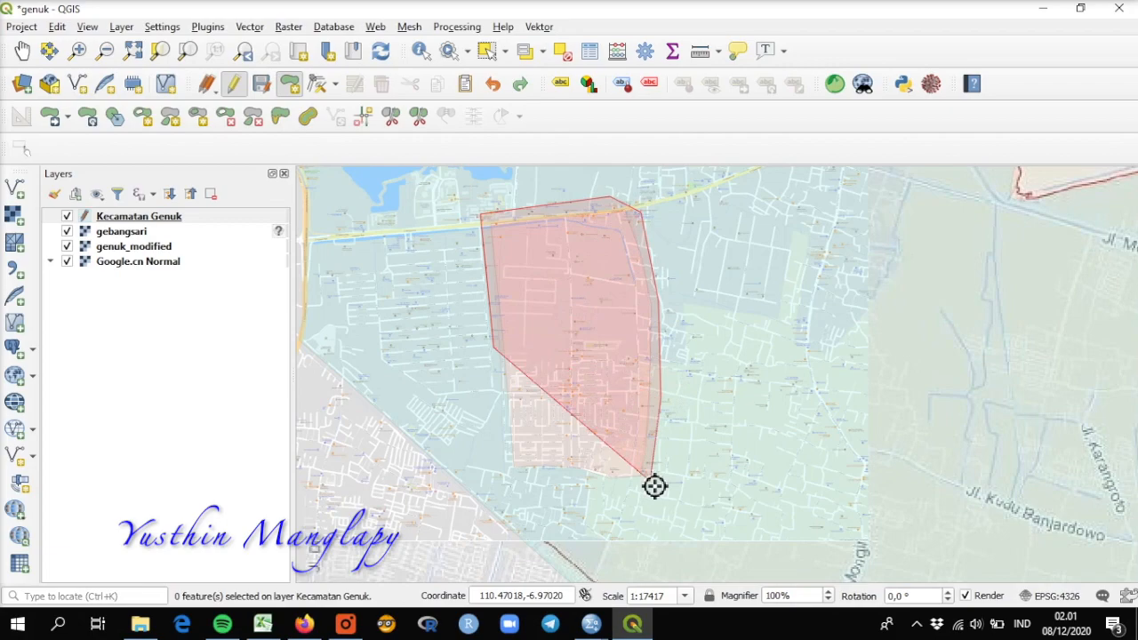
{"action": "left_click", "coordinate": [651, 481]}
{"action": "left_click", "coordinate": [568, 486]}
{"action": "left_click", "coordinate": [500, 474]}
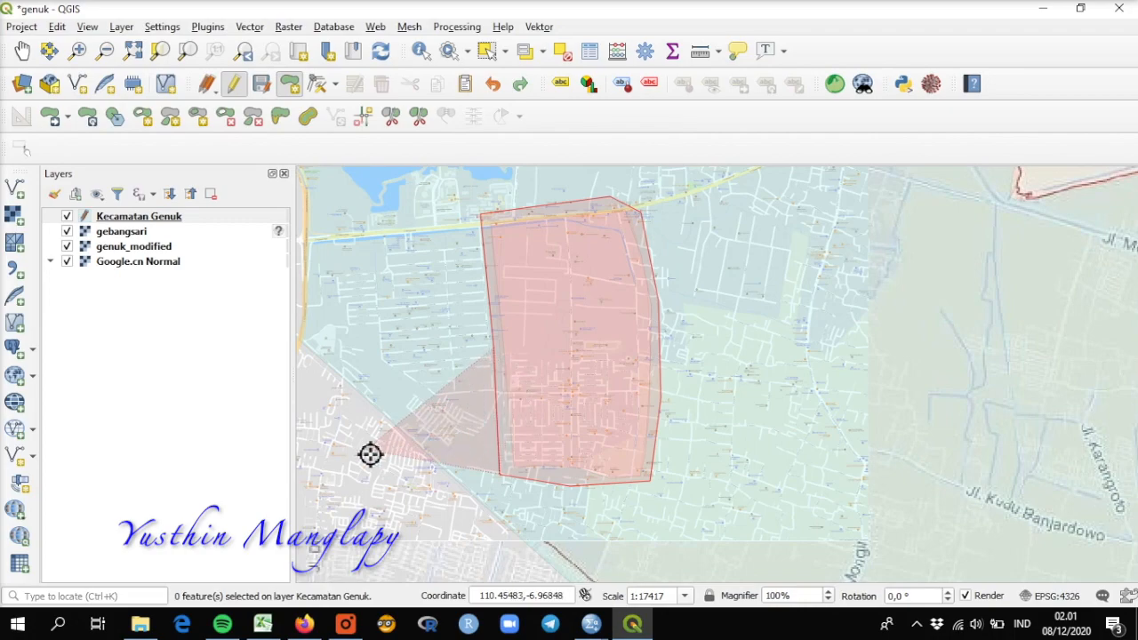
{"action": "right_click", "coordinate": [498, 373]}
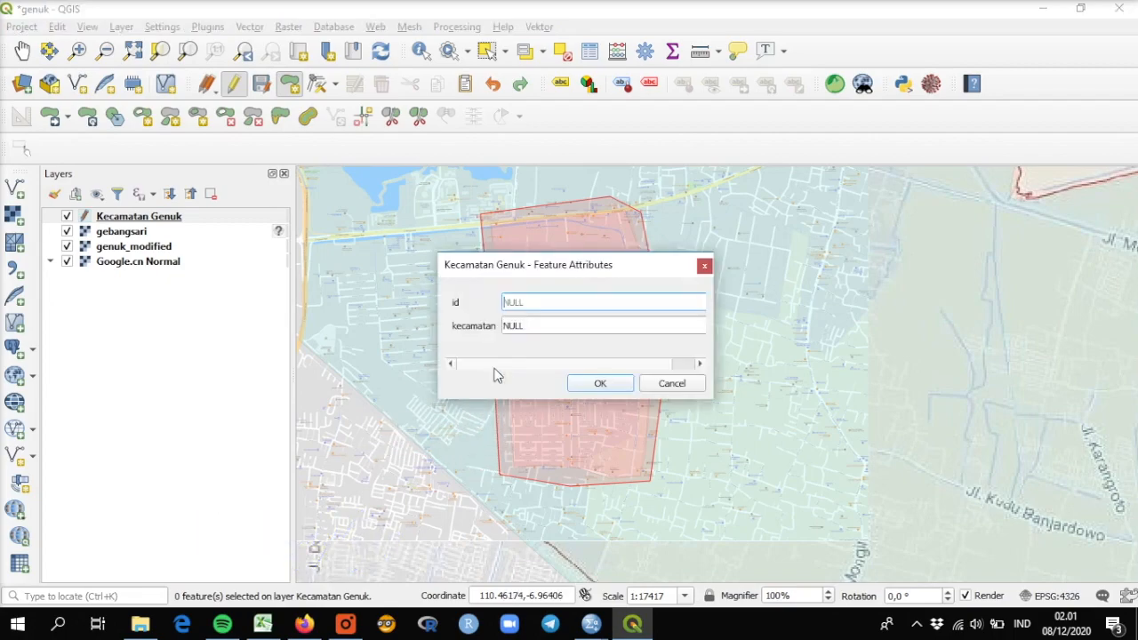
{"action": "left_click", "coordinate": [597, 384]}
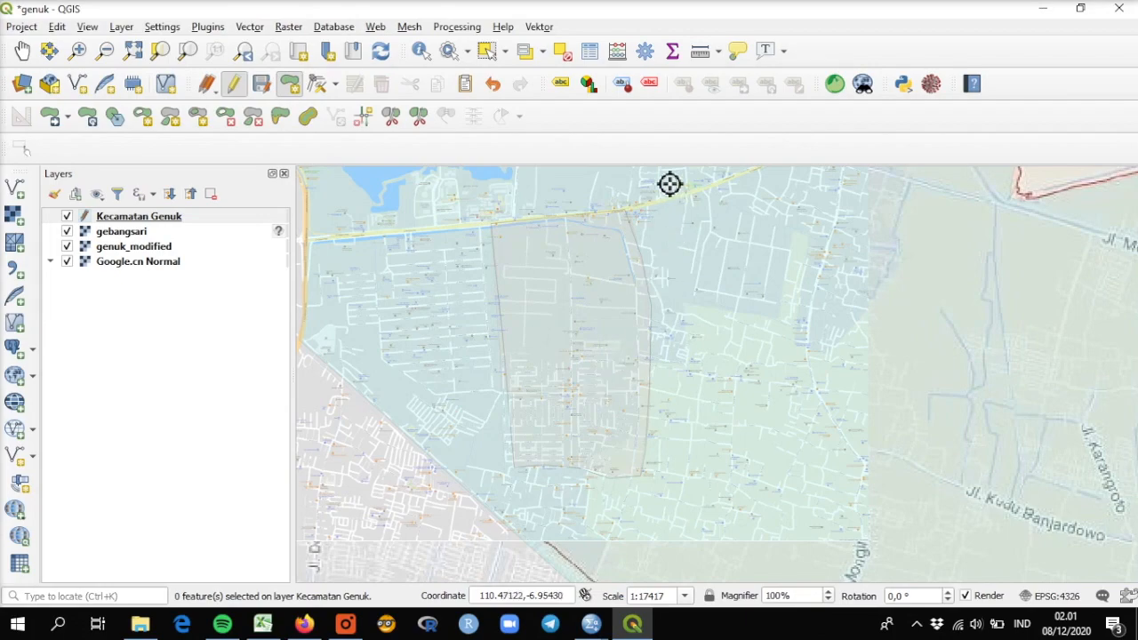
Step: Select the district polygon and the new Gebangsari polygon in turn, and examine how the new outline meets the hole's edges
{"action": "left_click", "coordinate": [487, 50]}
{"action": "left_click", "coordinate": [676, 298]}
{"action": "left_click", "coordinate": [603, 307]}
{"action": "scroll", "coordinate": [547, 242], "scroll_direction": "up", "scroll_amount": 2}
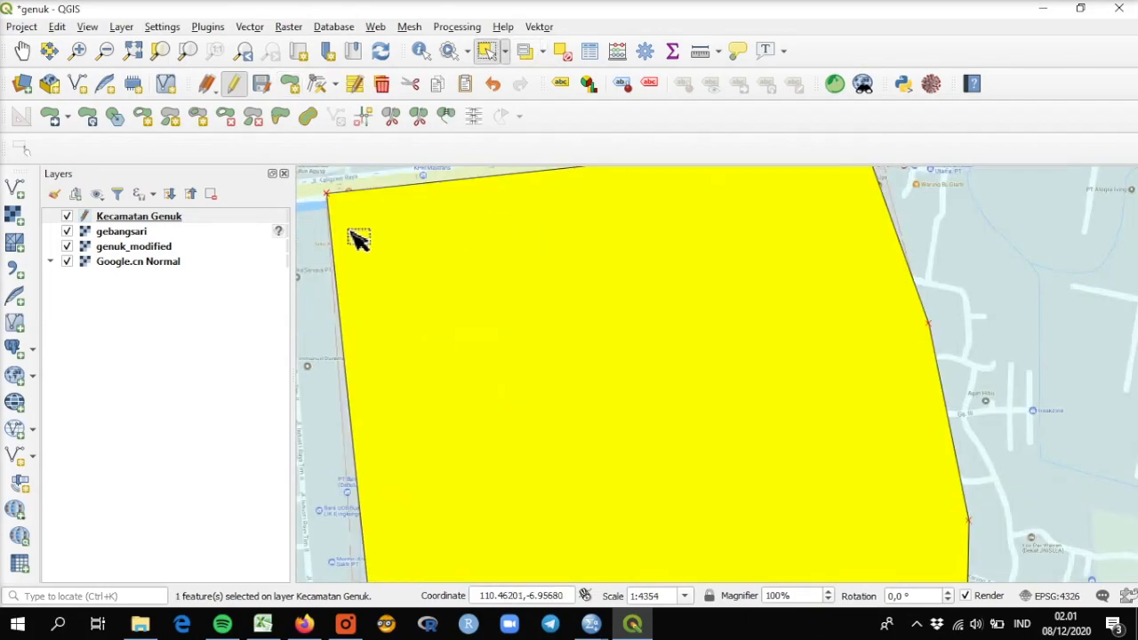
{"action": "left_click", "coordinate": [23, 50]}
{"action": "left_click_drag", "start_coordinate": [495, 277], "coordinate": [569, 394]}
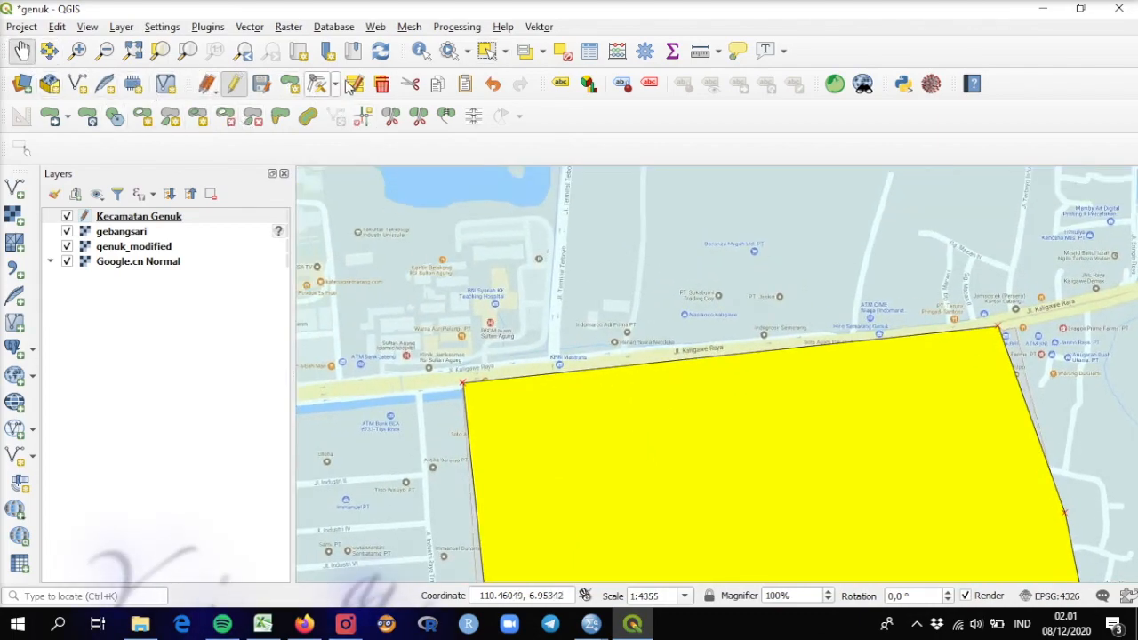
{"action": "left_click", "coordinate": [485, 51]}
{"action": "left_click_drag", "start_coordinate": [644, 473], "coordinate": [381, 330]}
{"action": "scroll", "coordinate": [846, 422], "scroll_direction": "down", "scroll_amount": 1}
{"action": "scroll", "coordinate": [949, 523], "scroll_direction": "up", "scroll_amount": 1}
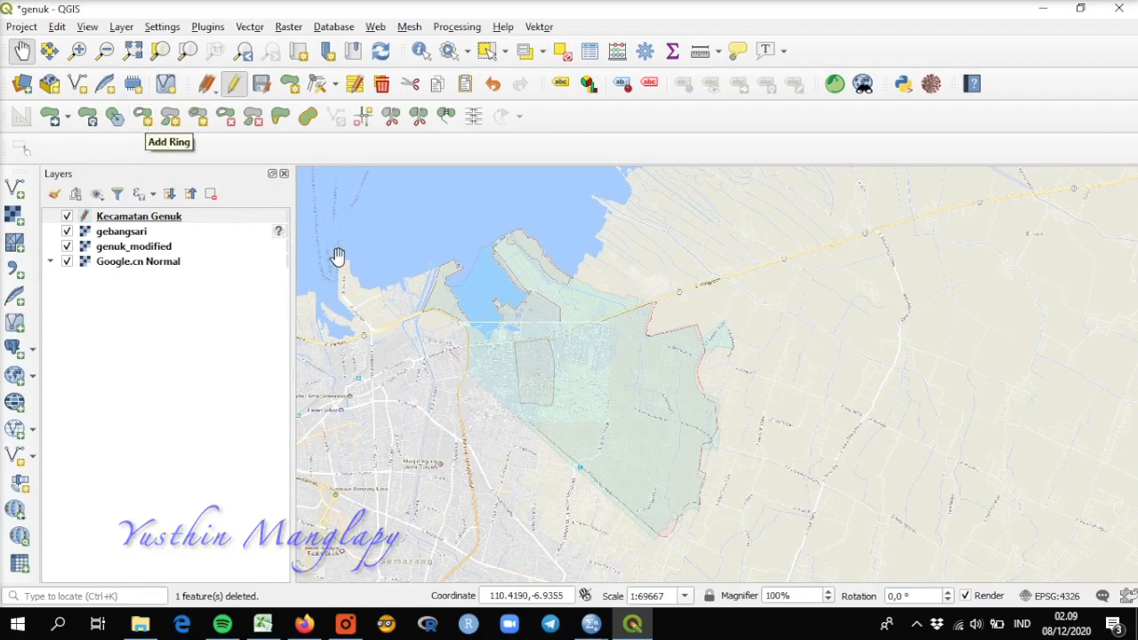
Step: Cut an irregular polygonal ring out of the Kecamatan Genuk polygon around Jl. Kudu Banjardowo with Add Ring
{"action": "scroll", "coordinate": [601, 447], "scroll_direction": "up", "scroll_amount": 1}
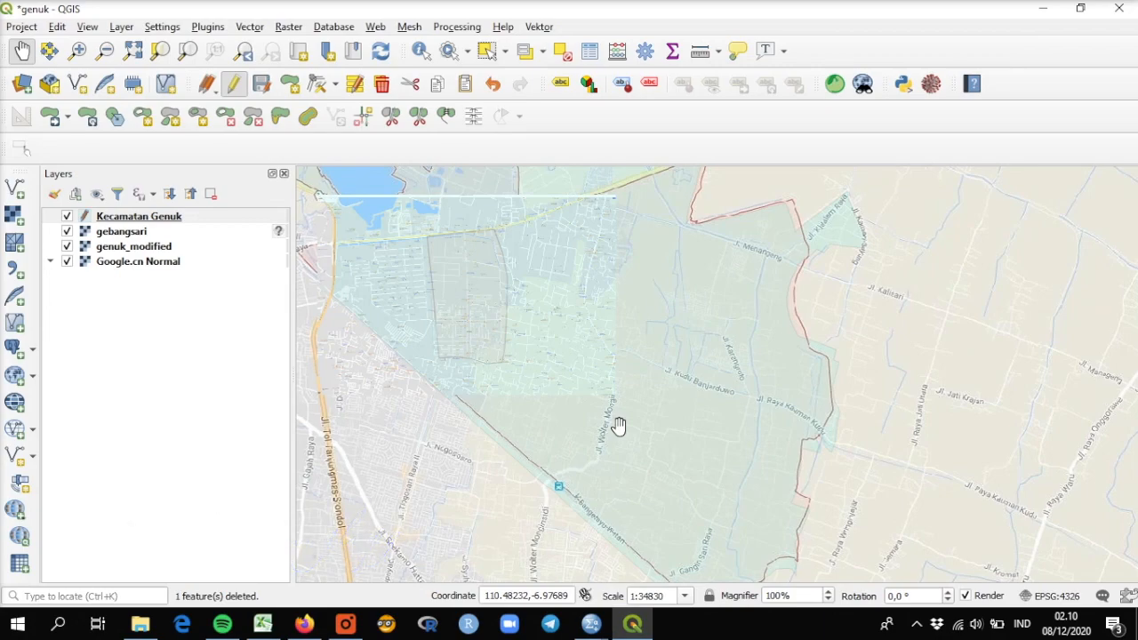
{"action": "left_click", "coordinate": [142, 118]}
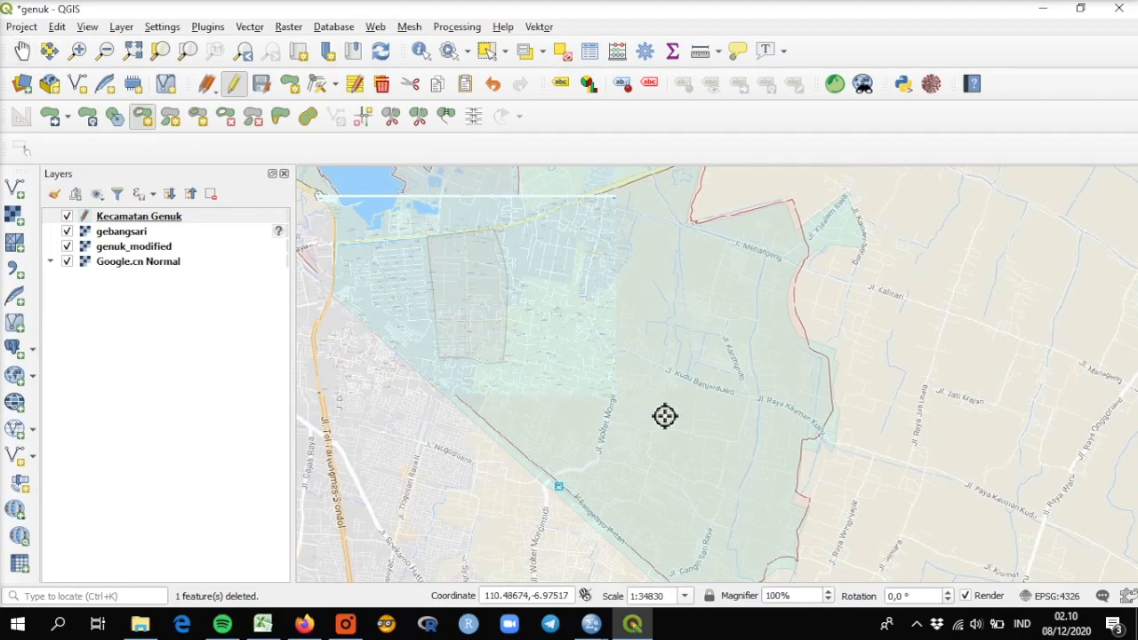
{"action": "left_click", "coordinate": [657, 406]}
{"action": "left_click", "coordinate": [646, 366]}
{"action": "left_click", "coordinate": [673, 340]}
{"action": "left_click", "coordinate": [719, 334]}
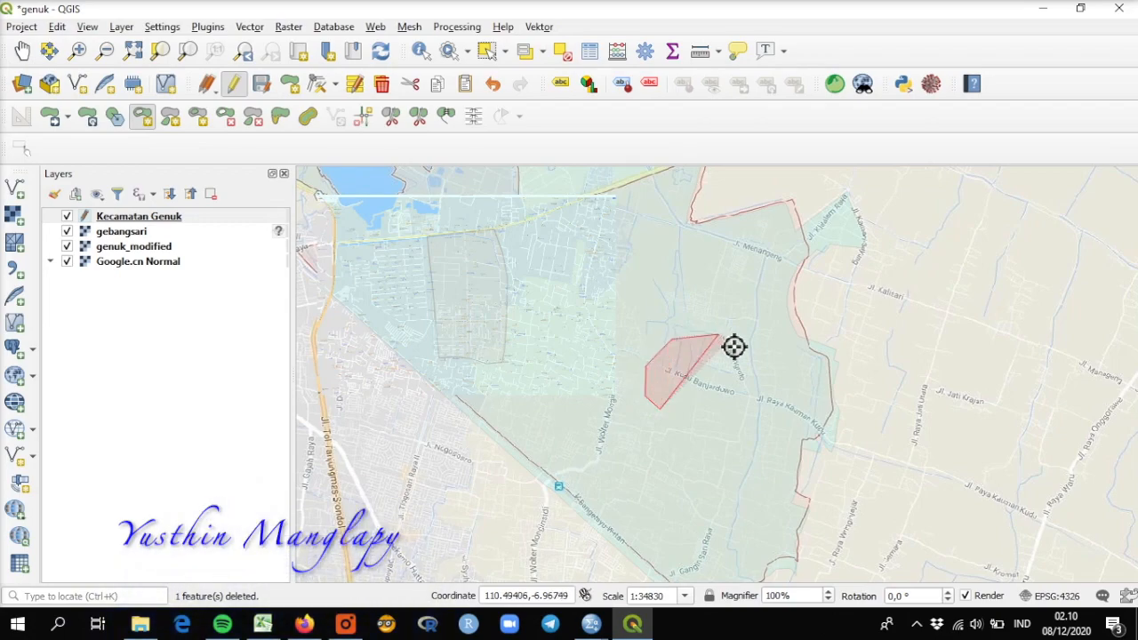
{"action": "left_click", "coordinate": [751, 361]}
{"action": "left_click", "coordinate": [751, 396]}
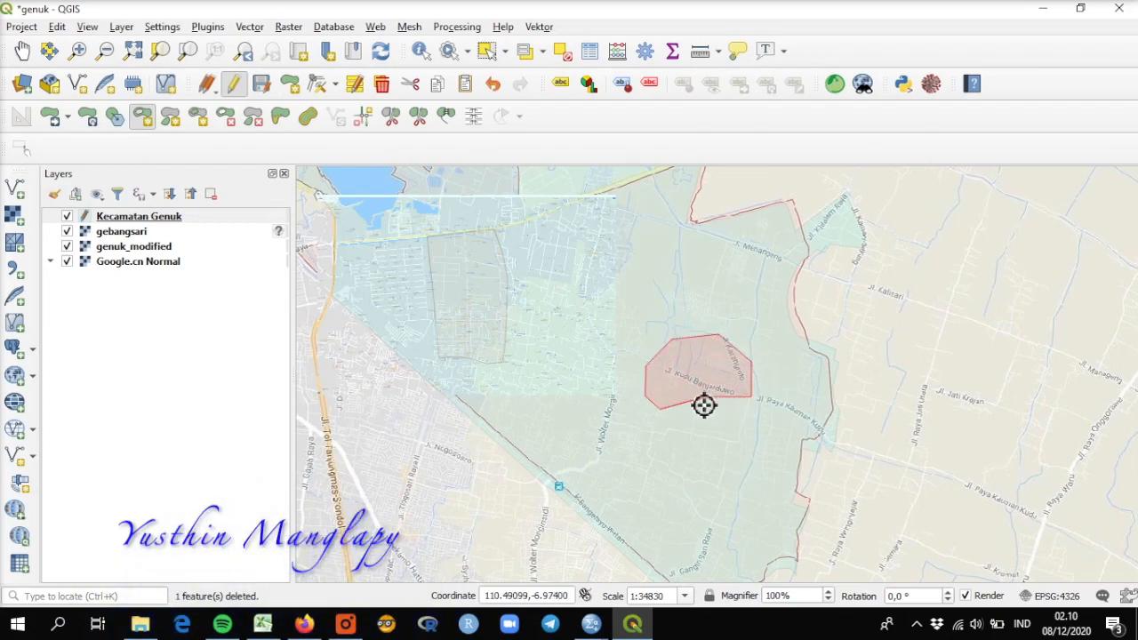
{"action": "right_click", "coordinate": [709, 405]}
Step: Select the district and Gebangsari polygons, separately and together, to compare the filled area with the newly cut hole
{"action": "left_click", "coordinate": [487, 51]}
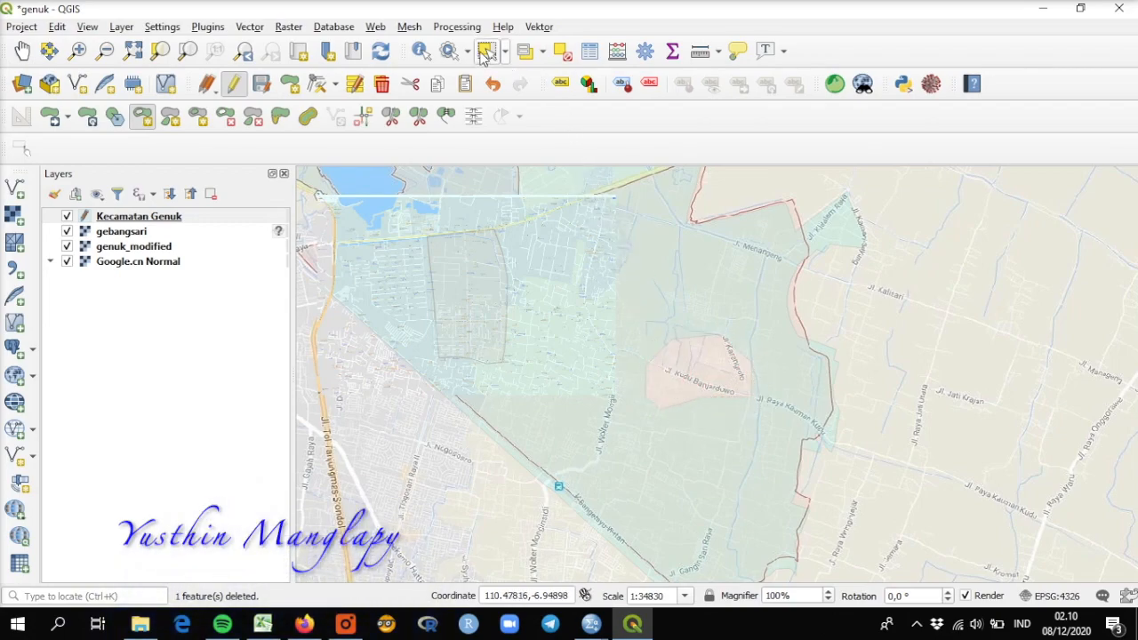
{"action": "left_click", "coordinate": [626, 271]}
{"action": "left_click", "coordinate": [475, 290]}
{"action": "left_click_drag", "start_coordinate": [392, 246], "coordinate": [648, 393]}
{"action": "left_click_drag", "start_coordinate": [386, 267], "coordinate": [855, 527]}
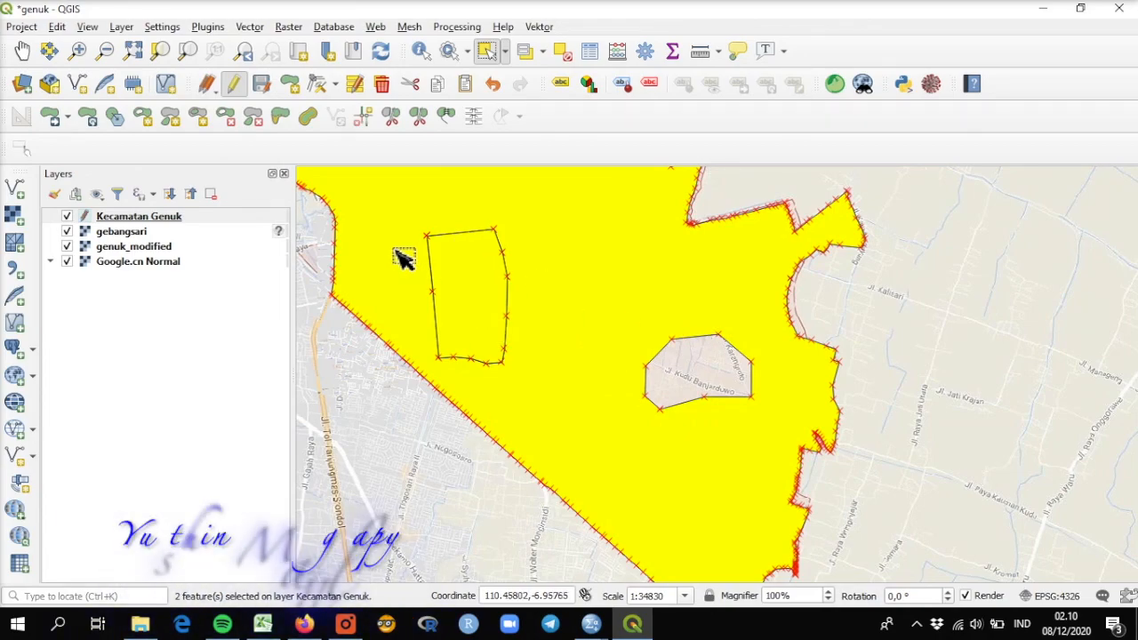
Step: Clear the selection and start a polygon feature loosely outside the southern and western edges of the hole around Jl. Kudu Banjardowo
{"action": "left_click", "coordinate": [560, 53]}
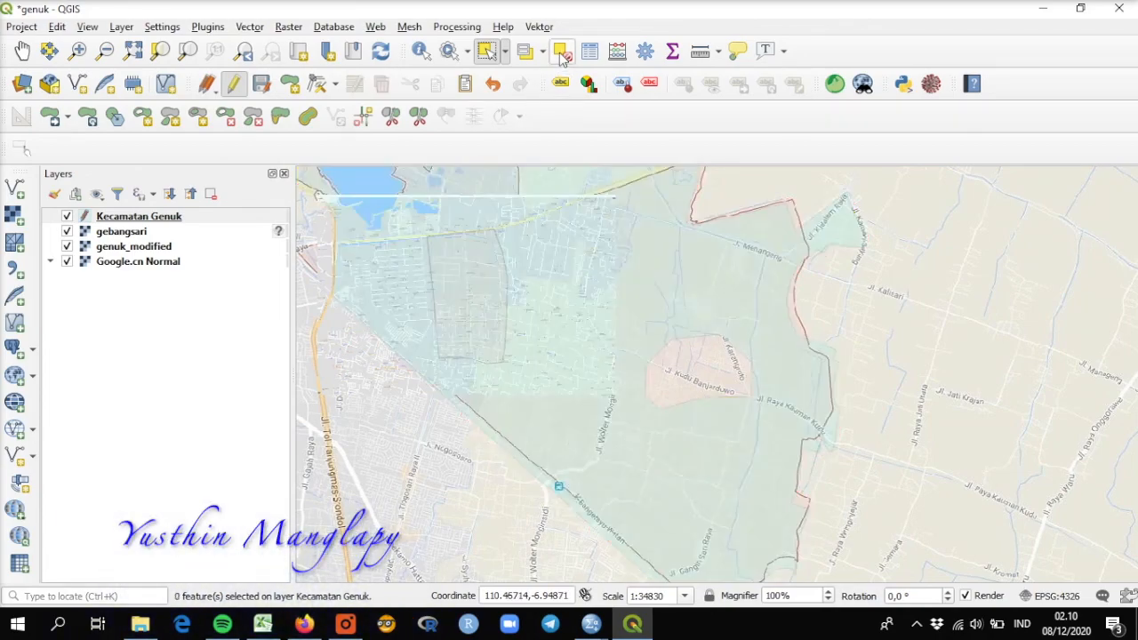
{"action": "left_click", "coordinate": [290, 83]}
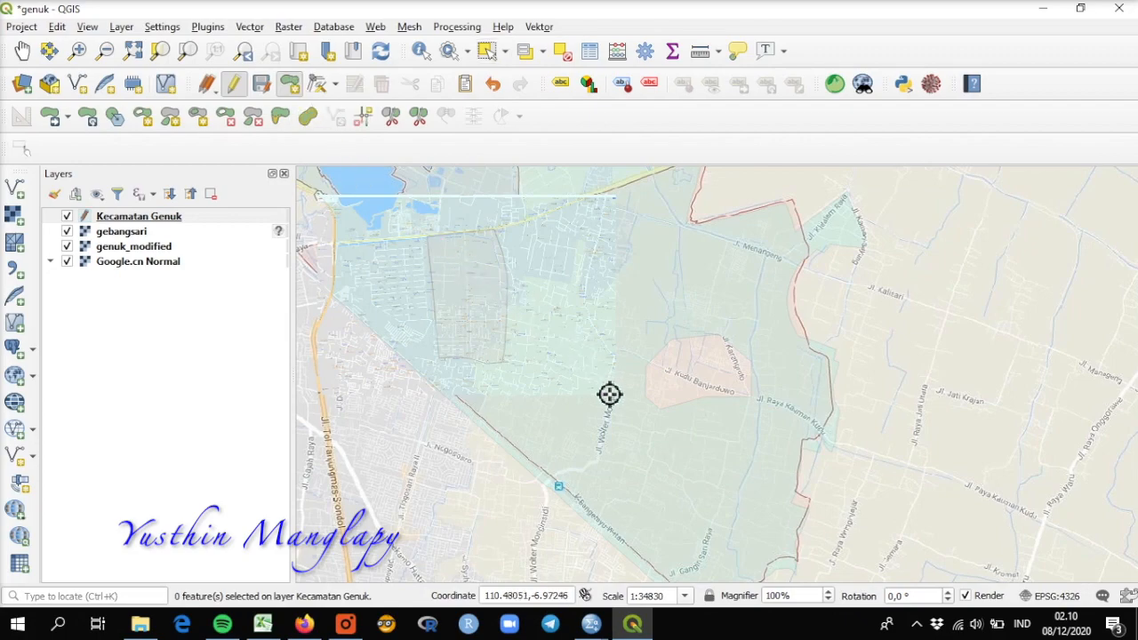
{"action": "left_click", "coordinate": [699, 414]}
{"action": "left_click", "coordinate": [646, 426]}
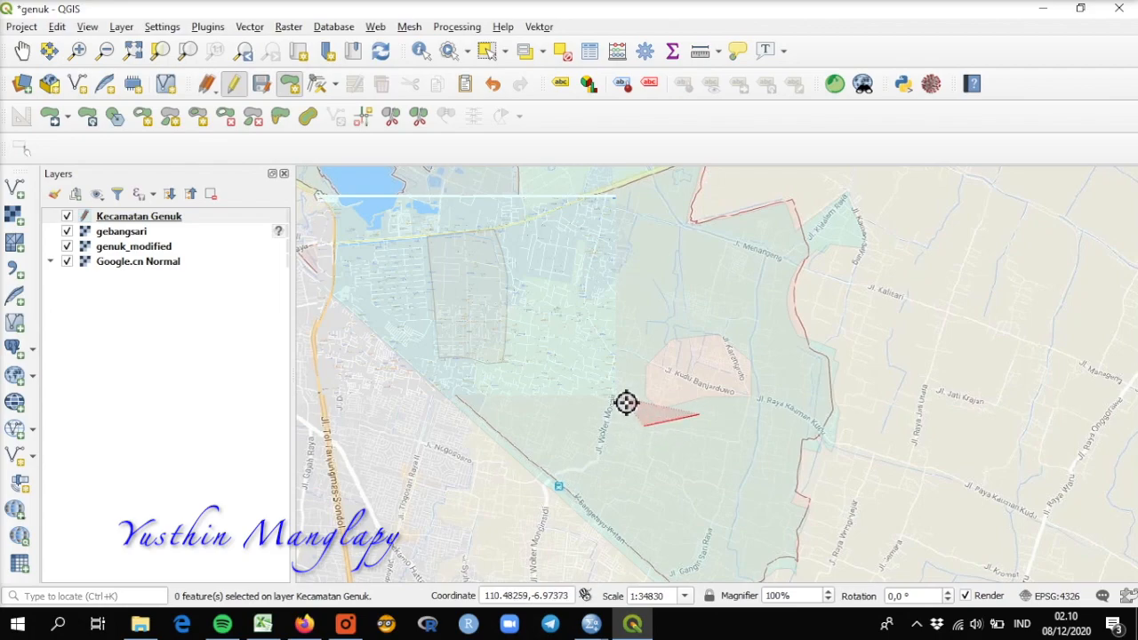
{"action": "left_click", "coordinate": [622, 393]}
{"action": "left_click", "coordinate": [636, 344]}
{"action": "left_click", "coordinate": [656, 313]}
Step: Continue the polygon loosely outside the hole's northern and eastern edges, and finish it with id and kecamatan left as NULL
{"action": "left_click", "coordinate": [688, 295]}
{"action": "left_click", "coordinate": [730, 293]}
{"action": "left_click", "coordinate": [761, 308]}
{"action": "left_click", "coordinate": [791, 342]}
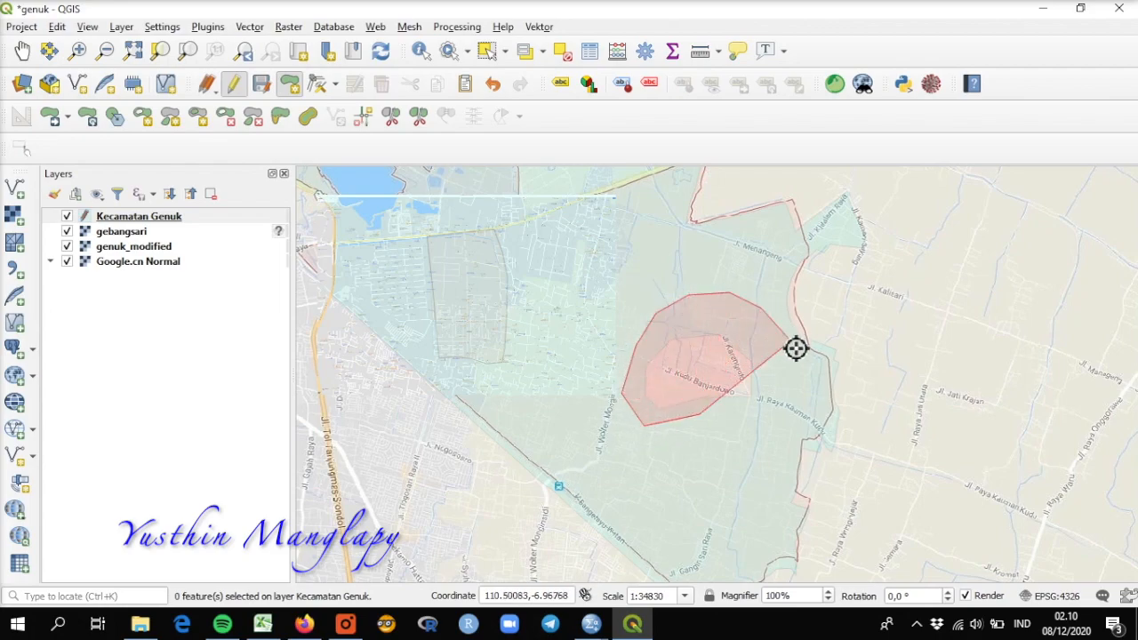
{"action": "left_click", "coordinate": [801, 380]}
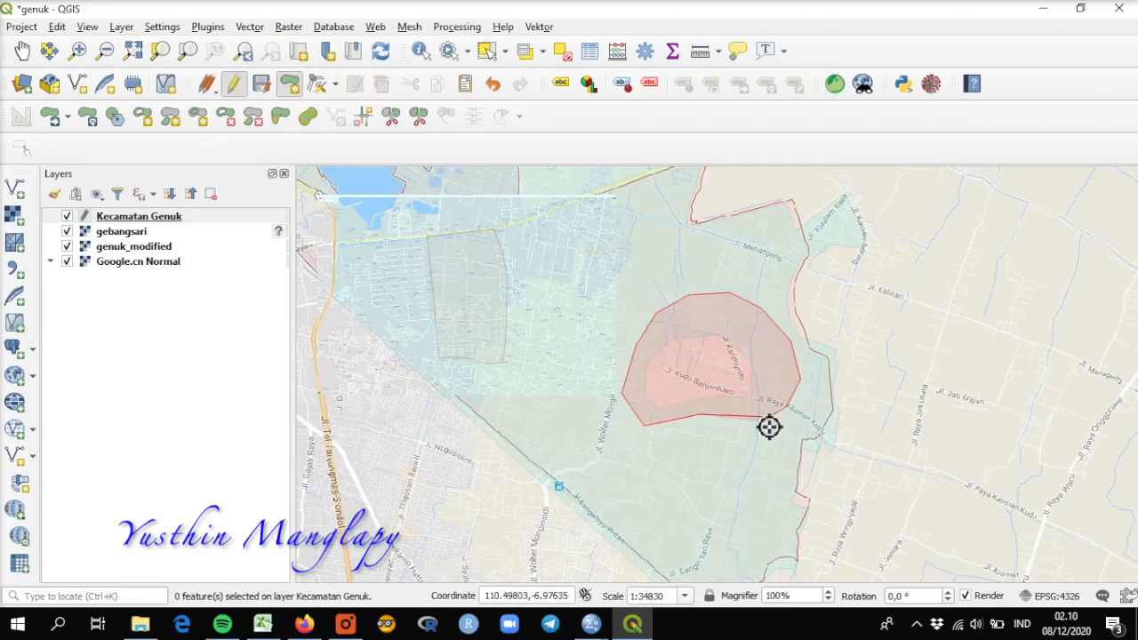
{"action": "right_click", "coordinate": [769, 427]}
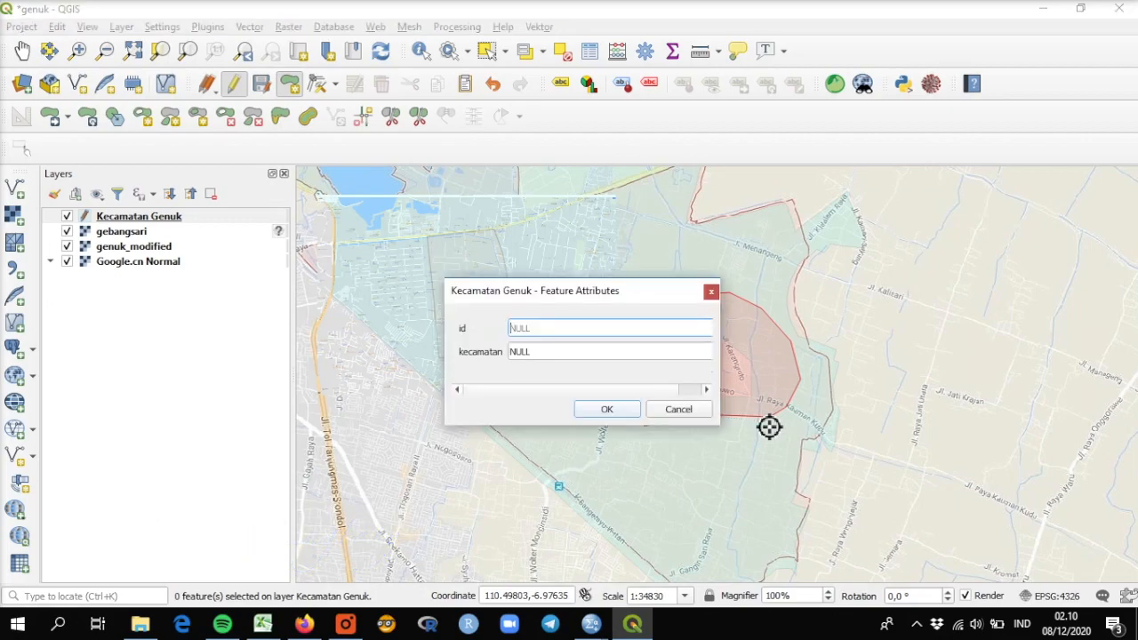
{"action": "left_click", "coordinate": [630, 414]}
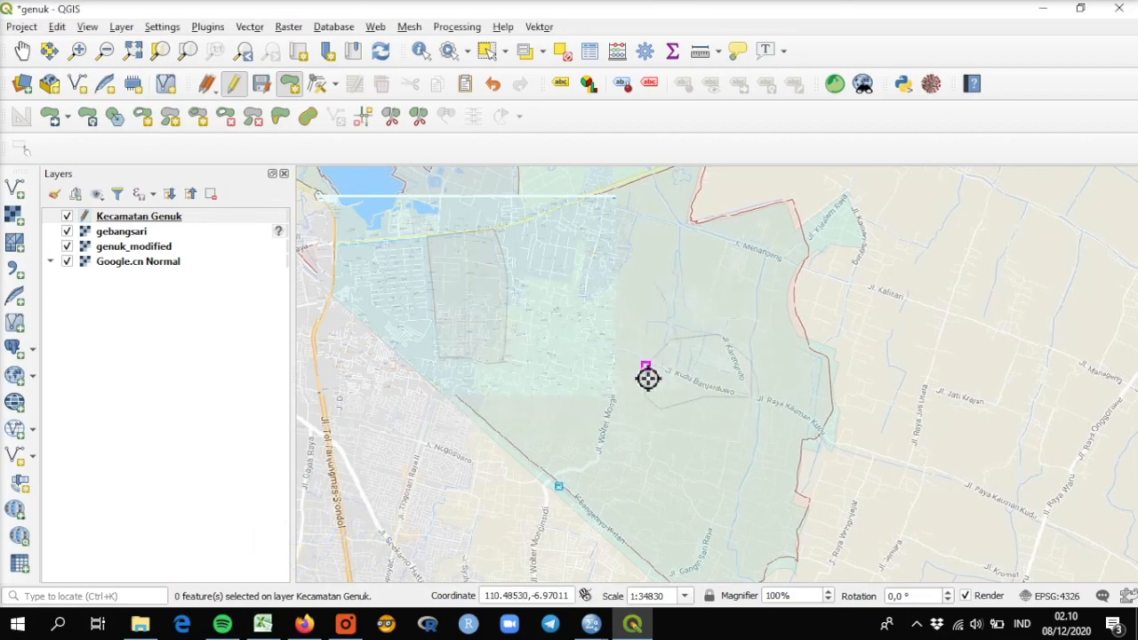
Step: Select the district polygon and the new Kudu Banjardowo polygon in turn to check how the new outline fits the hole
{"action": "left_click", "coordinate": [486, 51]}
{"action": "left_click", "coordinate": [711, 385]}
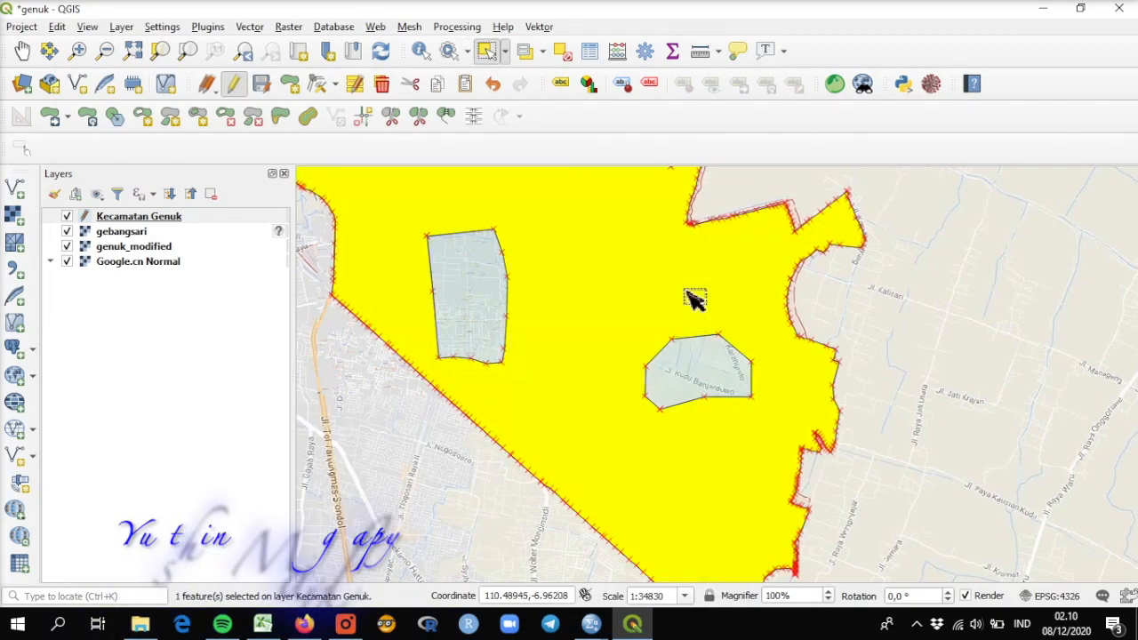
{"action": "left_click", "coordinate": [716, 386]}
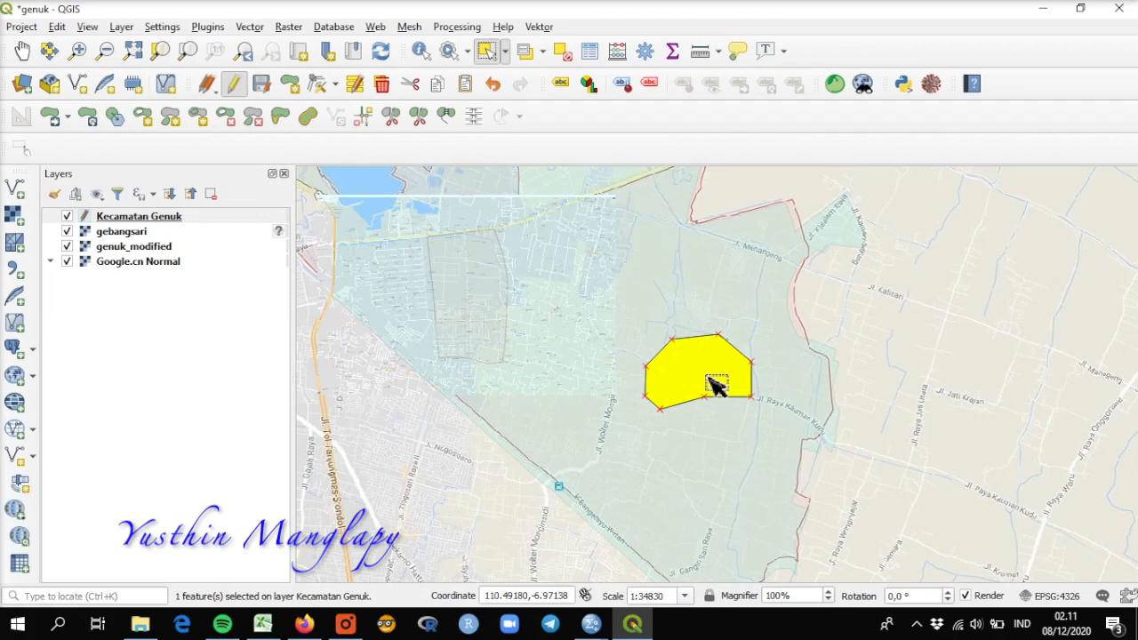
Step: Copy the selected Kudu Banjardowo polygon and start pasting it as a new vector layer
{"action": "left_click", "coordinate": [57, 28]}
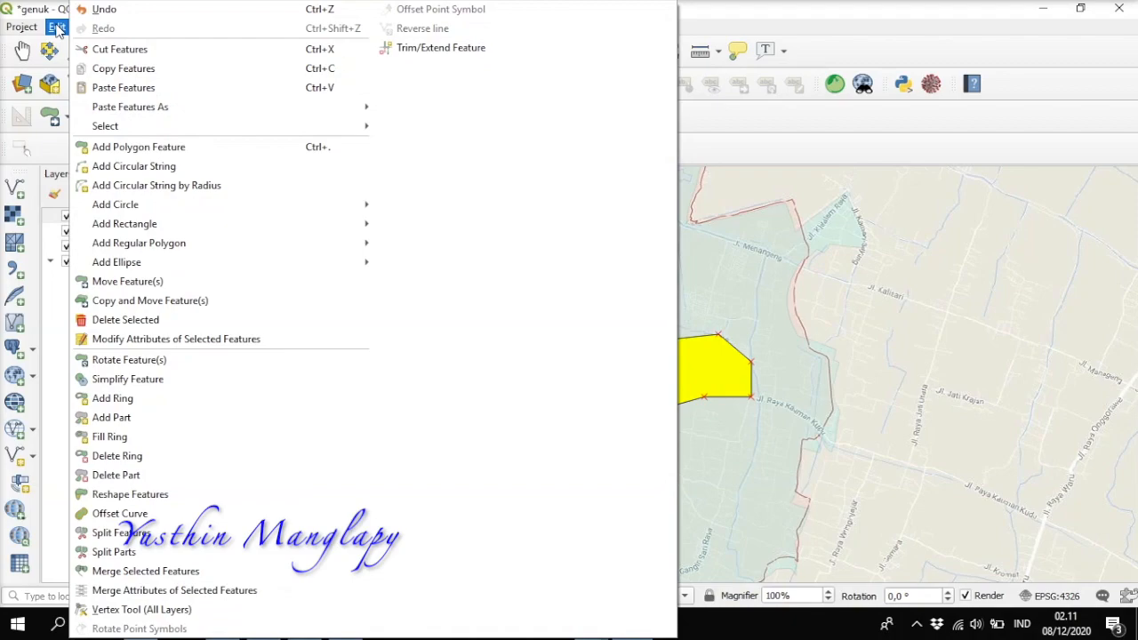
{"action": "left_click", "coordinate": [88, 73]}
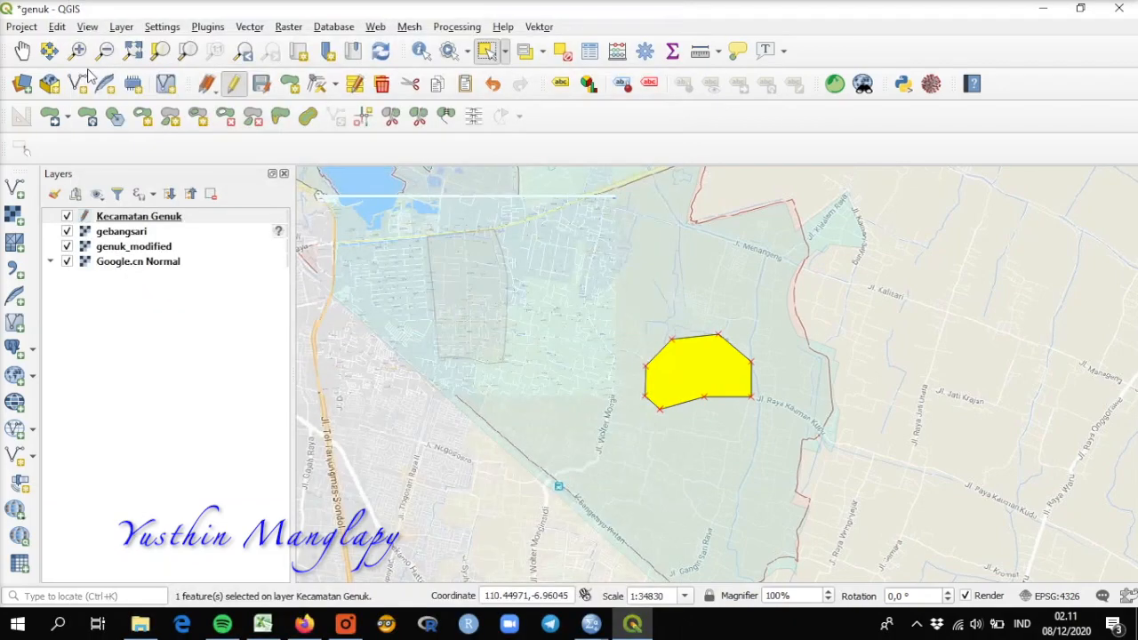
{"action": "left_click", "coordinate": [57, 28]}
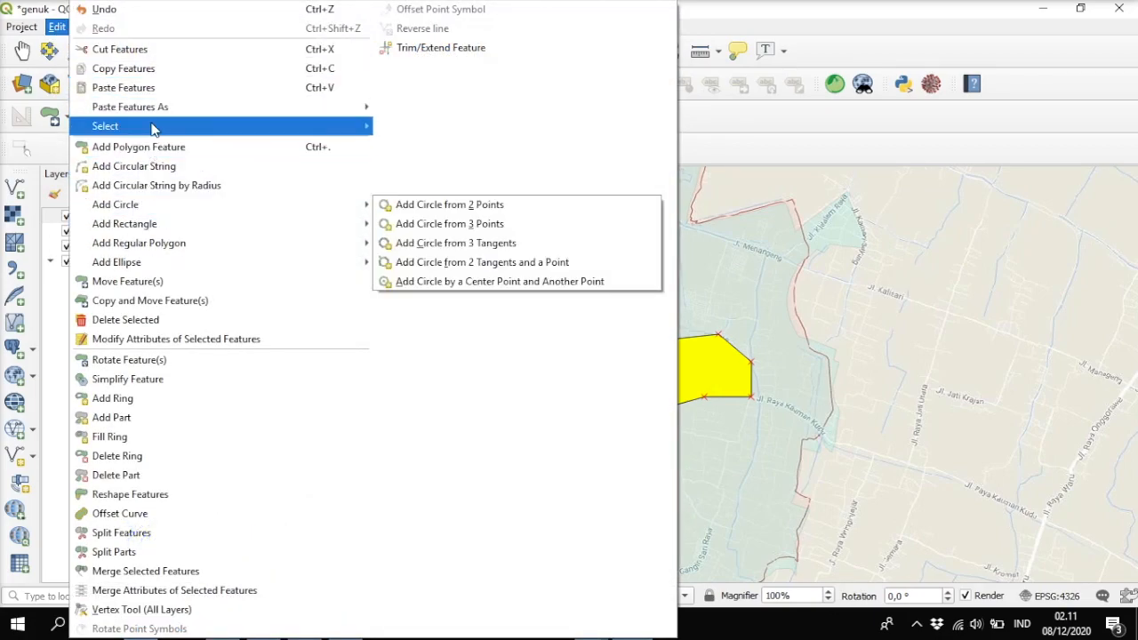
{"action": "mouse_move", "coordinate": [153, 107]}
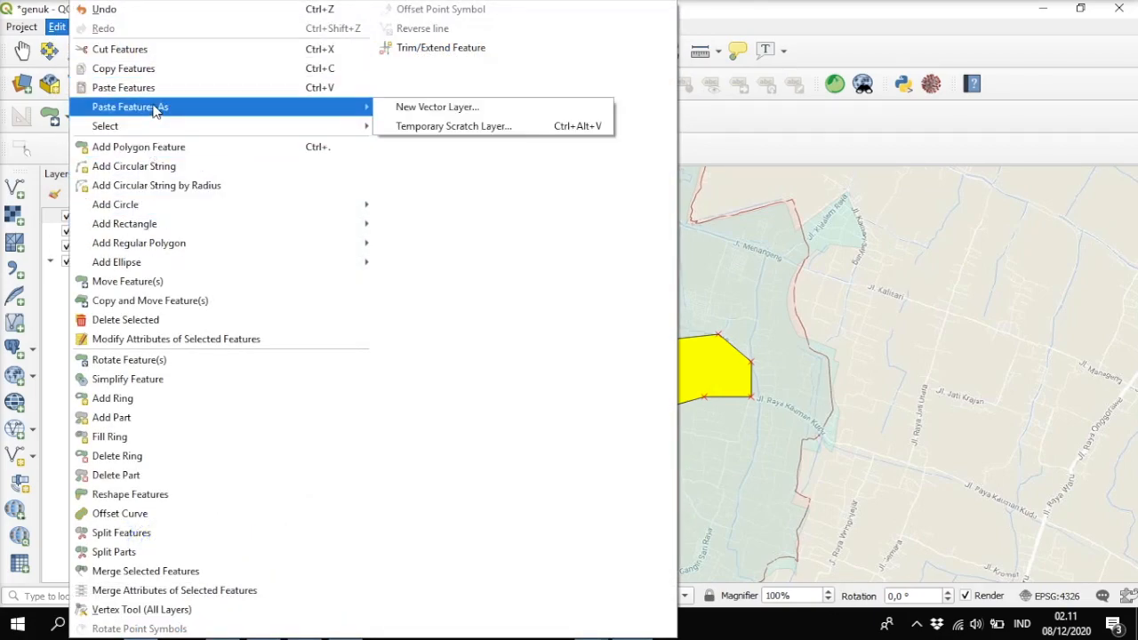
{"action": "left_click", "coordinate": [423, 111]}
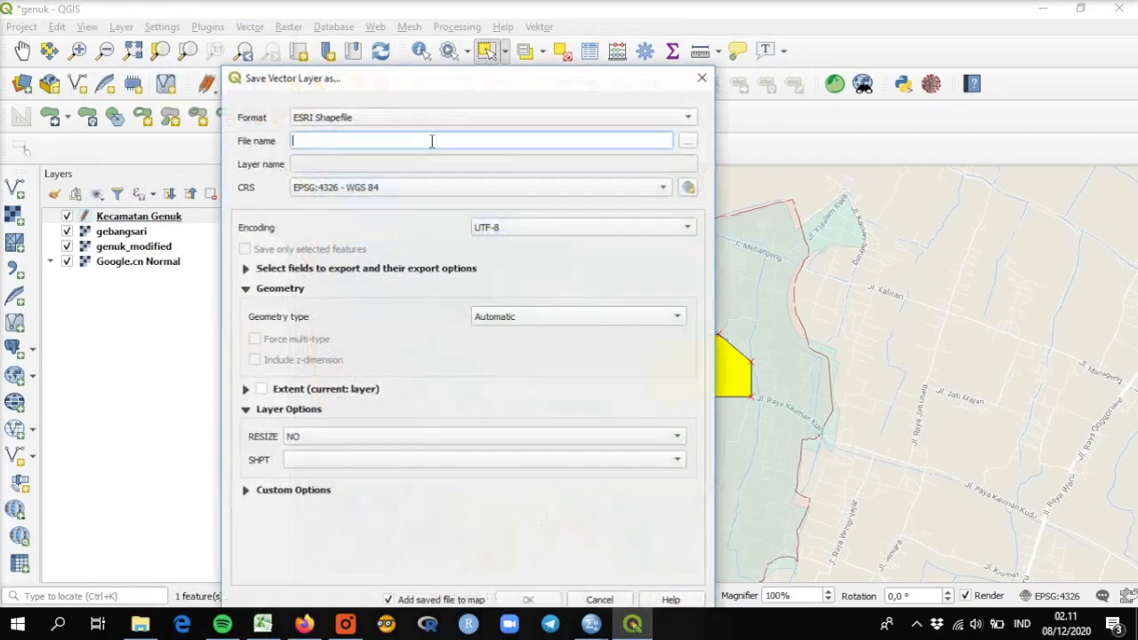
Step: Save the pasted polygon as an ESRI Shapefile over the existing danau.shp in the digitasi genuk folder, overwriting the whole file
{"action": "left_click", "coordinate": [689, 142]}
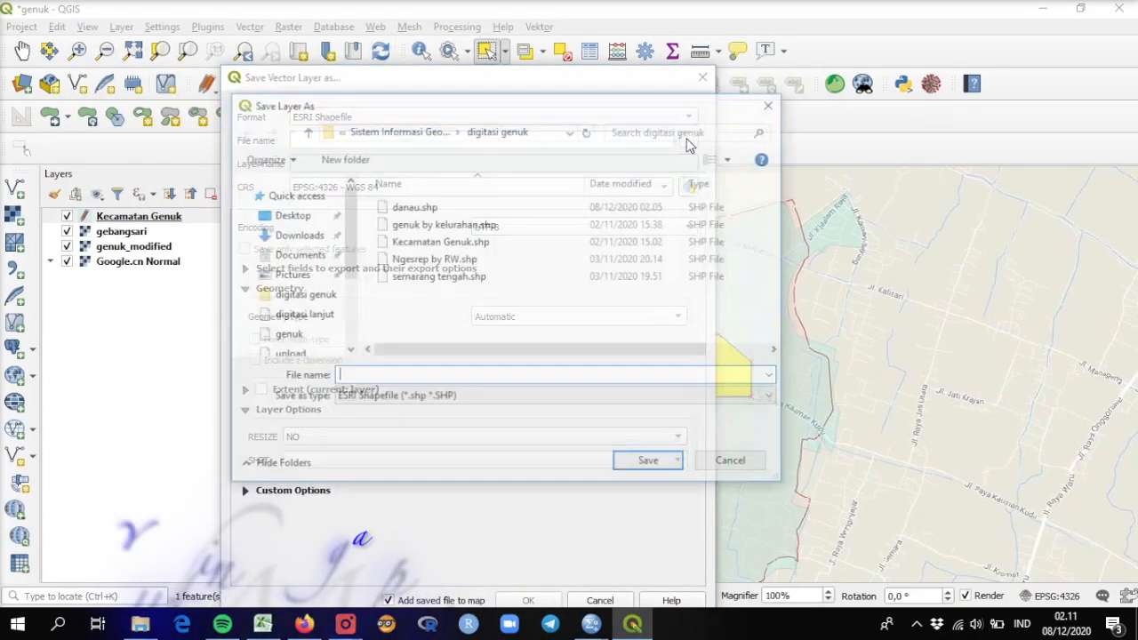
{"action": "left_click", "coordinate": [414, 209]}
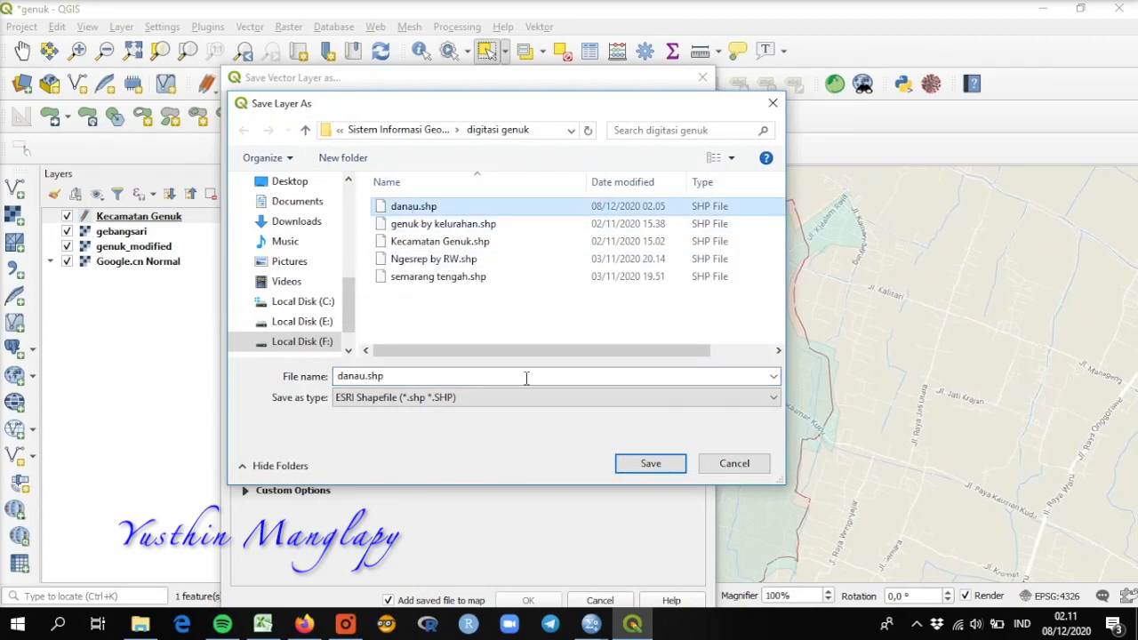
{"action": "left_click", "coordinate": [658, 462]}
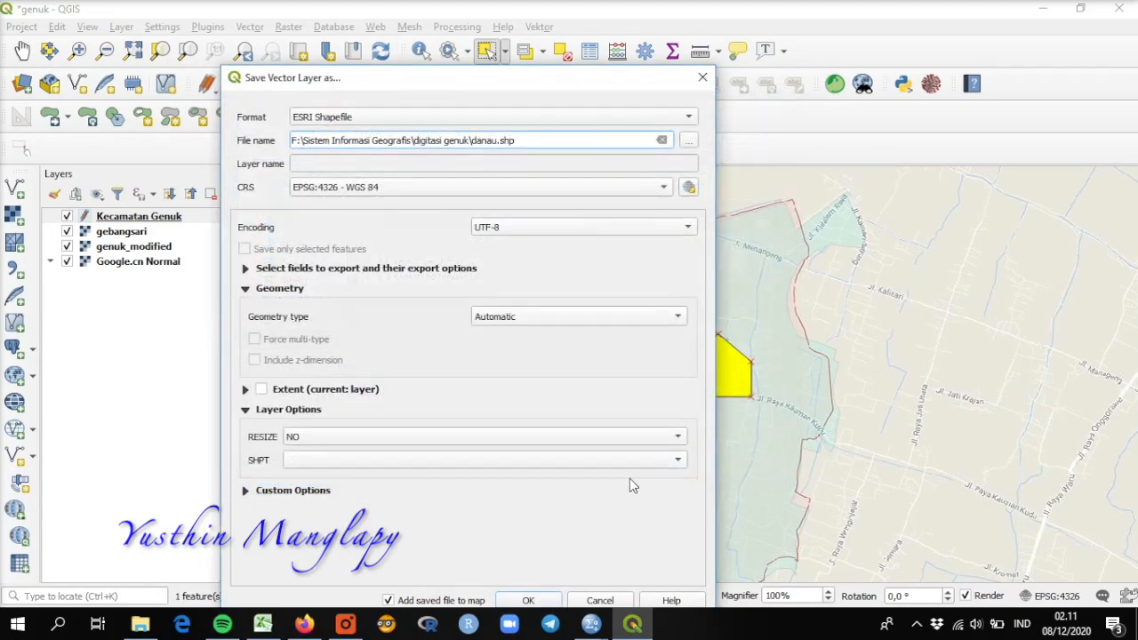
{"action": "left_click", "coordinate": [529, 601]}
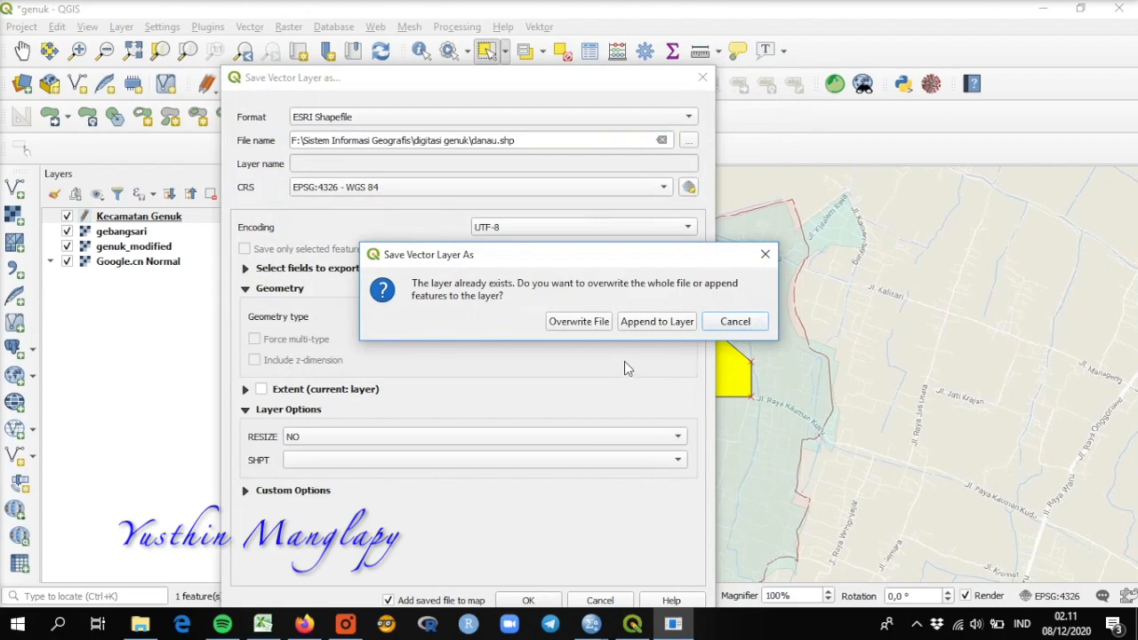
{"action": "left_click", "coordinate": [609, 327]}
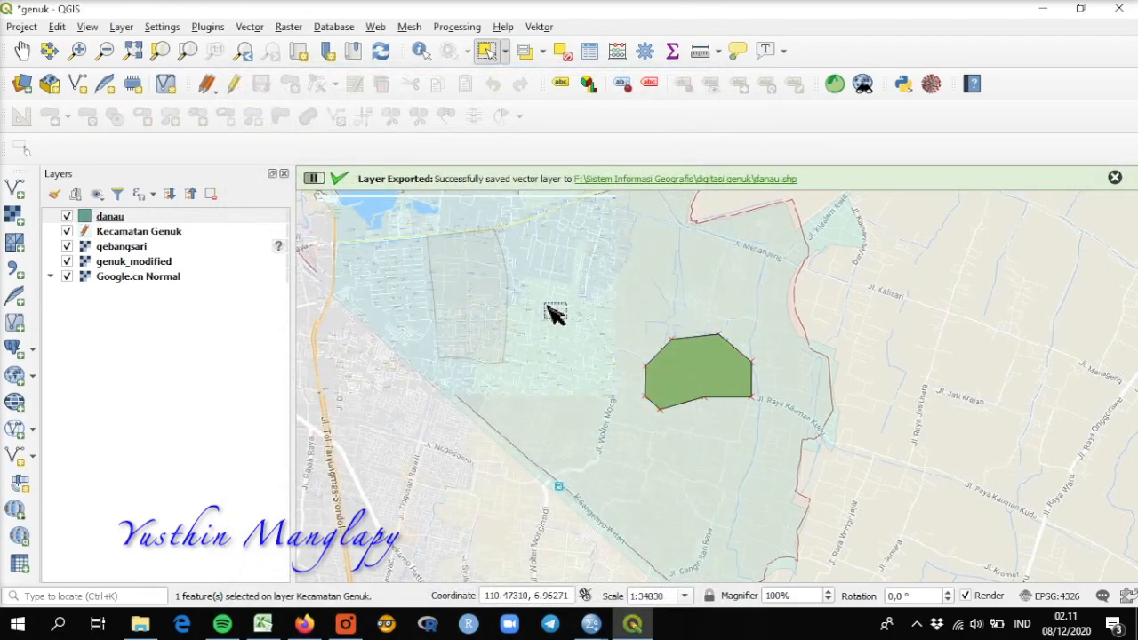
Step: Hide the danau layer and delete the Kudu Banjardowo polygon from the Kecamatan Genuk layer
{"action": "left_click", "coordinate": [65, 221]}
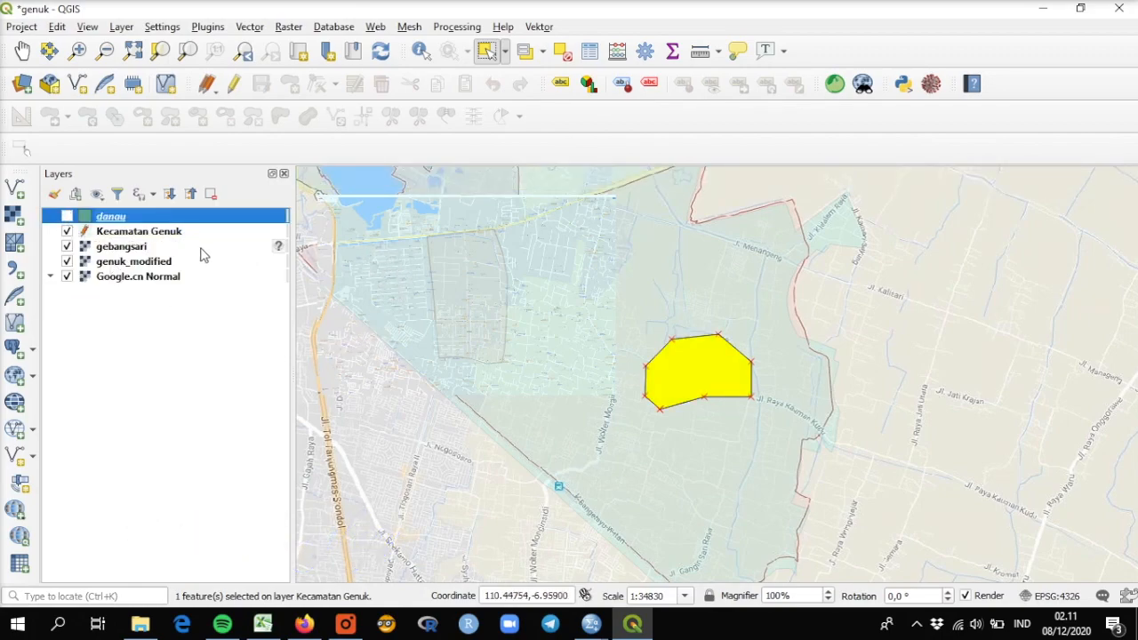
{"action": "left_click", "coordinate": [495, 50]}
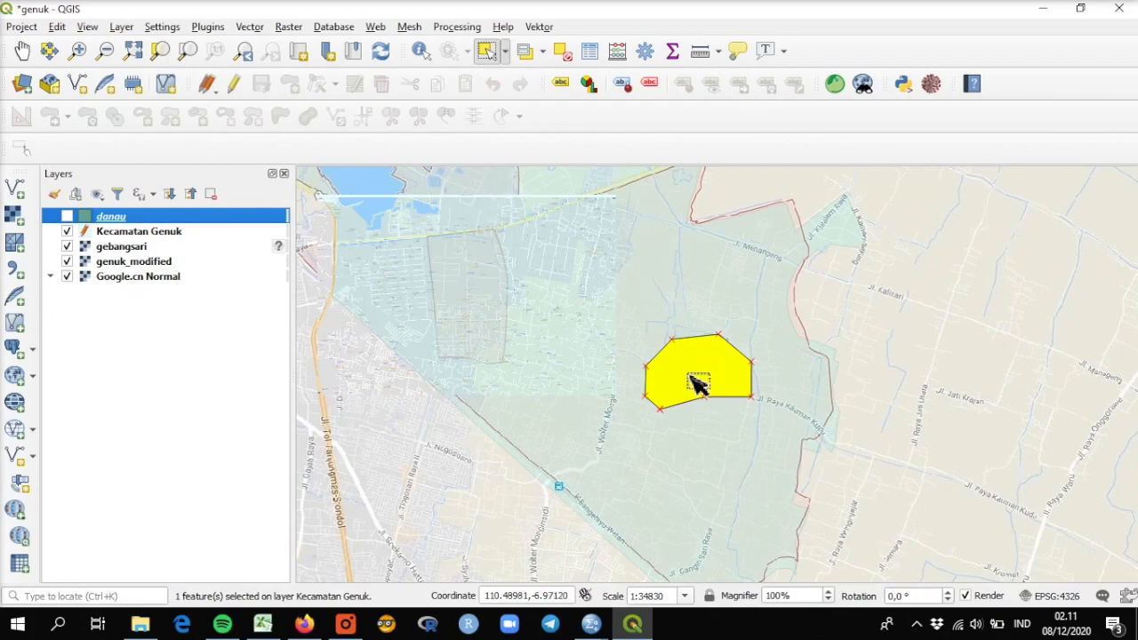
{"action": "left_click", "coordinate": [691, 377]}
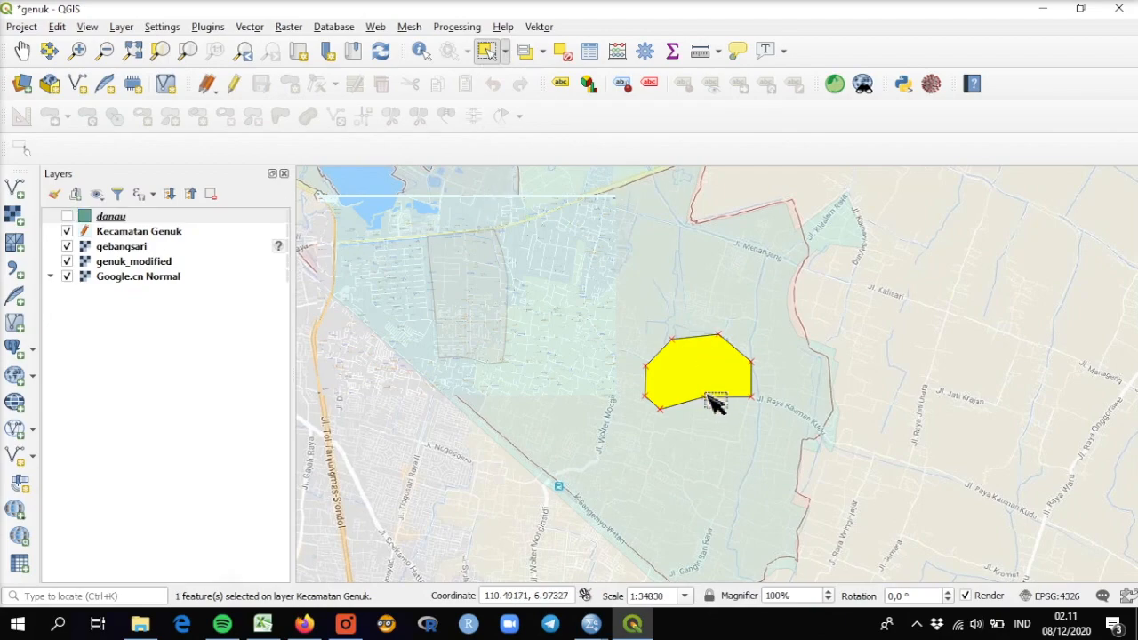
{"action": "key", "text": "Delete"}
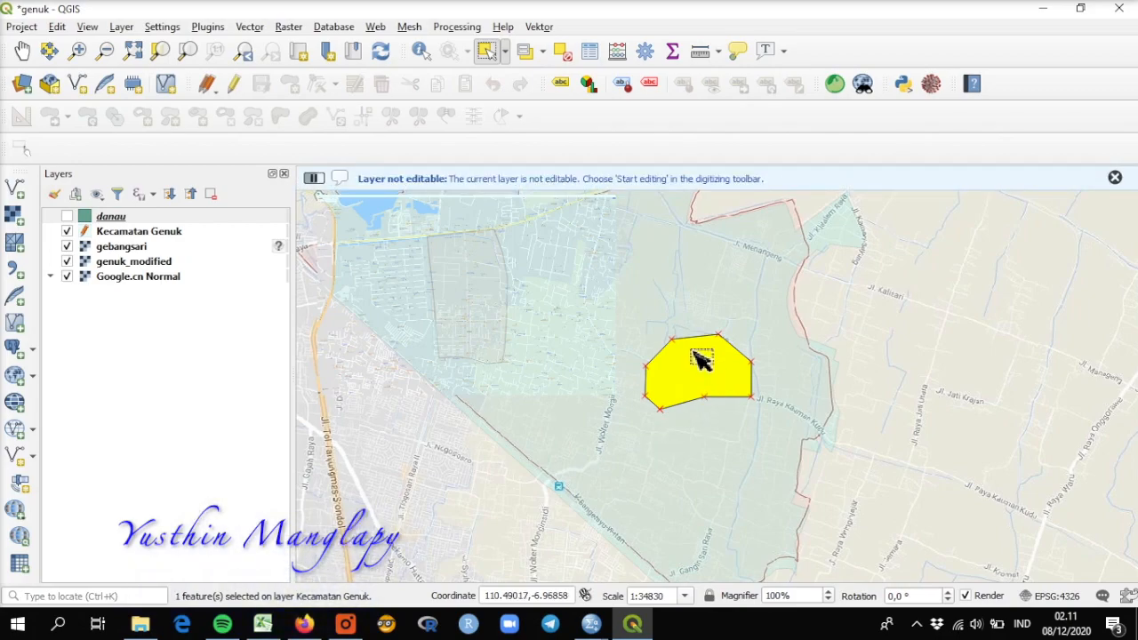
{"action": "left_click", "coordinate": [127, 234]}
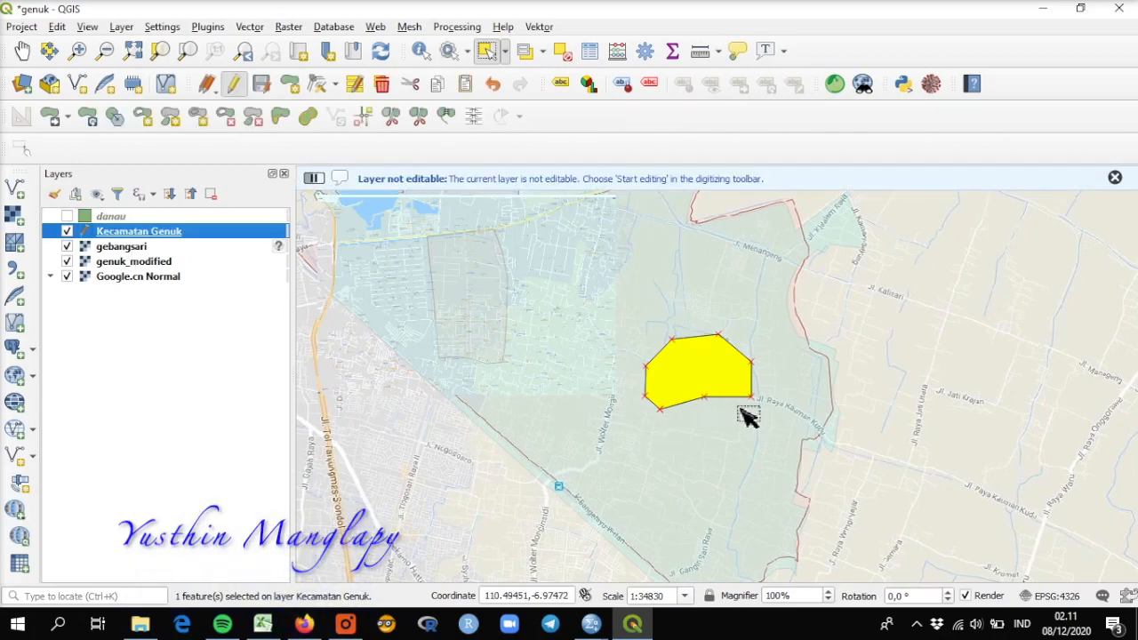
{"action": "left_click_drag", "start_coordinate": [721, 401], "coordinate": [703, 387]}
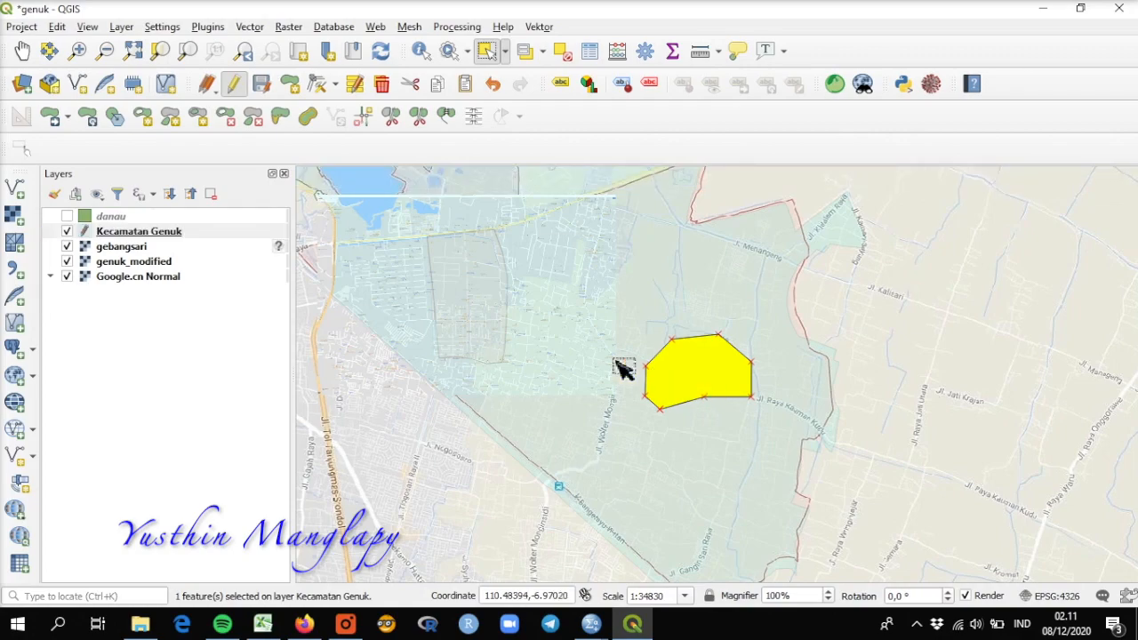
{"action": "key", "text": "Delete"}
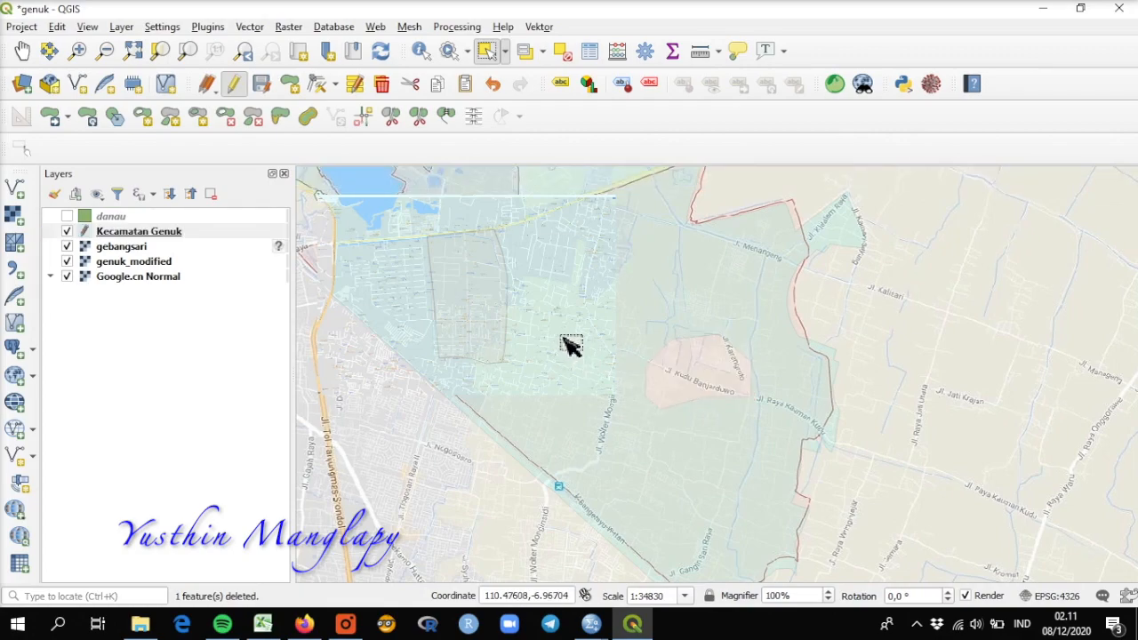
Step: Select the remaining Kecamatan Genuk polygons, show the danau layer again to compare it with the hole, and clear the selection
{"action": "left_click_drag", "start_coordinate": [440, 264], "coordinate": [698, 506]}
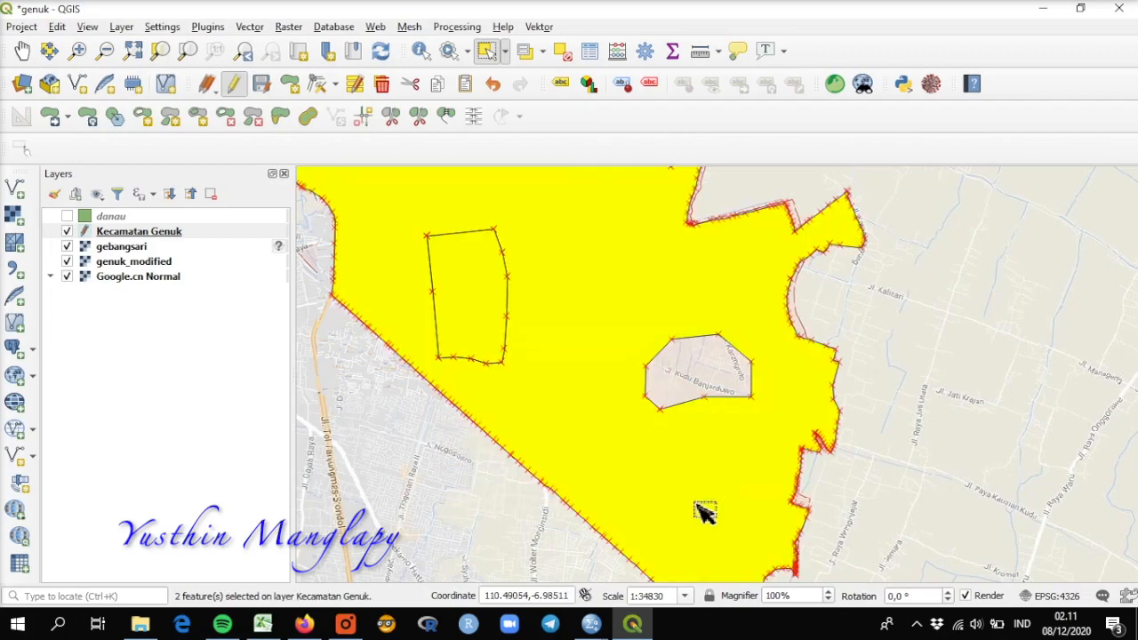
{"action": "left_click", "coordinate": [68, 216]}
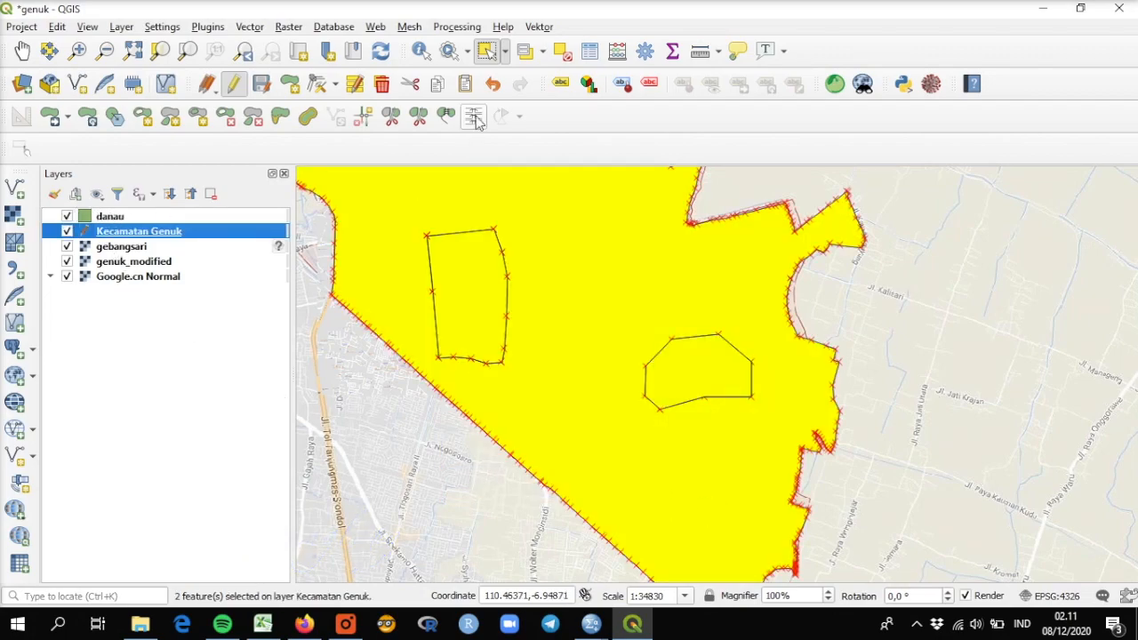
{"action": "left_click", "coordinate": [562, 51]}
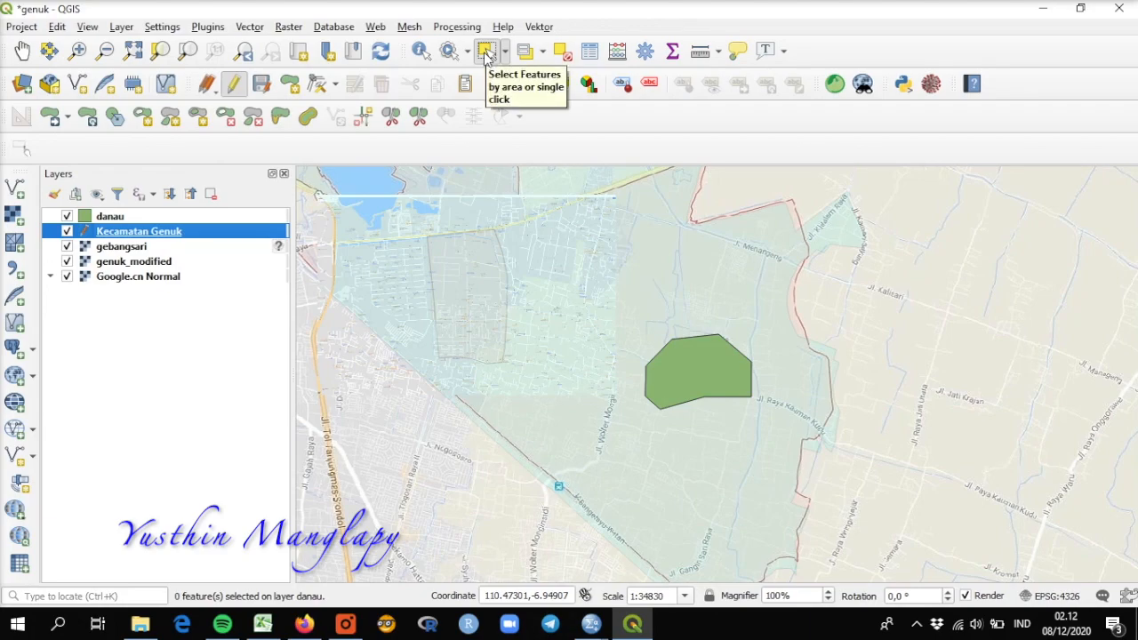
Step: Select the district polygon and use Add Part to draw a loose polygon across its southwestern boundary around Jl. Nogososro
{"action": "left_click", "coordinate": [556, 472]}
{"action": "left_click", "coordinate": [557, 472]}
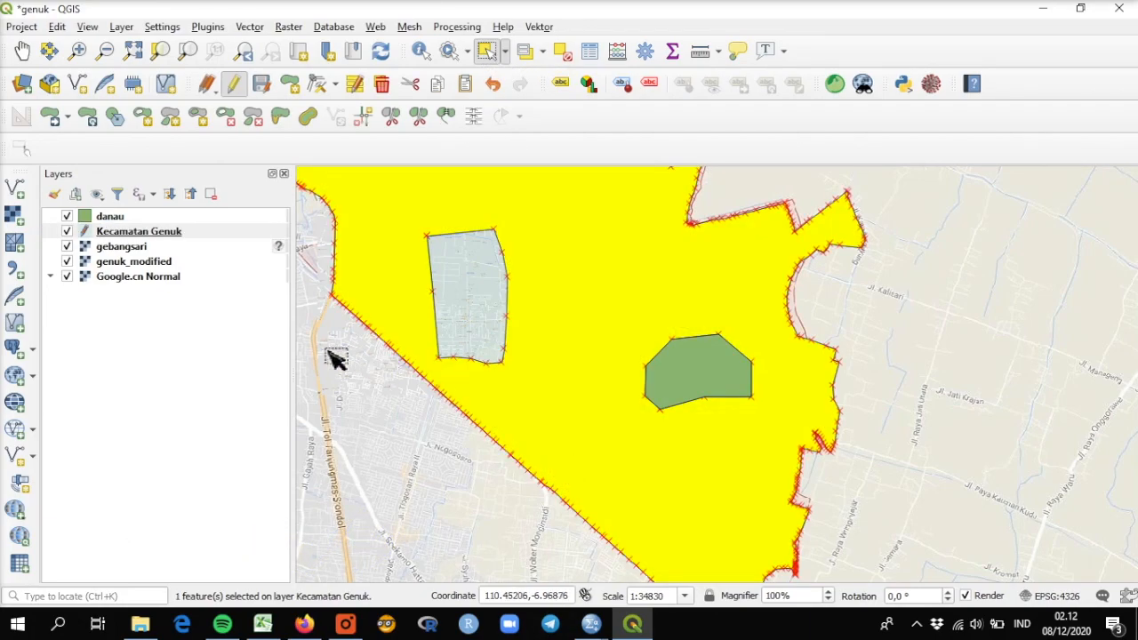
{"action": "left_click", "coordinate": [168, 118]}
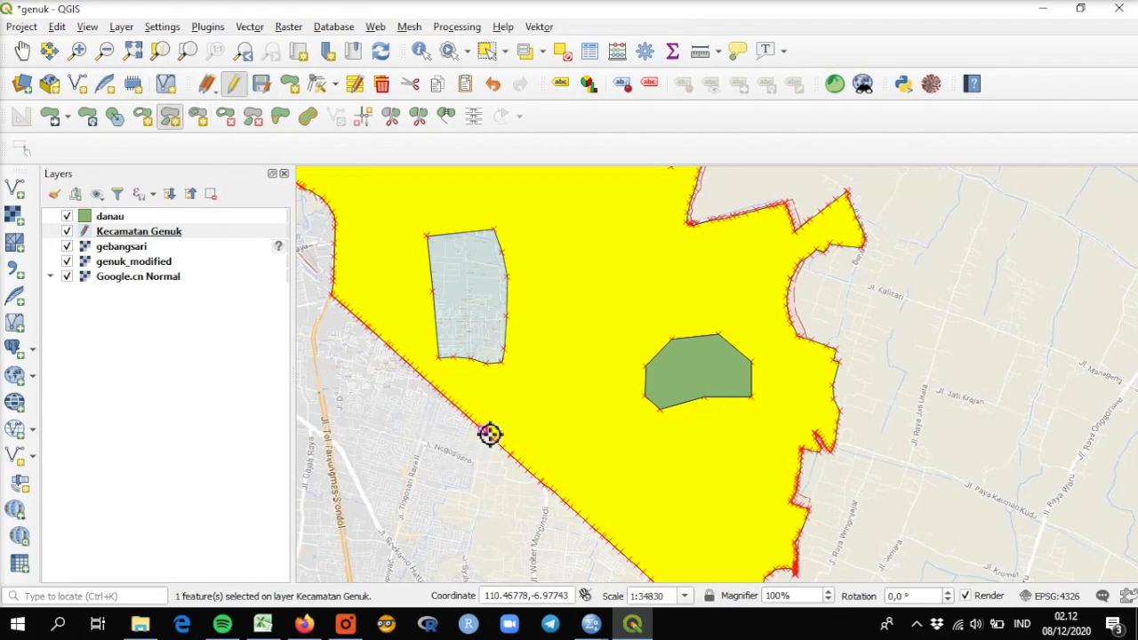
{"action": "left_click", "coordinate": [494, 406]}
{"action": "left_click", "coordinate": [449, 435]}
{"action": "left_click", "coordinate": [458, 481]}
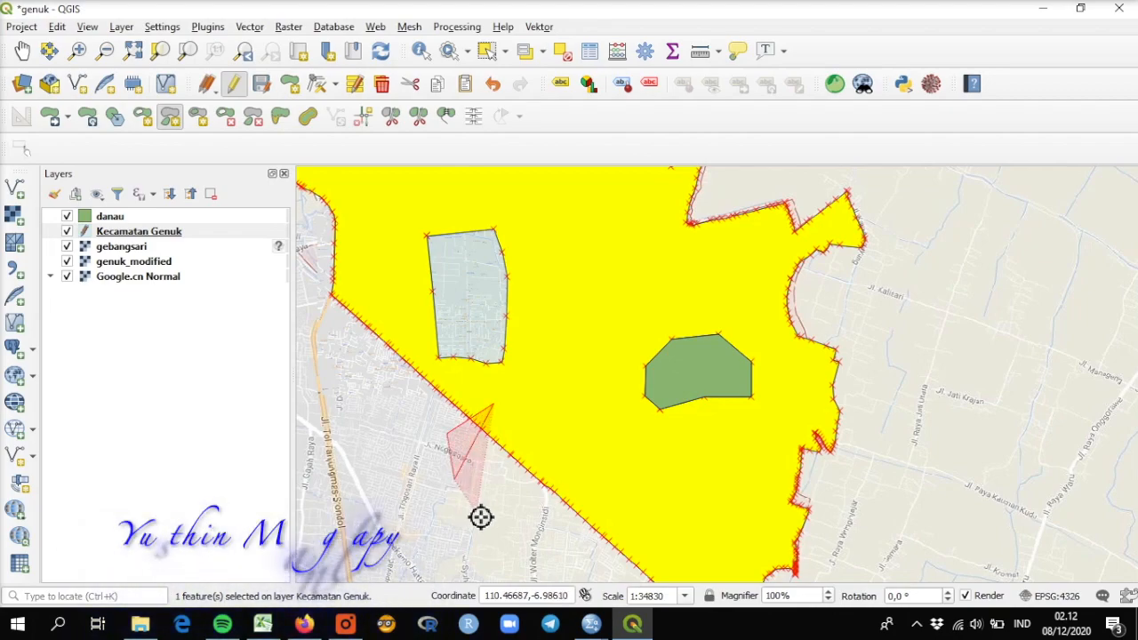
{"action": "left_click", "coordinate": [506, 544]}
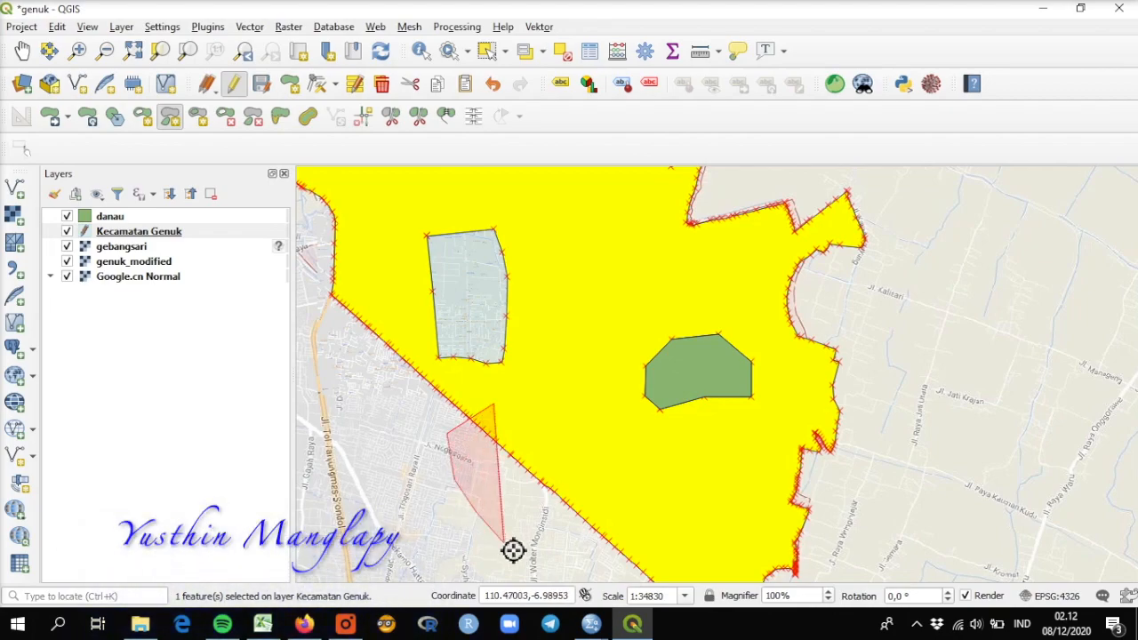
{"action": "right_click", "coordinate": [621, 509]}
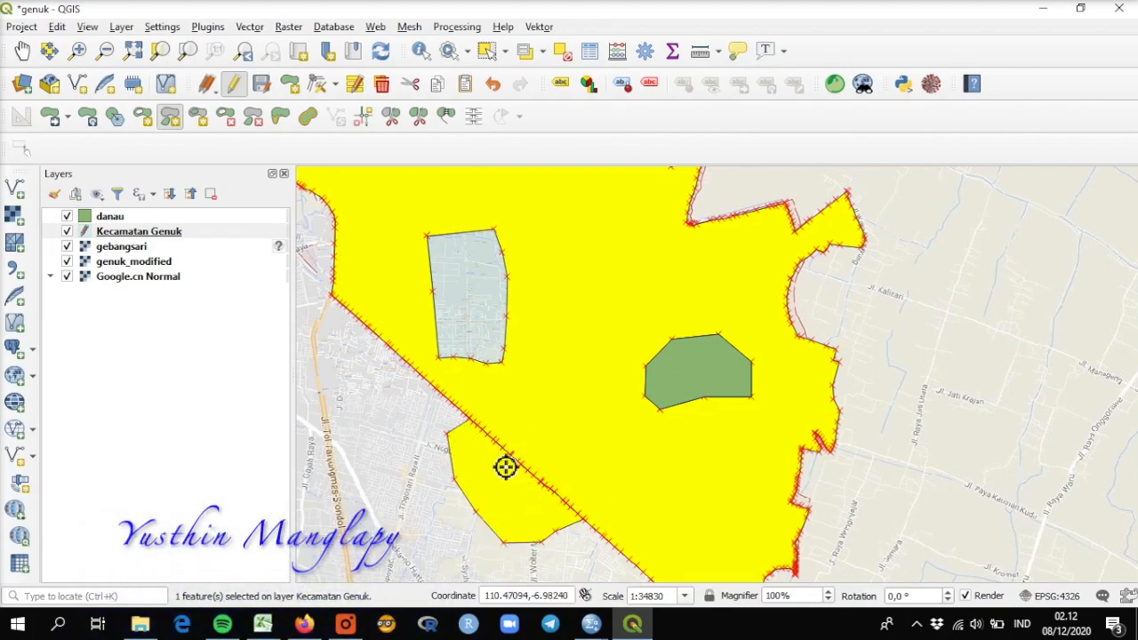
Step: Clear the selection and try to add another part near the district's western edge with no feature selected
{"action": "left_click", "coordinate": [568, 53]}
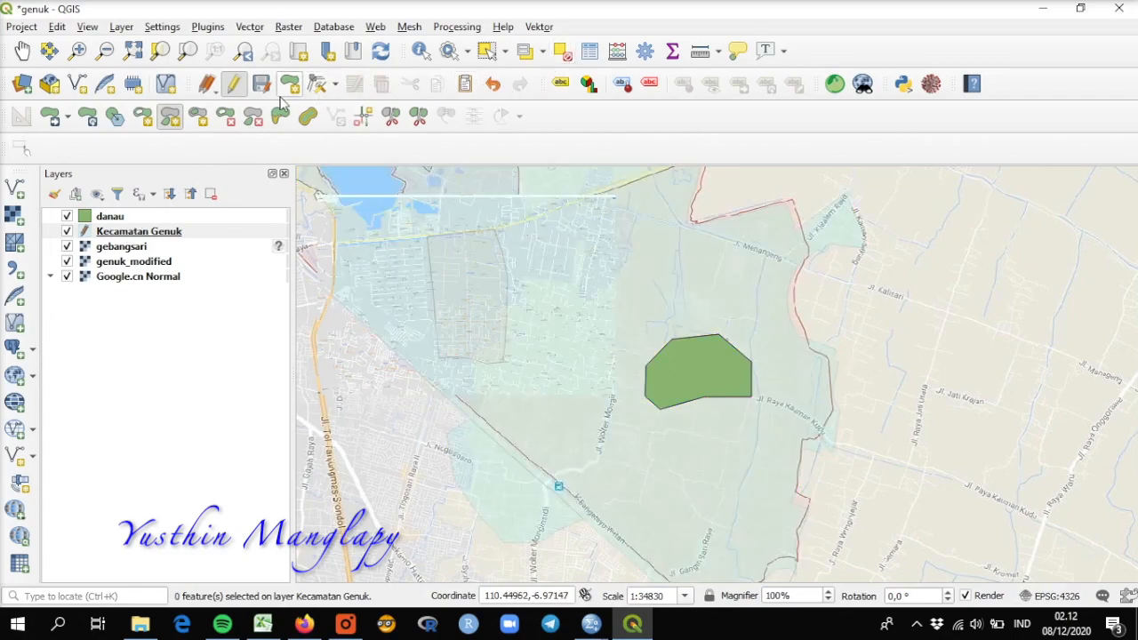
{"action": "left_click", "coordinate": [376, 296]}
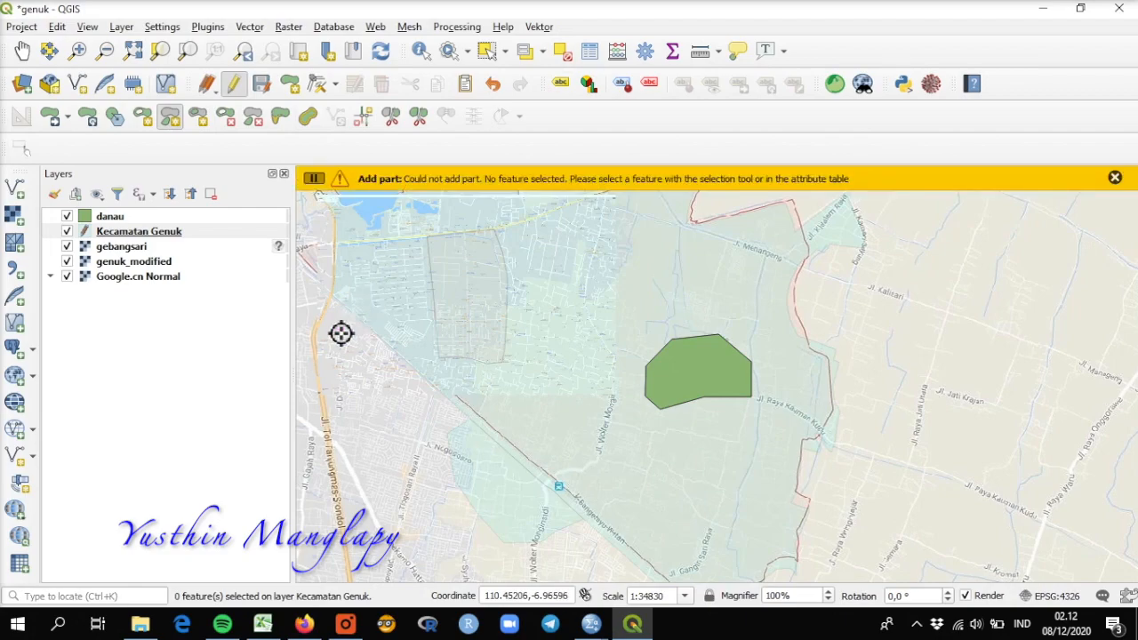